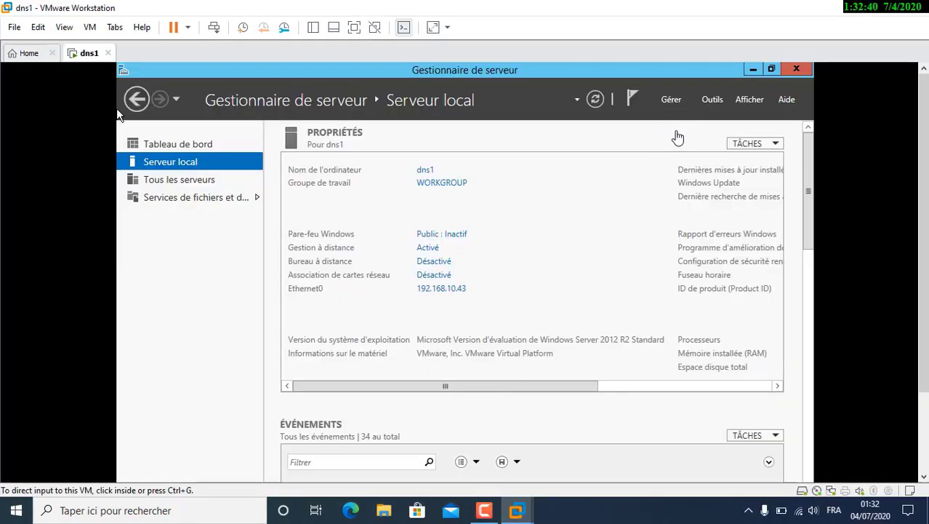
# Refresh the local server's properties and look through the available administration tools
pyautogui.click(676, 137)
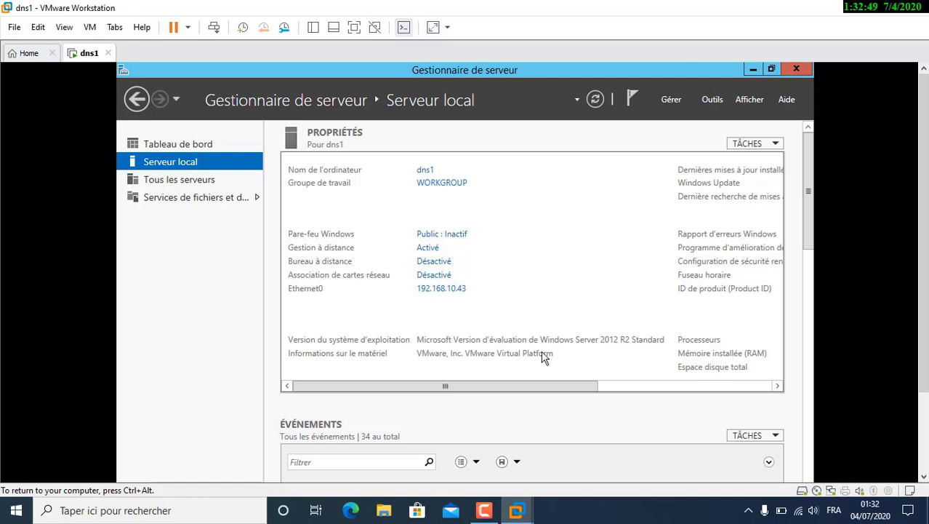
pyautogui.click(596, 101)
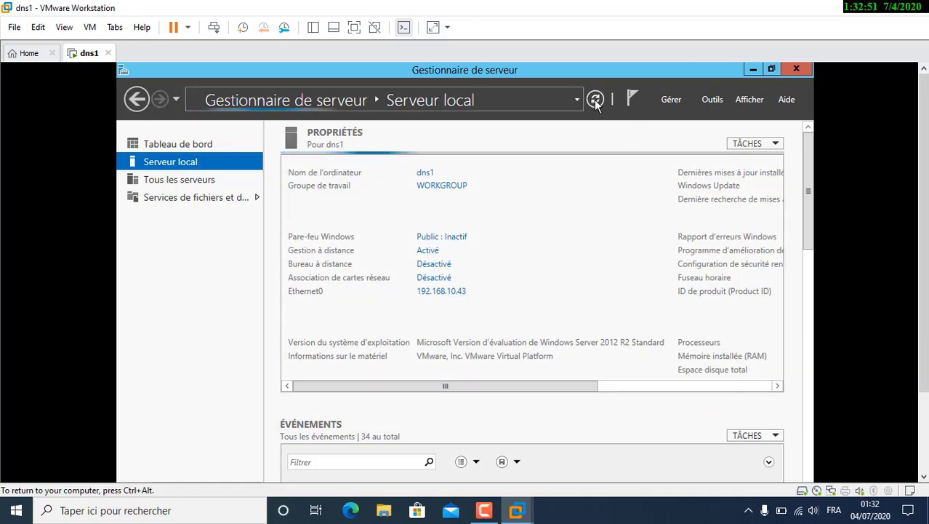
pyautogui.click(713, 100)
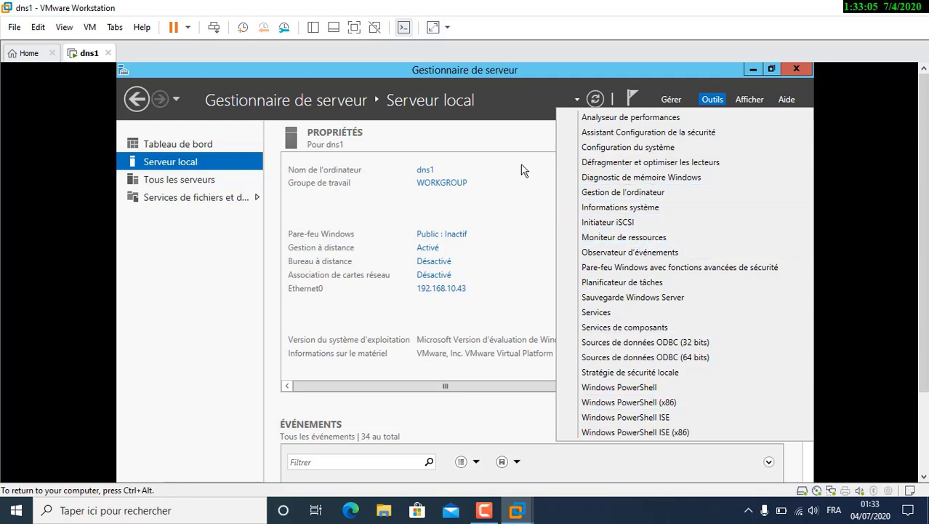
pyautogui.click(521, 139)
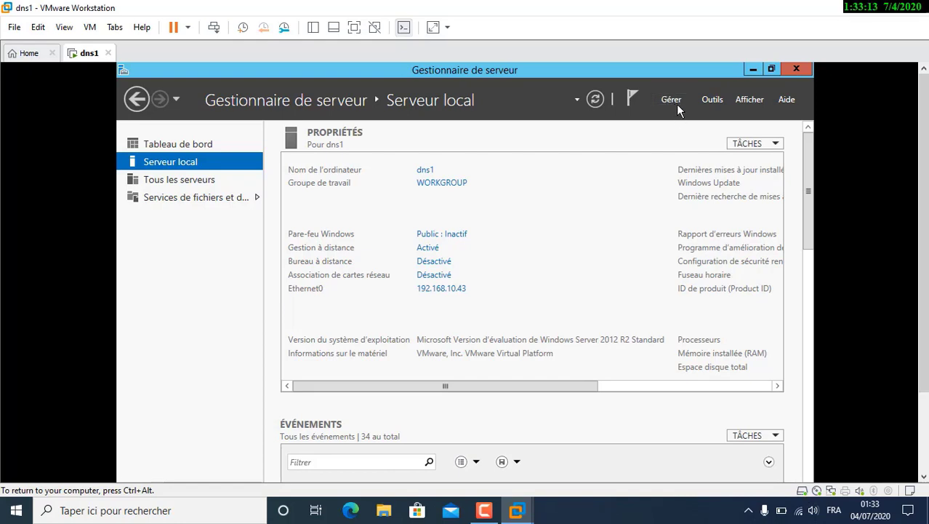
# Start adding roles and features from the dashboard, with a role-based installation on dns1 from the server pool
pyautogui.click(677, 101)
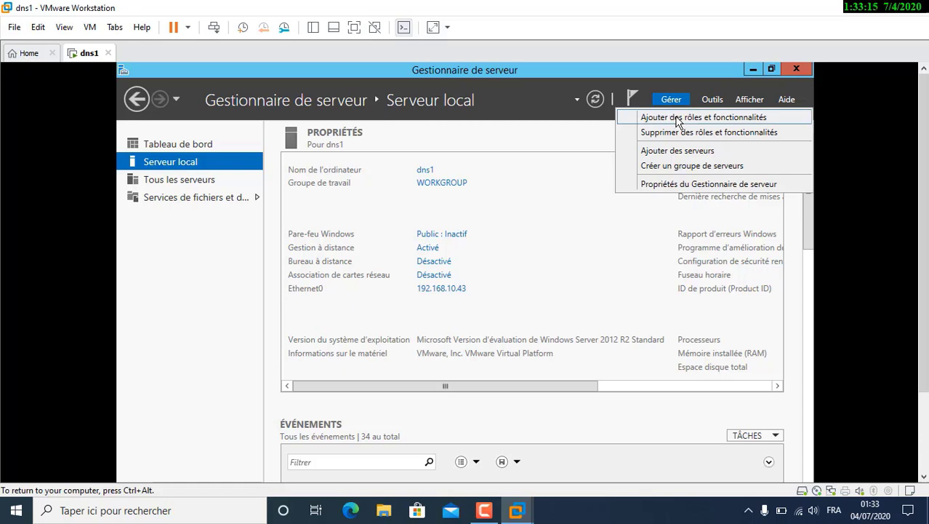
pyautogui.click(200, 145)
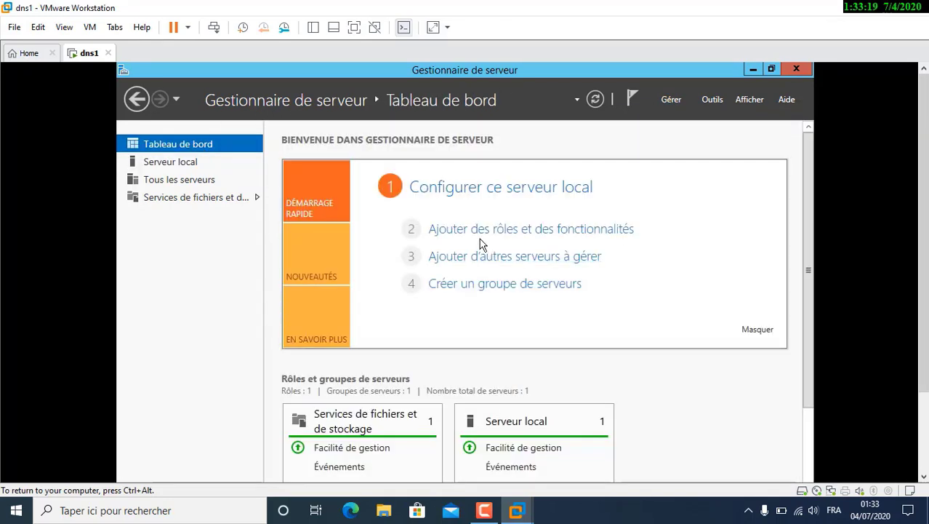
pyautogui.click(493, 232)
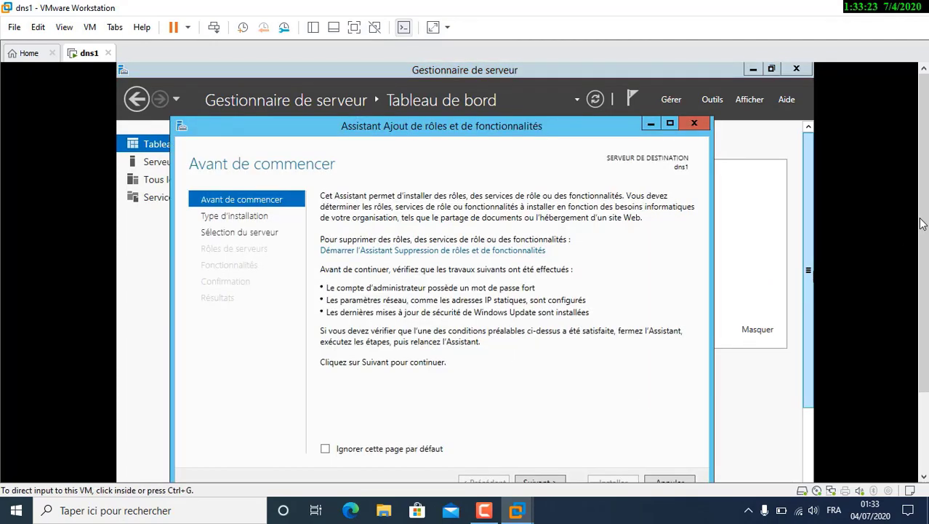
pyautogui.moveTo(922, 219); pyautogui.dragTo(924, 254)
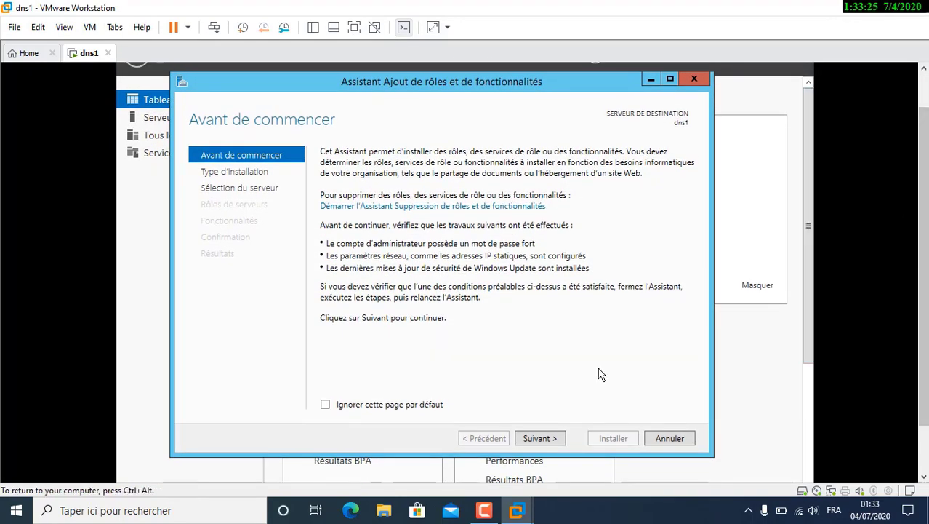
pyautogui.click(548, 439)
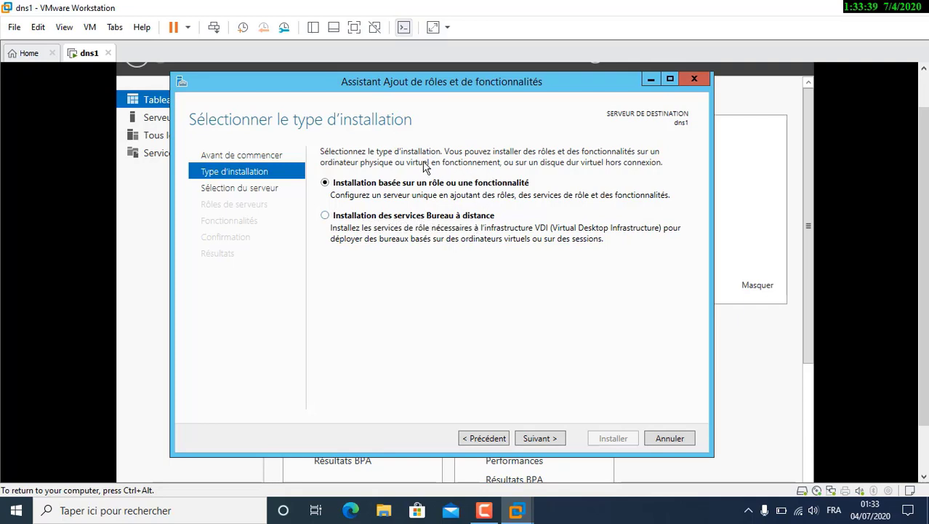
pyautogui.click(534, 445)
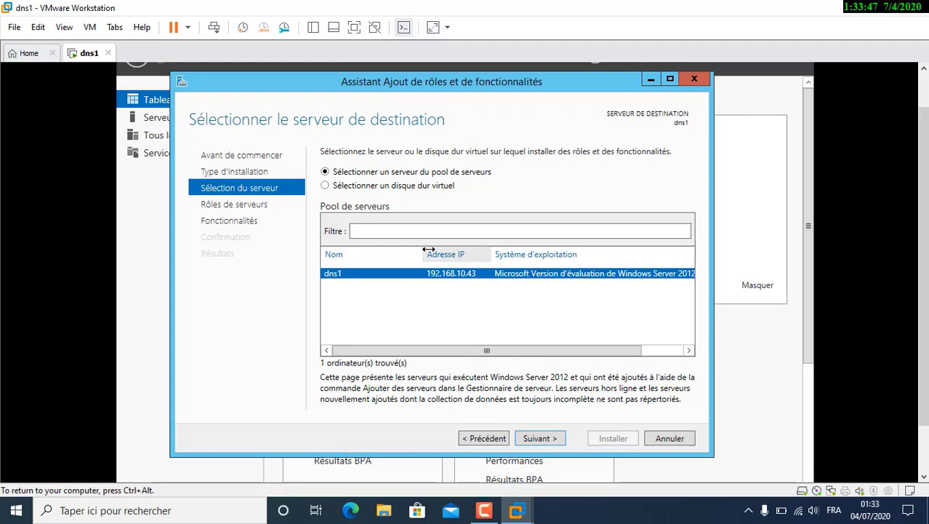
pyautogui.click(536, 439)
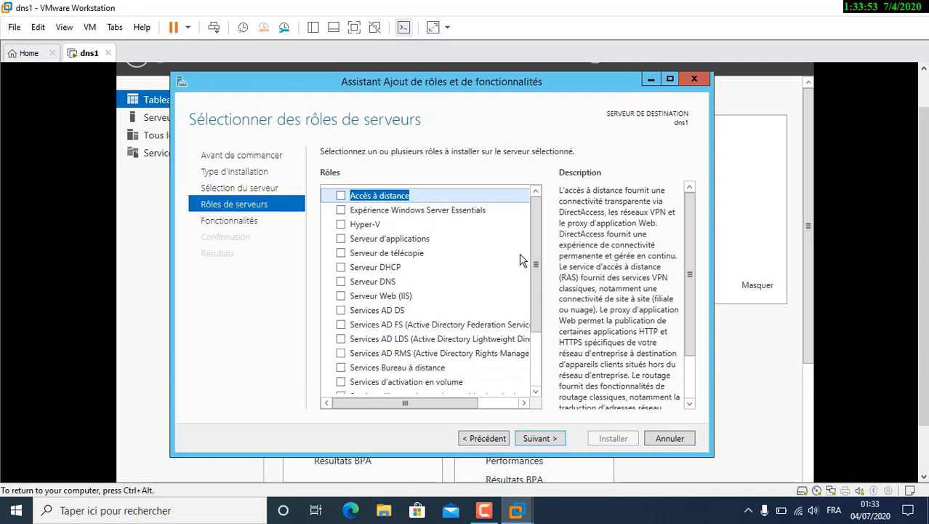
# Select the Serveur DHCP role with its required management tools, keeping the default features, and proceed to the installation confirmation
pyautogui.moveTo(537, 242); pyautogui.dragTo(535, 233)
pyautogui.click(341, 268)
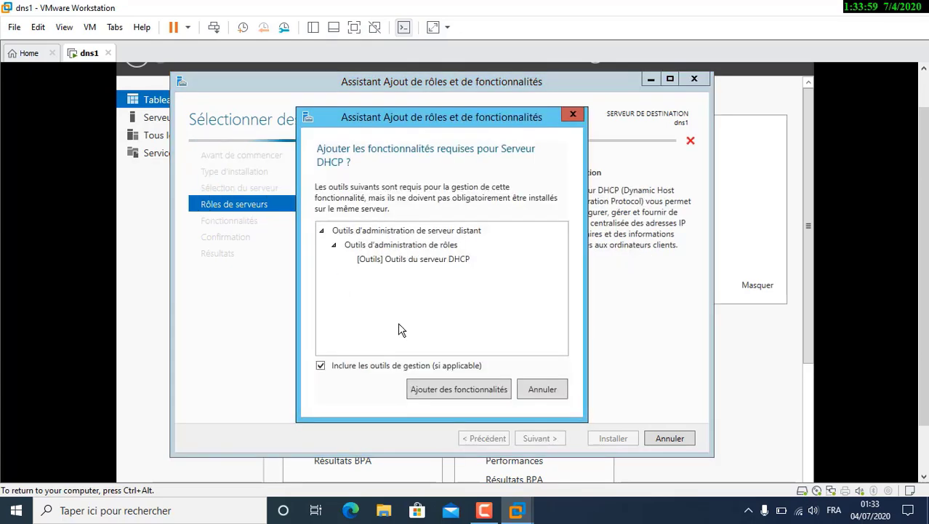
pyautogui.click(450, 385)
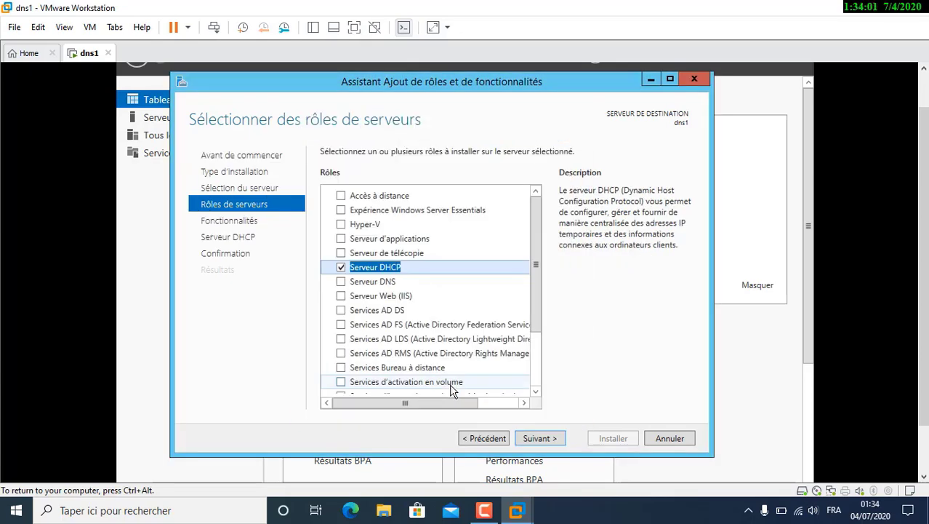
pyautogui.click(551, 439)
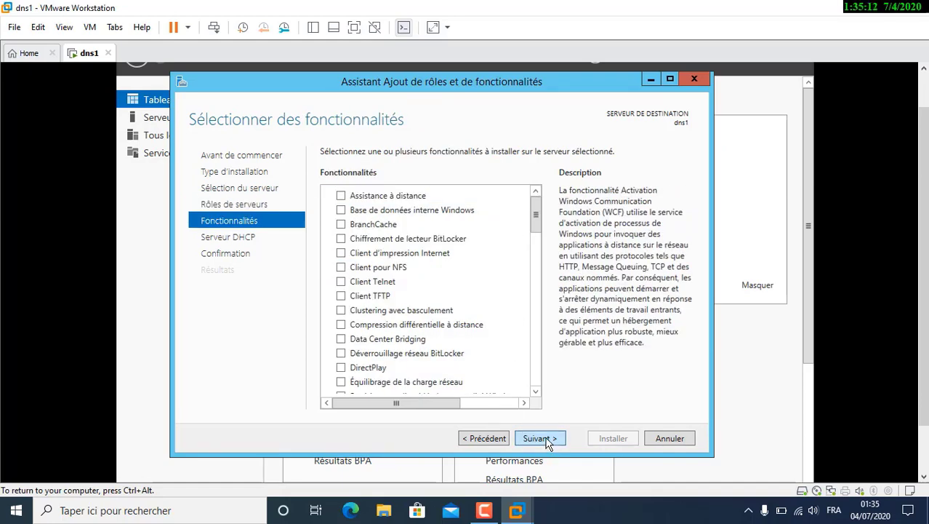
pyautogui.click(546, 440)
pyautogui.click(547, 440)
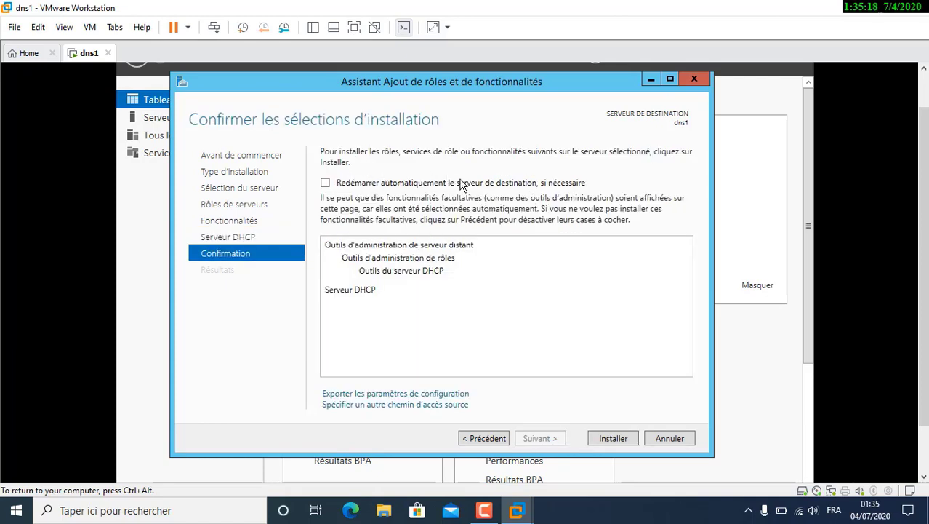
# Allow automatic restarts of the destination server, install the DHCP role, and close the wizard when the installation finishes
pyautogui.click(325, 182)
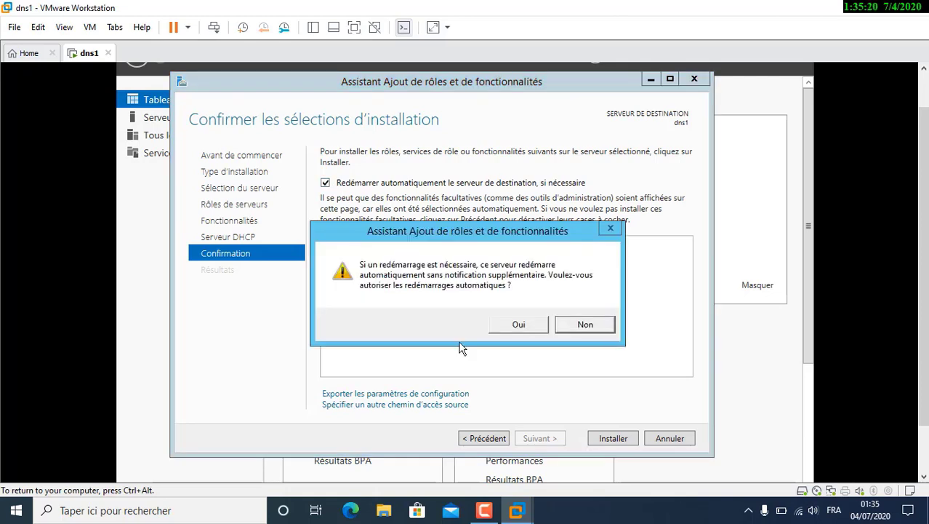
pyautogui.click(513, 325)
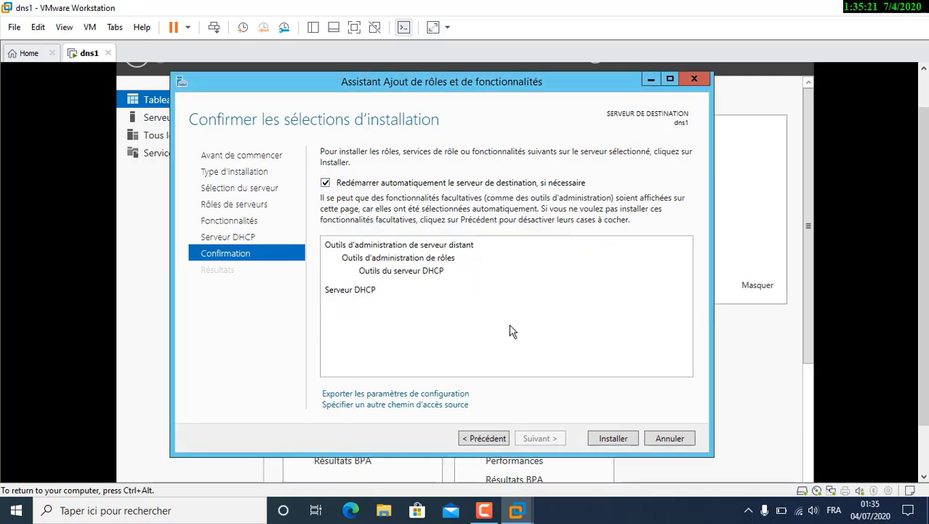
pyautogui.click(613, 438)
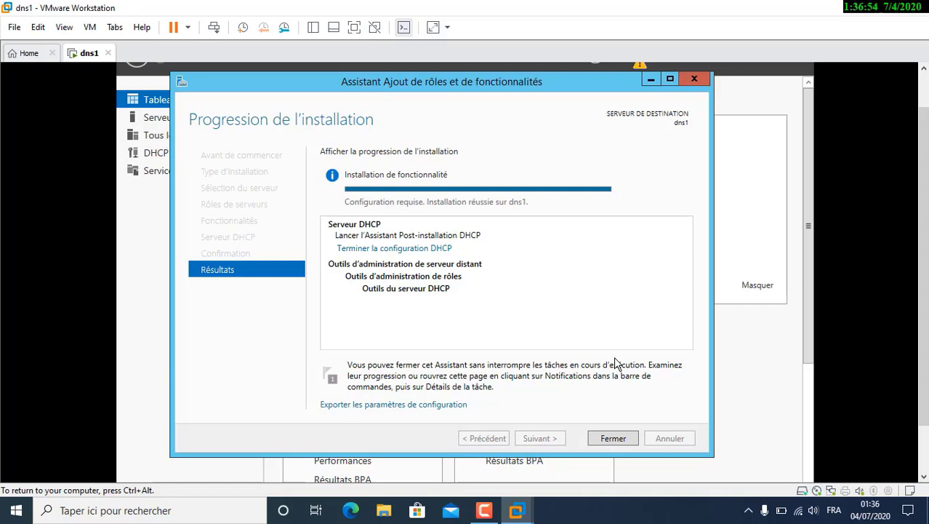
pyautogui.click(613, 439)
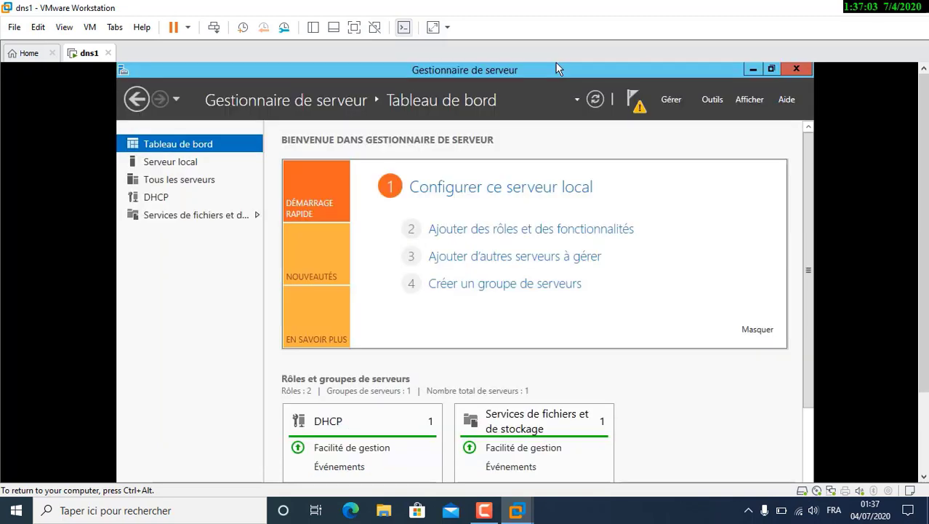
# Launch the DHCP post-installation configuration and remove the finished feature installation task from the notifications
pyautogui.click(635, 101)
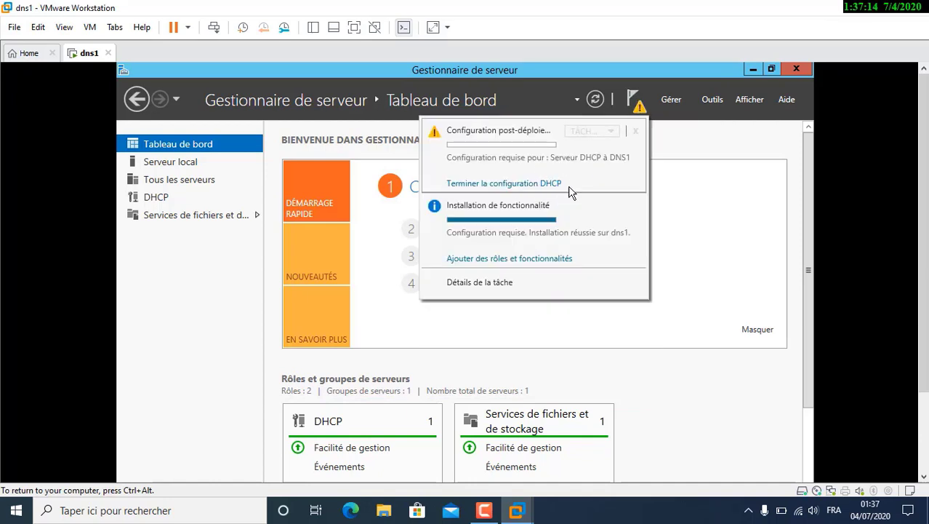
pyautogui.click(514, 187)
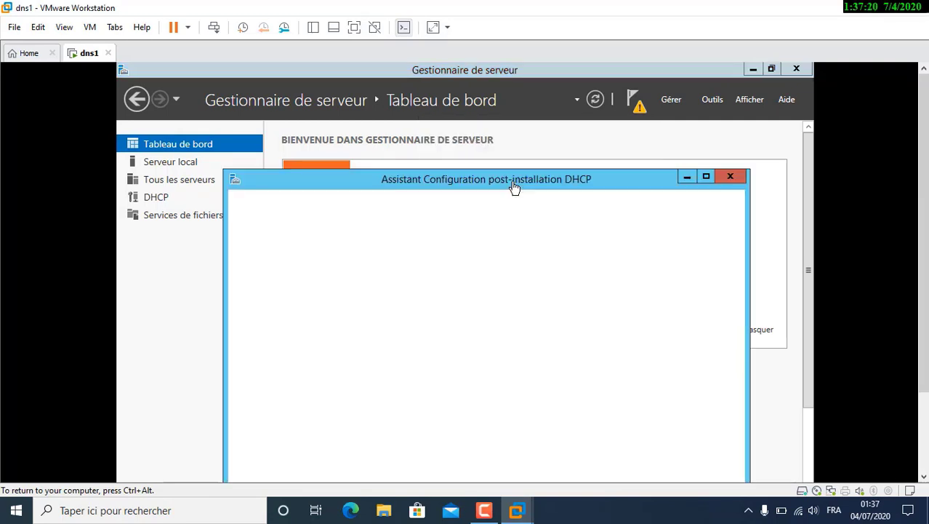
pyautogui.click(589, 456)
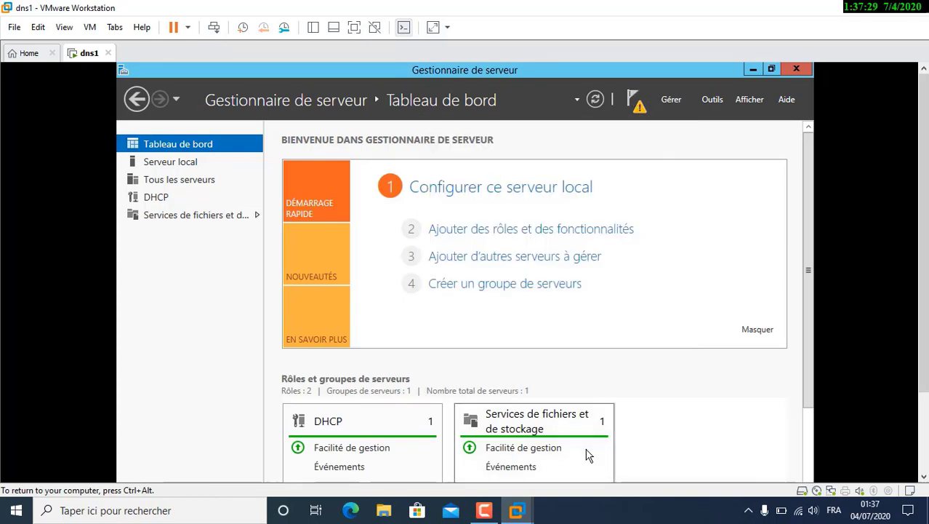
pyautogui.click(640, 106)
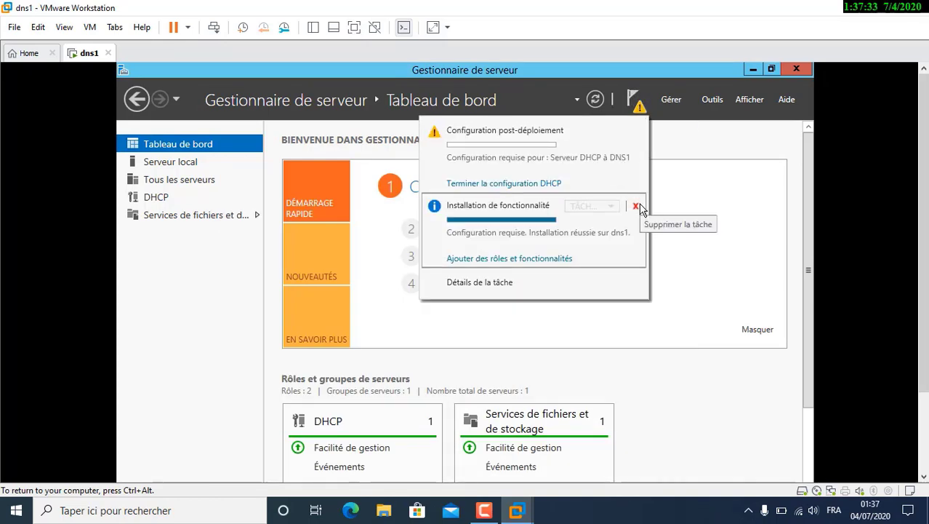
pyautogui.click(637, 206)
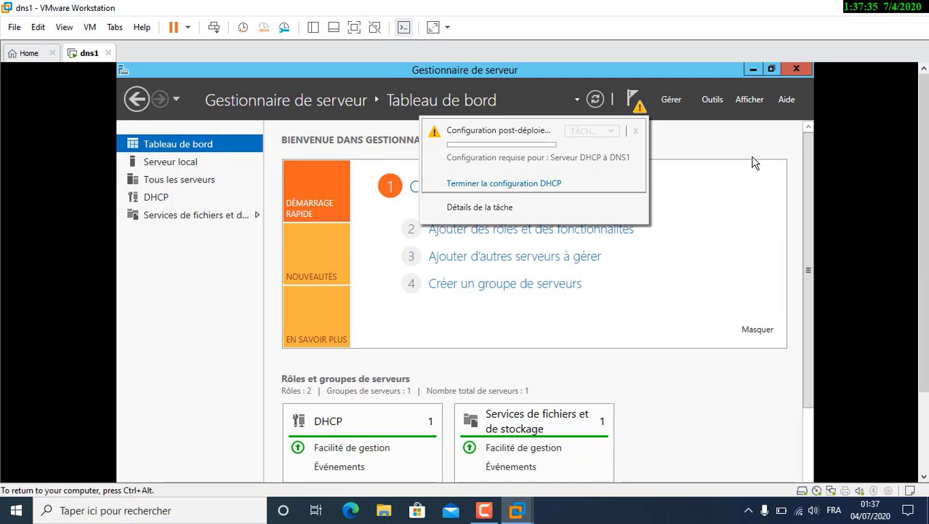
# Return to the DHCP post-installation wizard, commit the creation of the DHCP security groups, and close it
pyautogui.moveTo(924, 218); pyautogui.dragTo(924, 302)
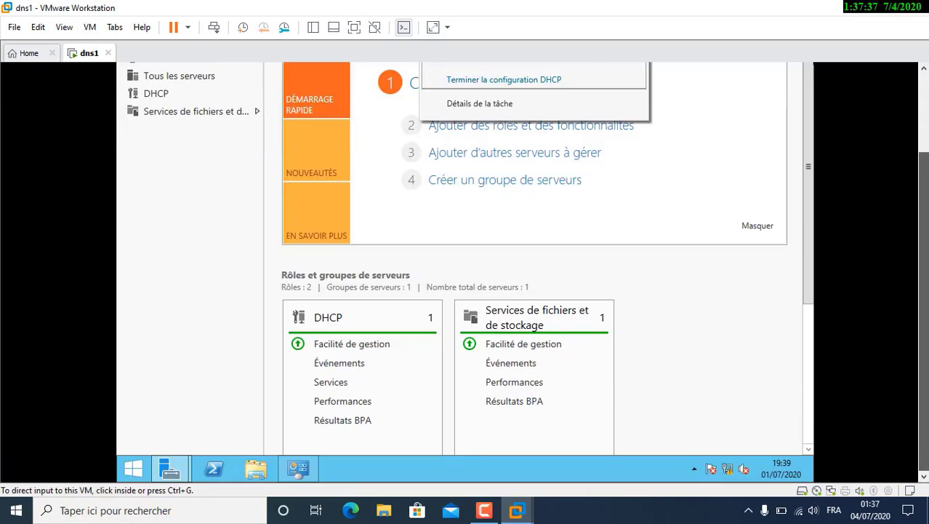
pyautogui.moveTo(174, 467)
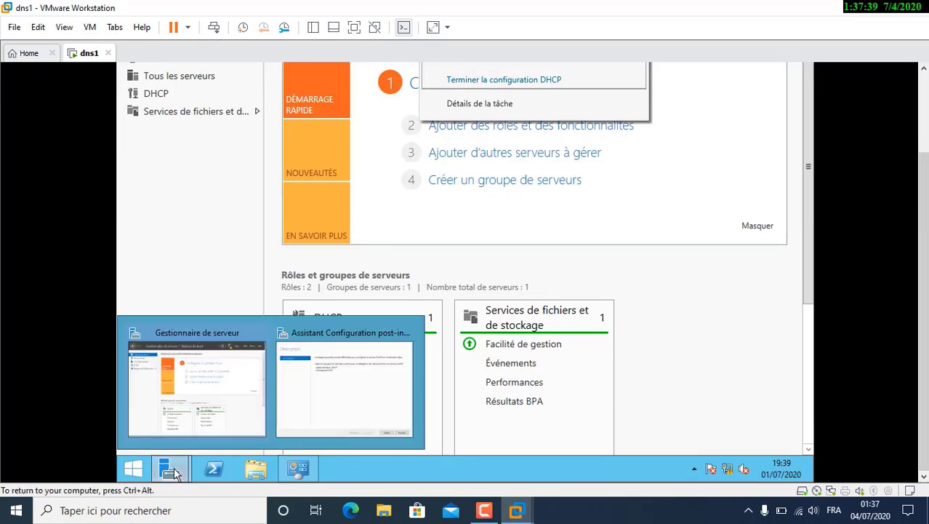
pyautogui.click(342, 410)
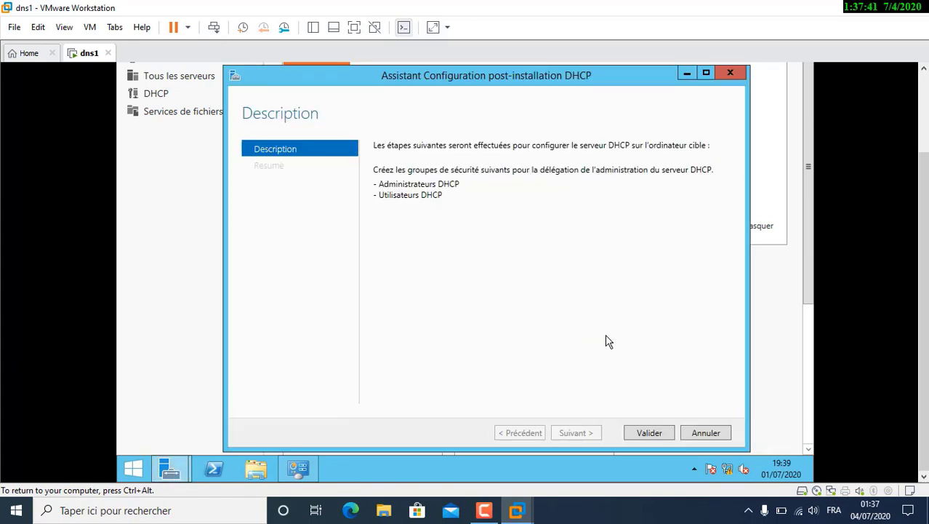
pyautogui.click(649, 432)
pyautogui.hotkey('ctrl', 'alt')
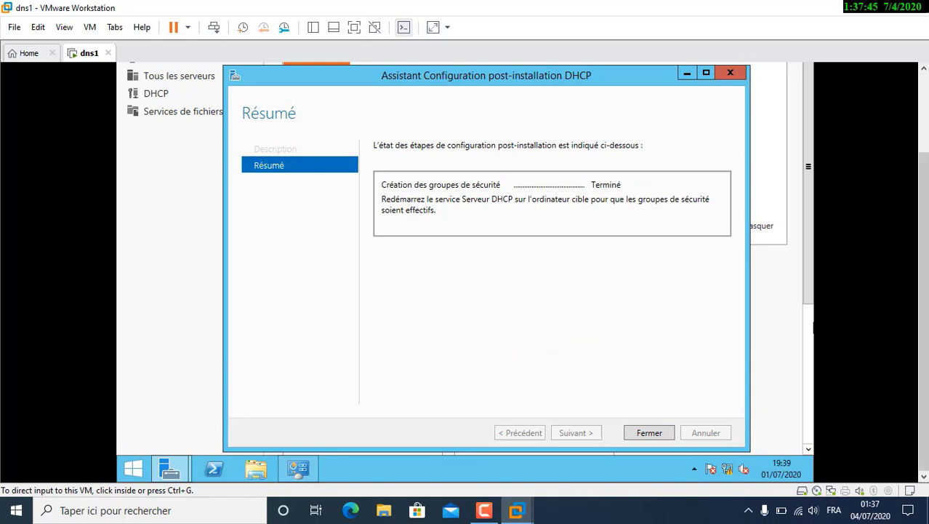
pyautogui.moveTo(924, 327); pyautogui.dragTo(924, 321)
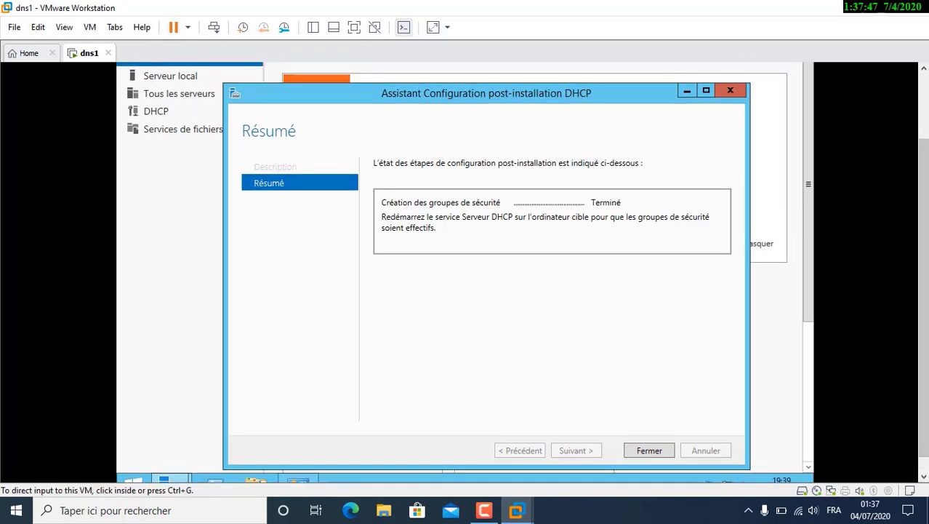
pyautogui.click(648, 442)
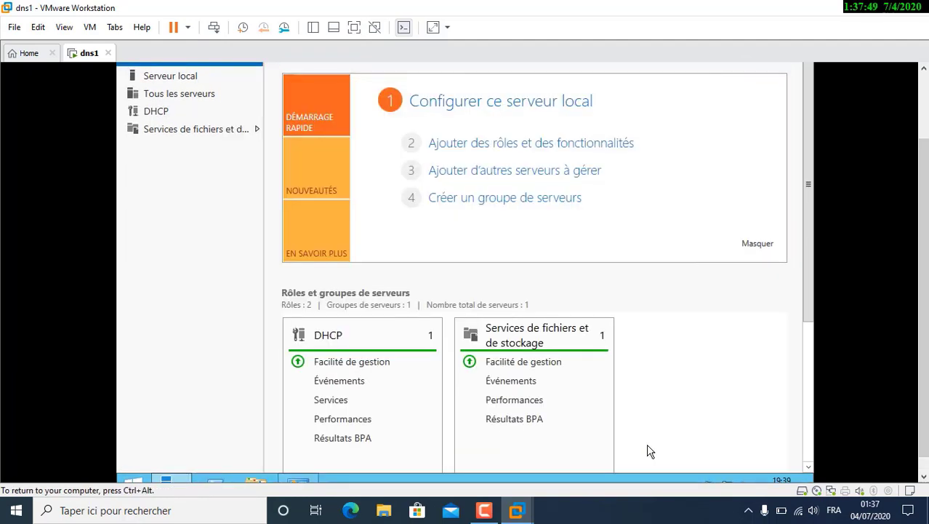
# Check the notifications for the status of the DHCP post-deployment configuration
pyautogui.hotkey('ctrl', 'alt')
pyautogui.moveTo(924, 291); pyautogui.dragTo(924, 222)
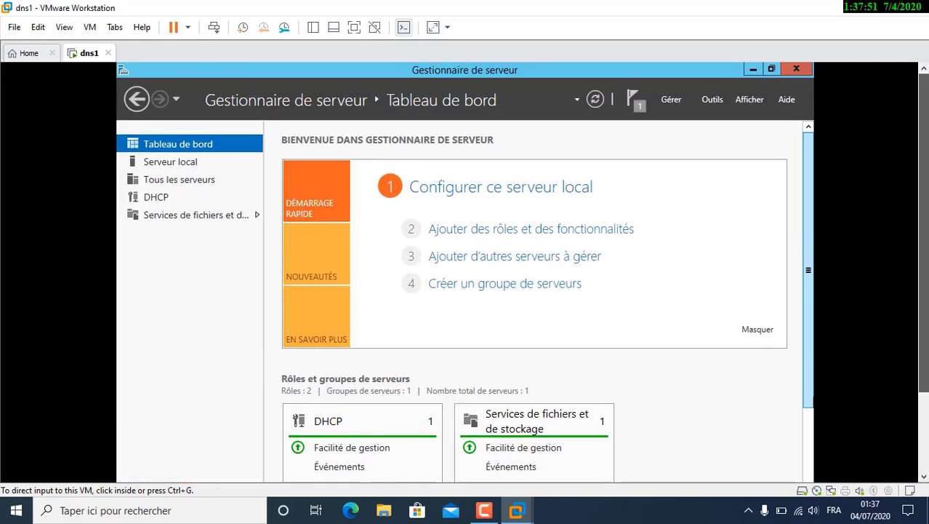
pyautogui.click(700, 126)
pyautogui.click(634, 104)
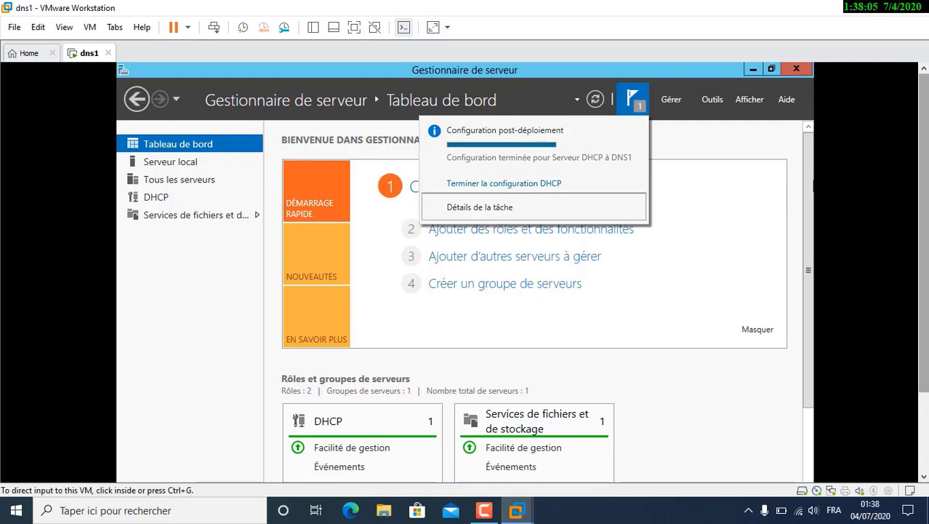
# Remove the DHCP post-deployment configuration task from the Server Manager notifications
pyautogui.moveTo(924, 200); pyautogui.dragTo(924, 284)
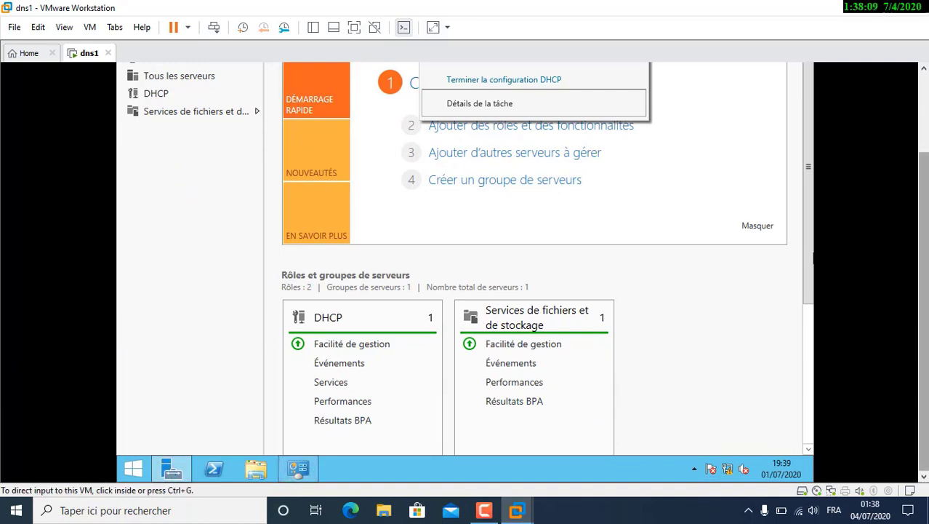
pyautogui.moveTo(924, 255); pyautogui.dragTo(924, 171)
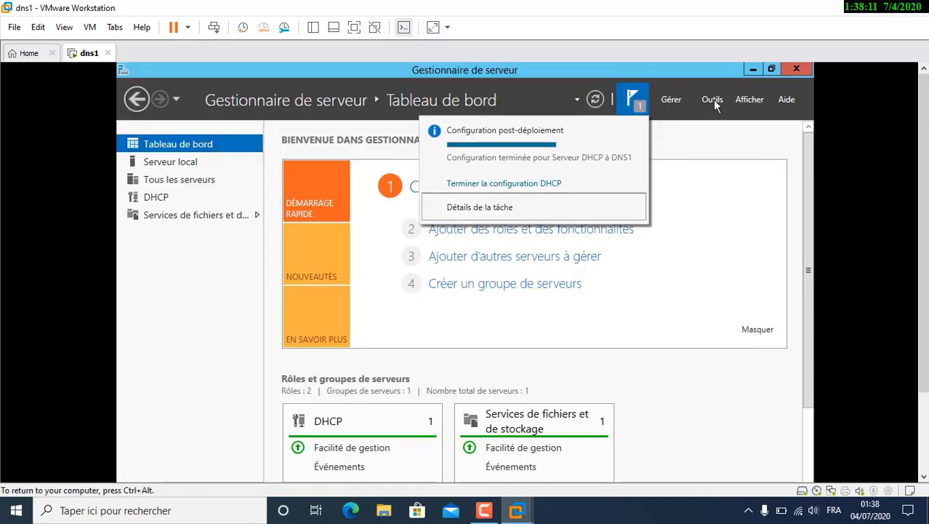
pyautogui.click(715, 100)
pyautogui.click(713, 100)
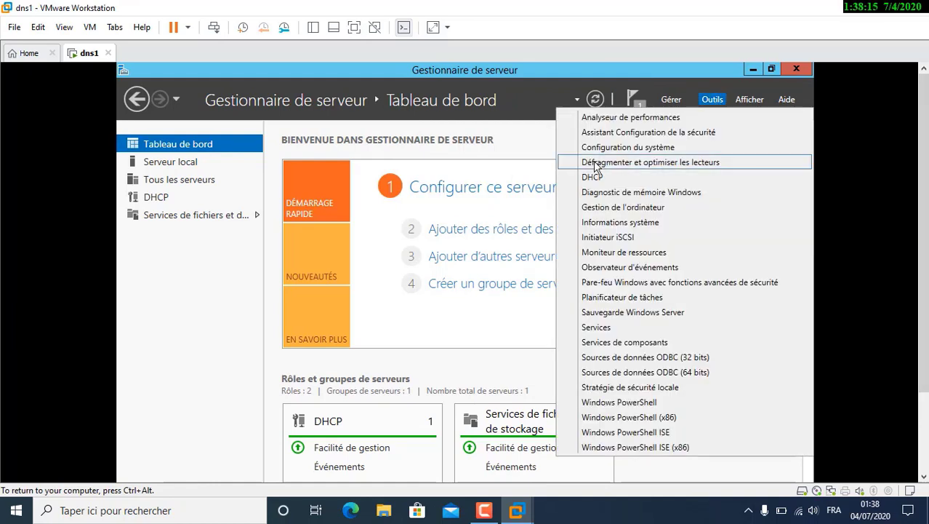
pyautogui.click(634, 99)
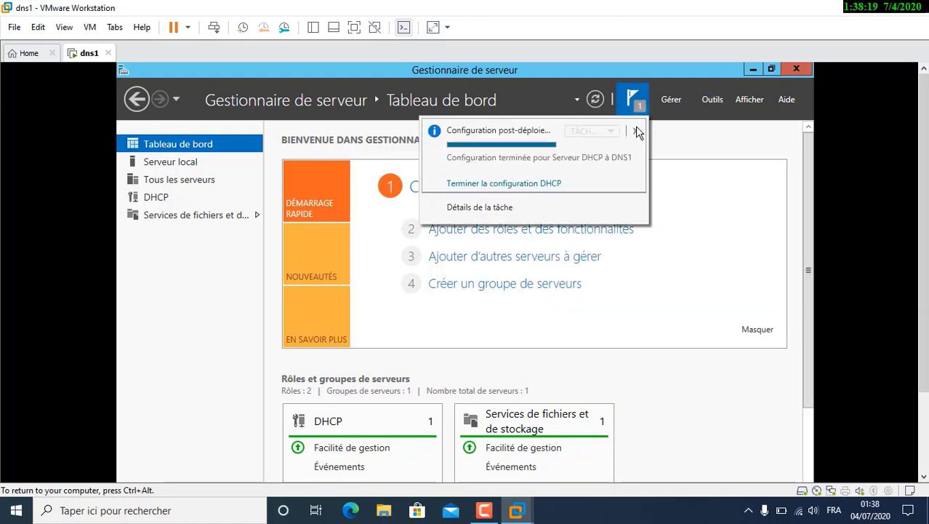
pyautogui.click(637, 131)
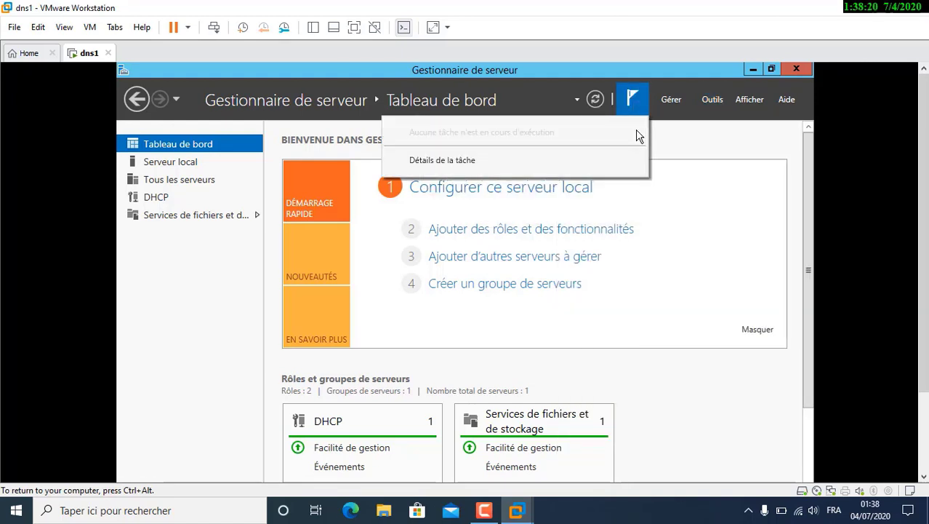
# Open the DHCP management console and expand the dns1 server and its IPv4 node
pyautogui.click(716, 99)
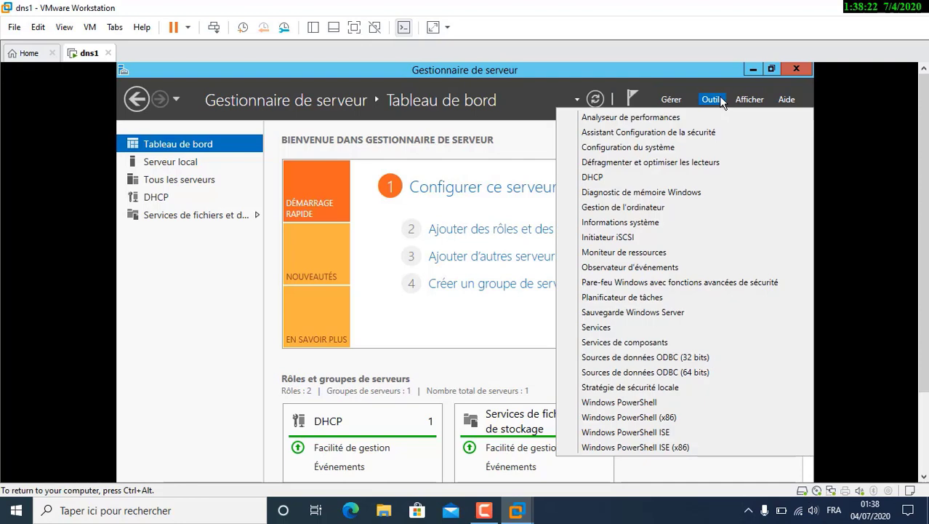
pyautogui.click(603, 179)
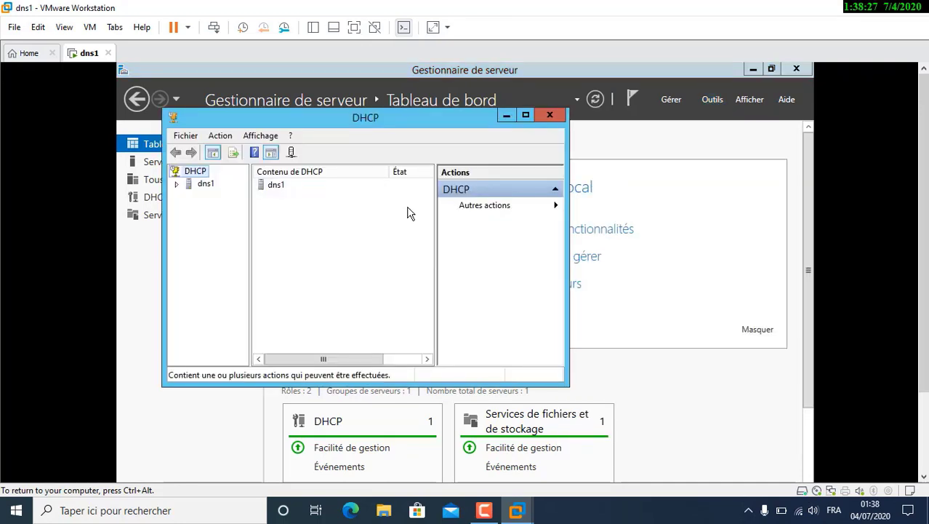
pyautogui.click(176, 185)
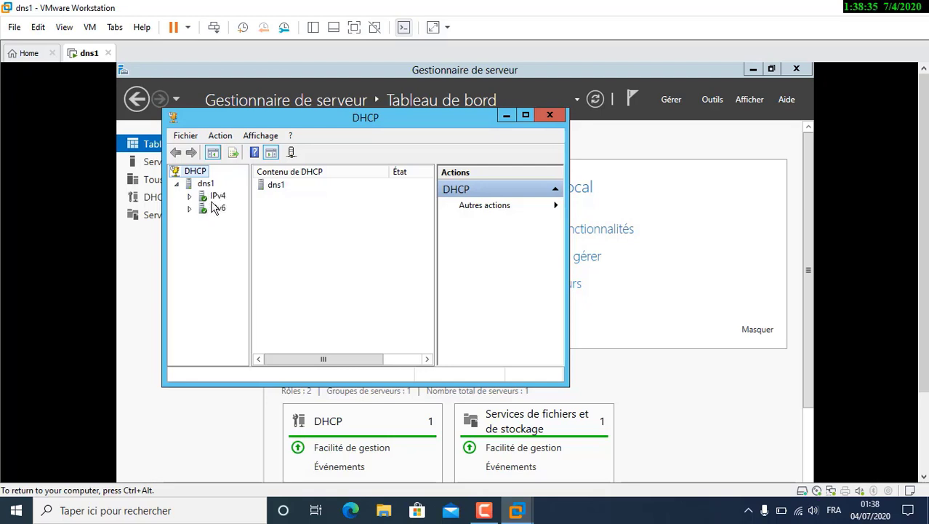
pyautogui.click(192, 197)
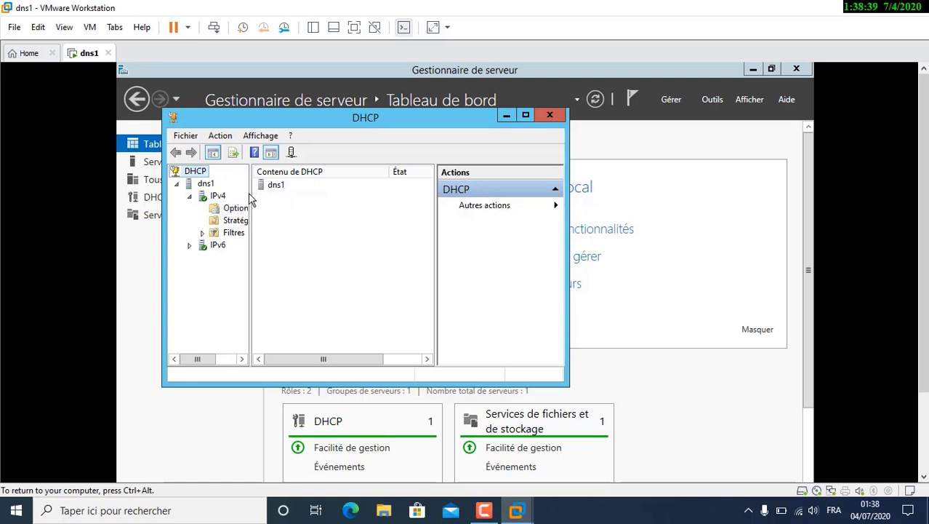
# Maximize the DHCP console, widen the tree pane to show full node names, and expand the IPv4 Filtres node
pyautogui.moveTo(250, 200); pyautogui.dragTo(280, 205)
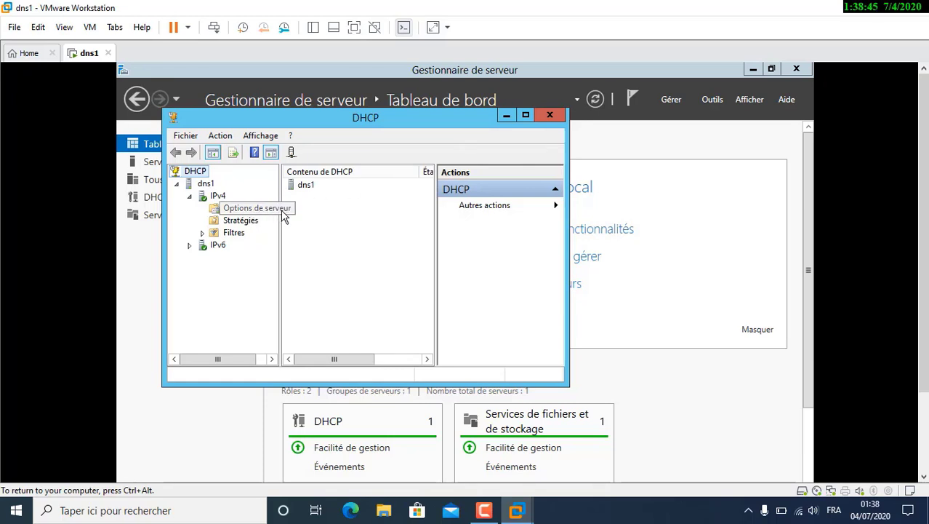
pyautogui.click(525, 115)
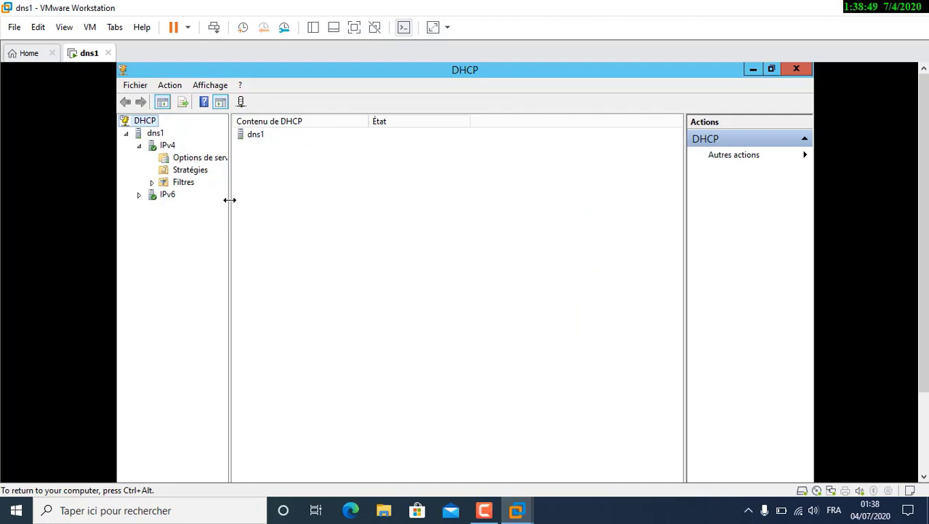
pyautogui.moveTo(229, 207); pyautogui.dragTo(274, 200)
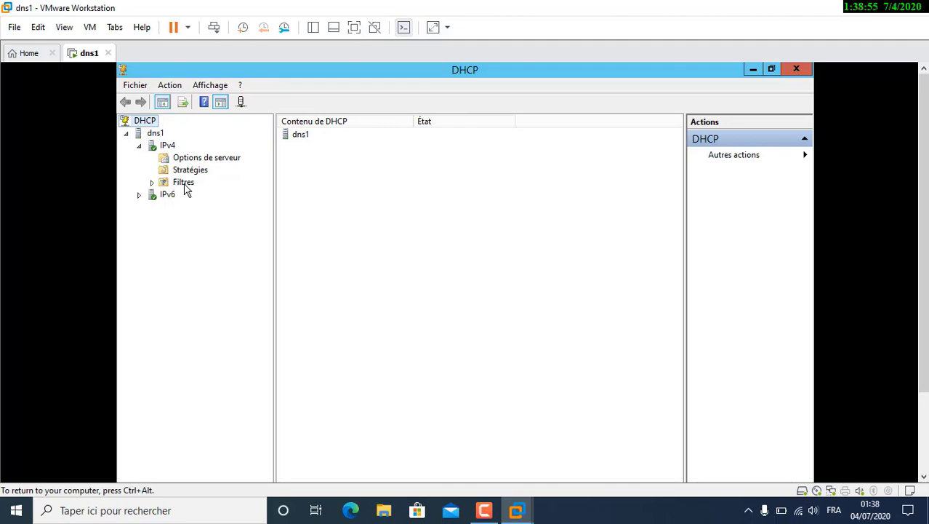
pyautogui.click(153, 182)
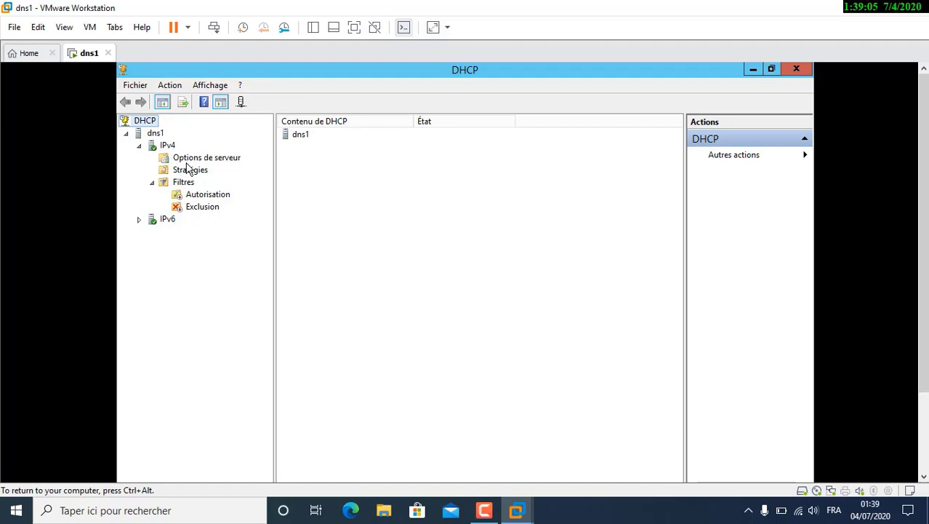
# Review the commands available for the DHCP root and dns1, and check the dns1 properties for the database and backup paths
pyautogui.rightClick(142, 126)
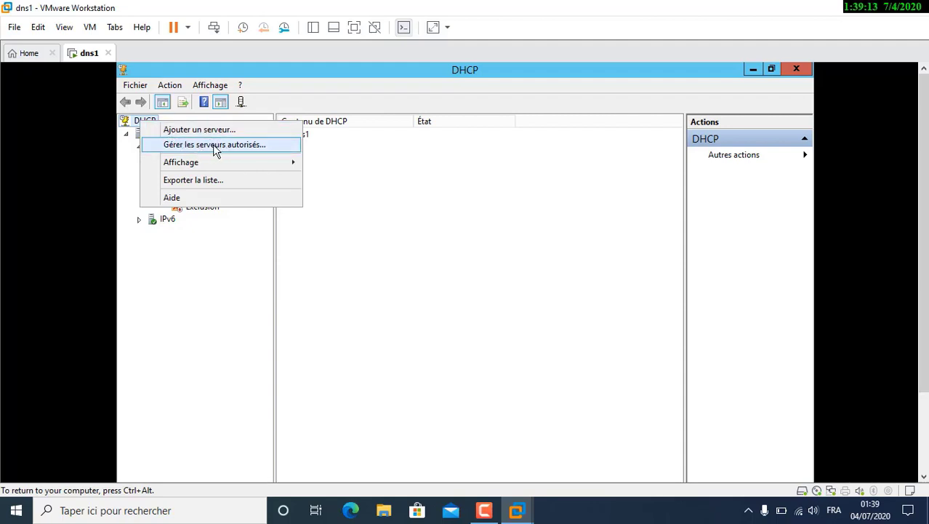
pyautogui.moveTo(202, 167)
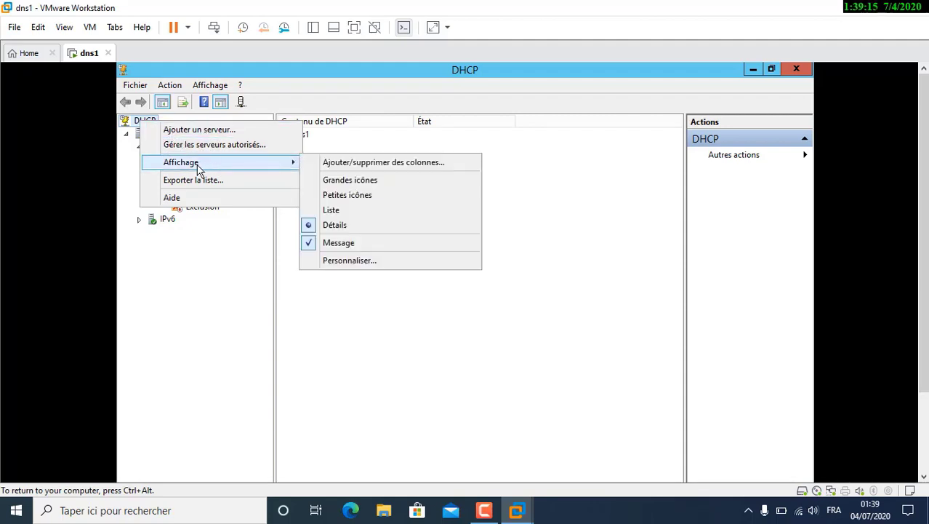
pyautogui.click(205, 226)
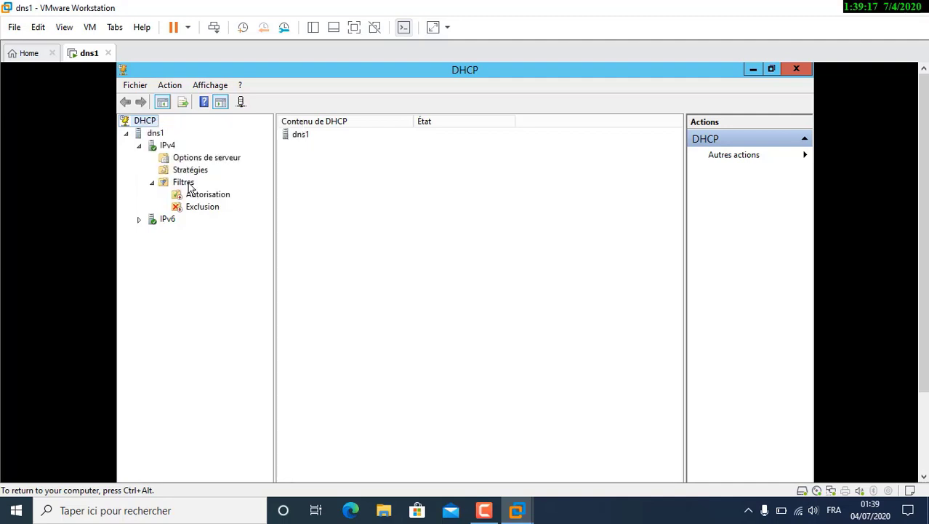
pyautogui.rightClick(159, 135)
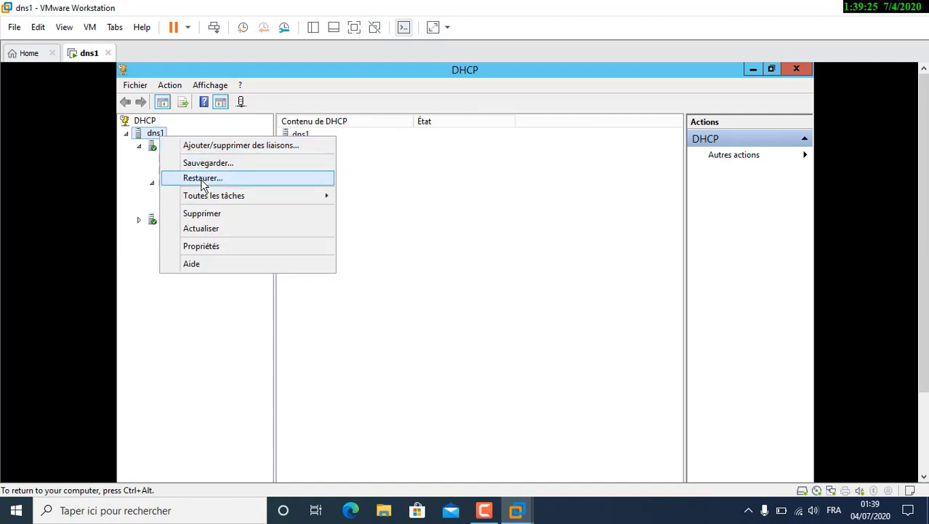
pyautogui.moveTo(207, 202)
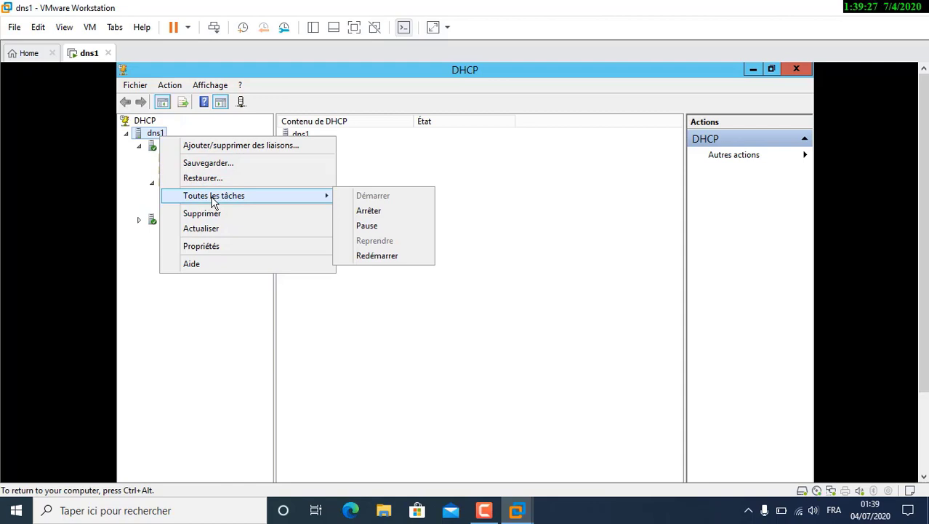
pyautogui.click(226, 246)
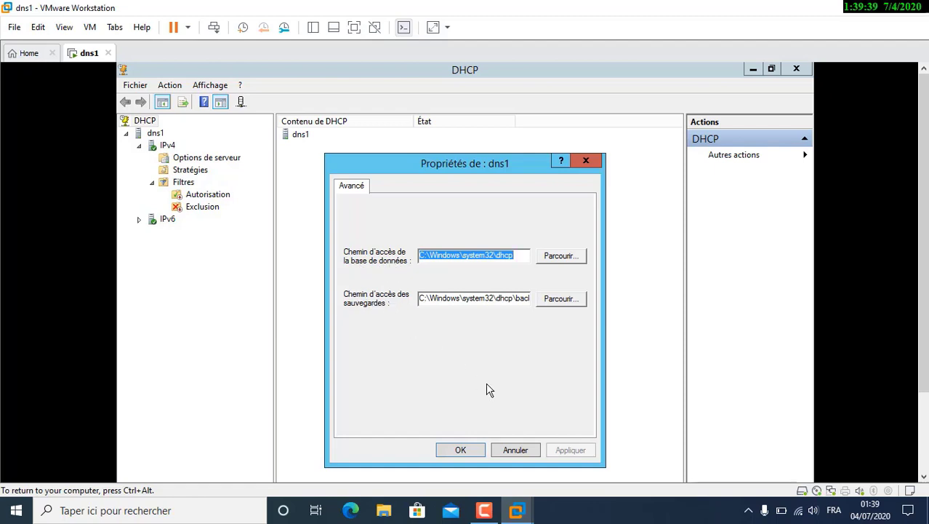
pyautogui.click(510, 448)
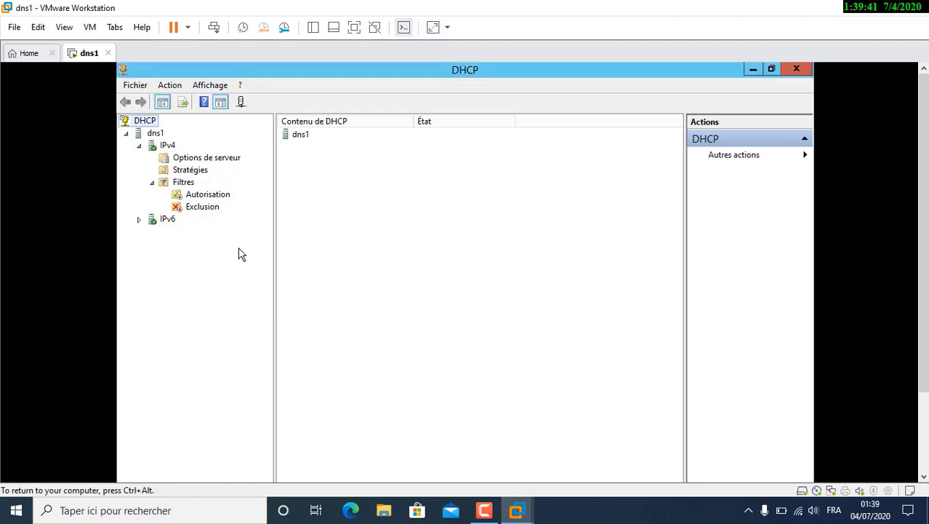
# Enable option 003 Routeur in the IPv4 server options with IP address 192.168.10.2 and save it
pyautogui.click(208, 160)
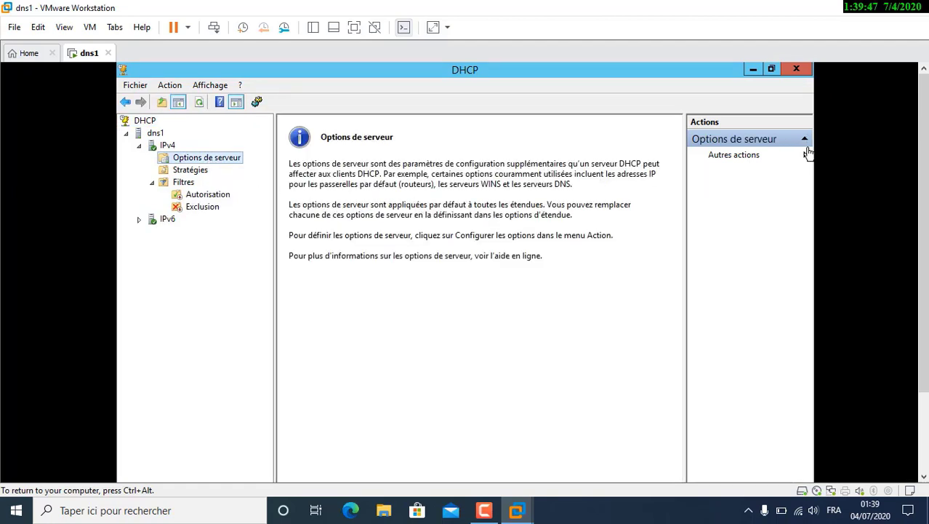
pyautogui.click(806, 155)
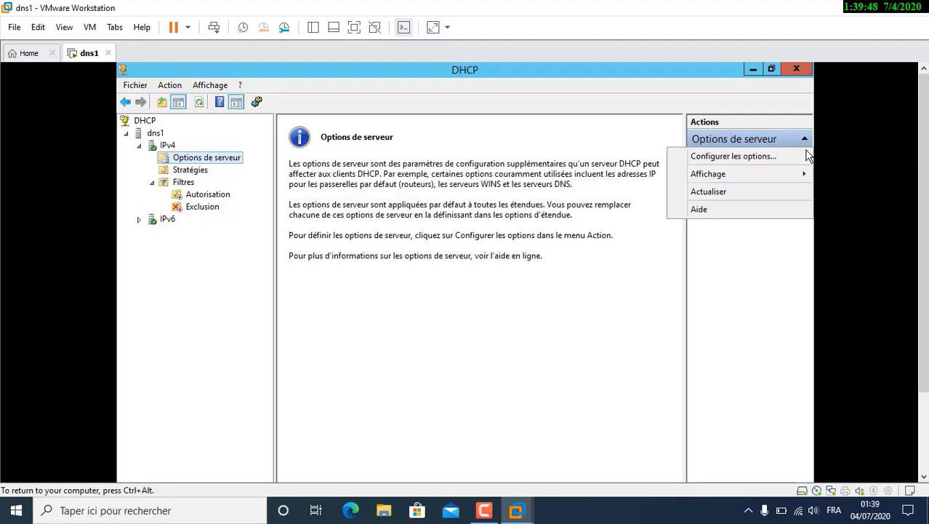
pyautogui.click(755, 159)
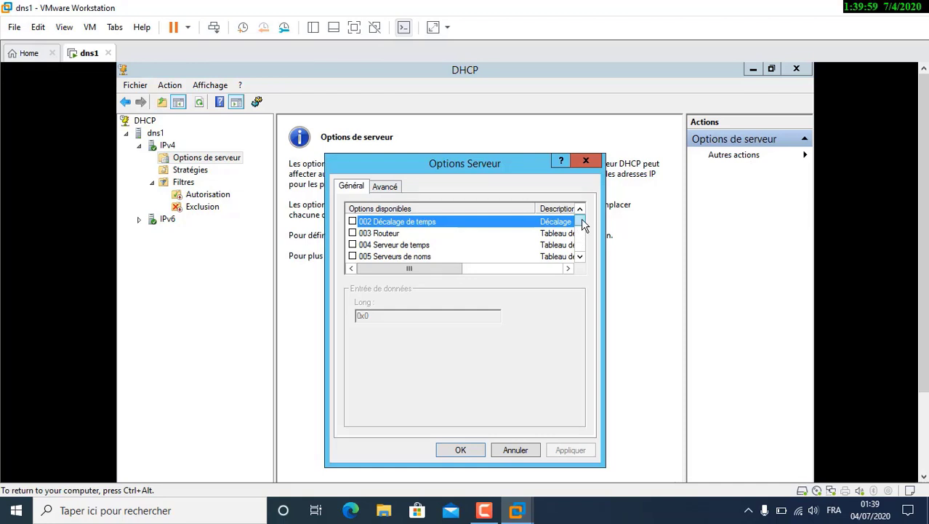
pyautogui.scroll(-1, 583, 225)
pyautogui.scroll(1, 582, 221)
pyautogui.click(352, 233)
pyautogui.click(371, 348)
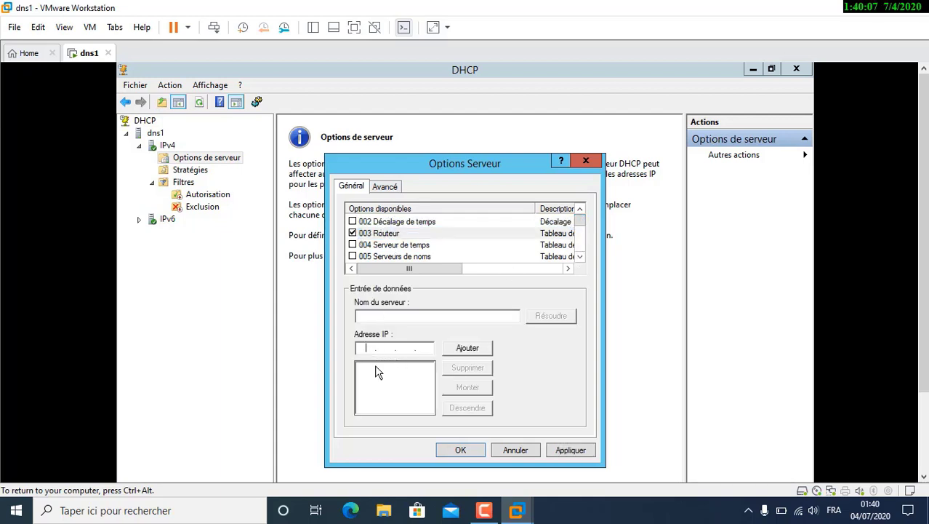
pyautogui.write('192.168.10.25')
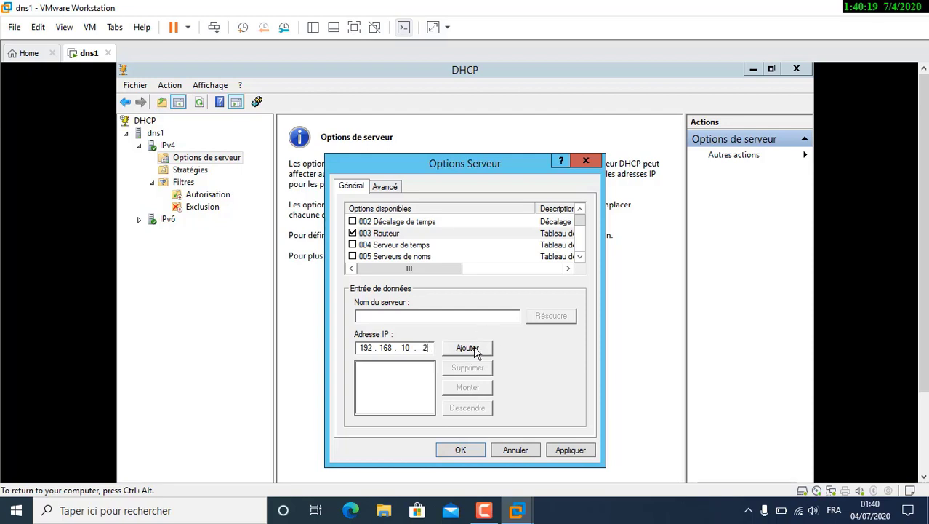
pyautogui.click(474, 350)
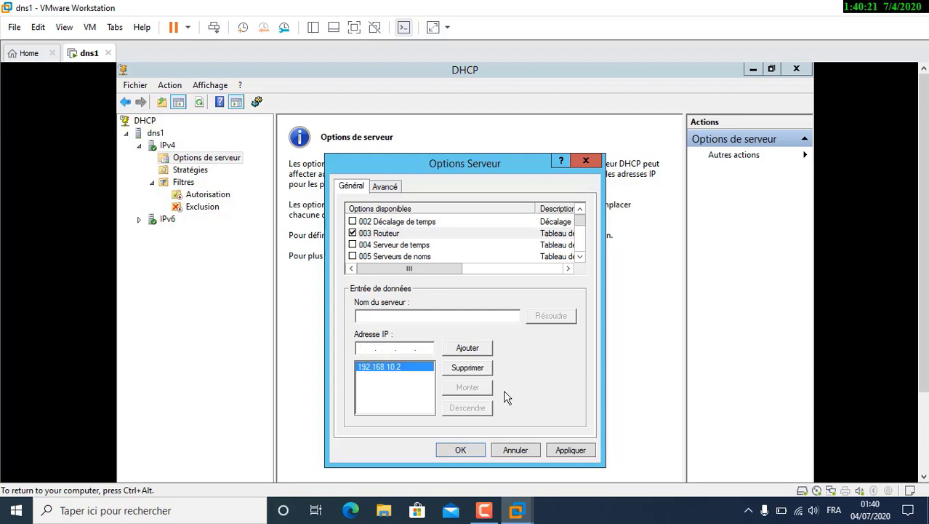
pyautogui.click(565, 449)
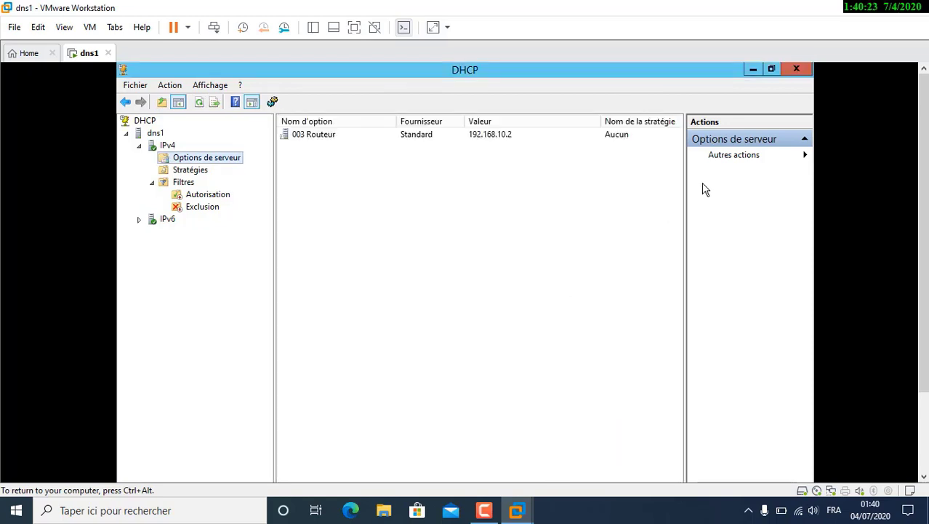
# Enable option 006 Serveurs DNS in the IPv4 server options, add IP address 192.168.10.2, and apply the change
pyautogui.click(803, 156)
pyautogui.click(799, 158)
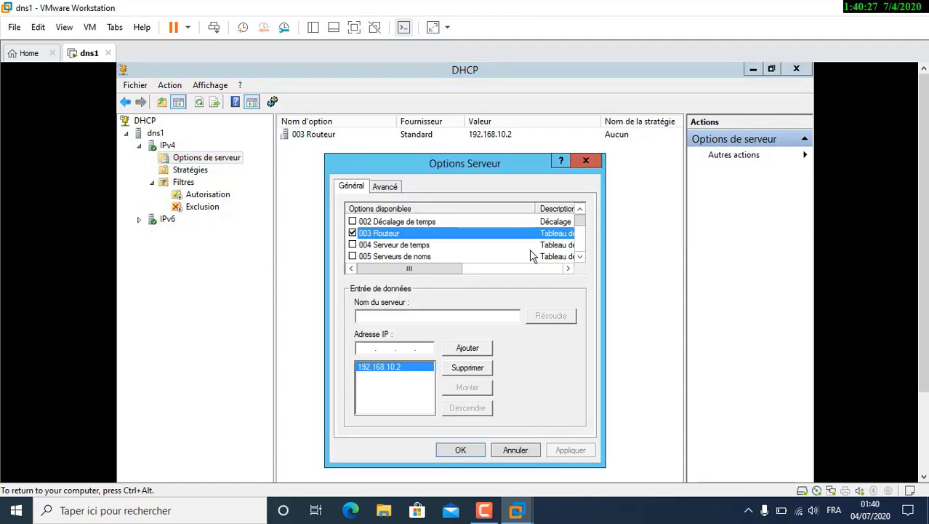
pyautogui.click(581, 257)
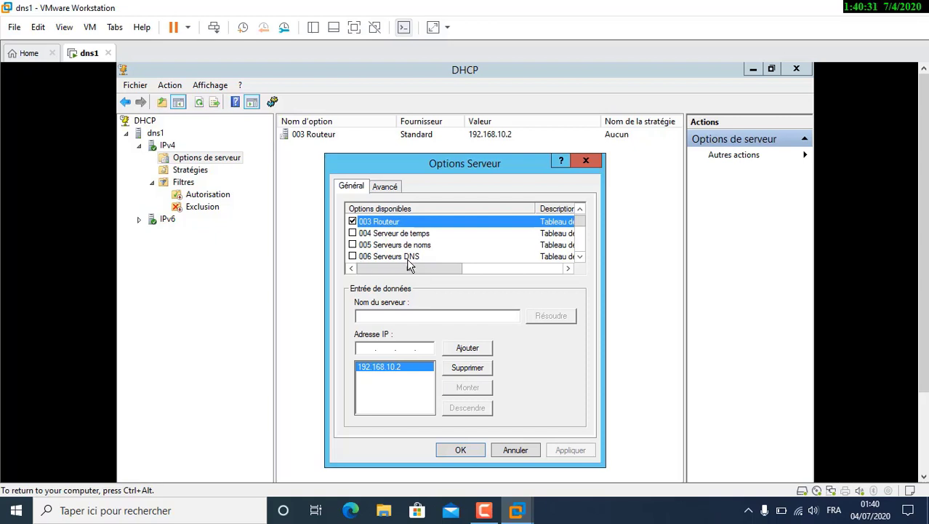
pyautogui.click(353, 257)
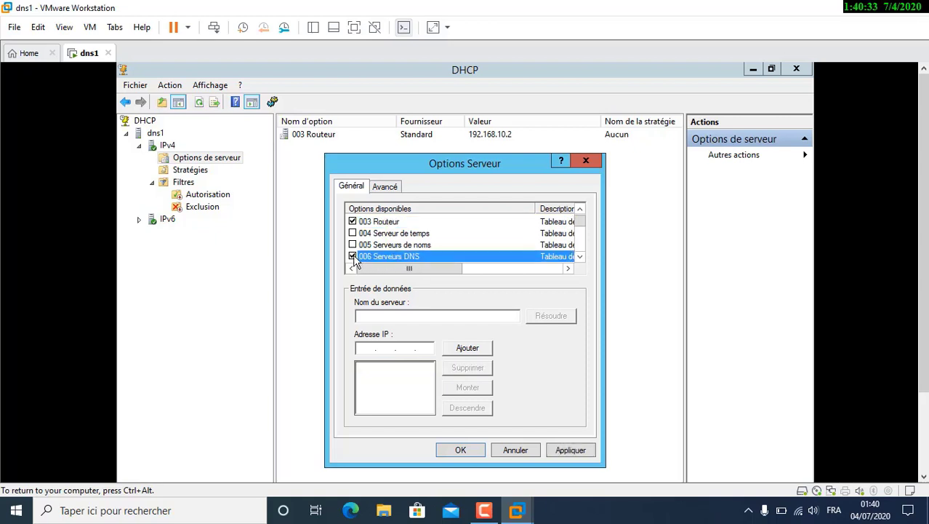
pyautogui.click(369, 346)
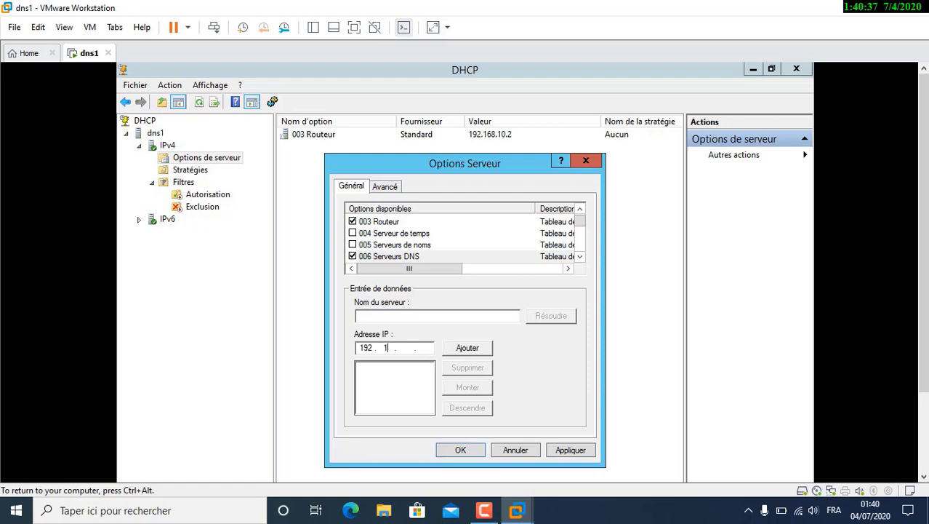
pyautogui.write('192 . 168 . 10 .')
pyautogui.click(468, 348)
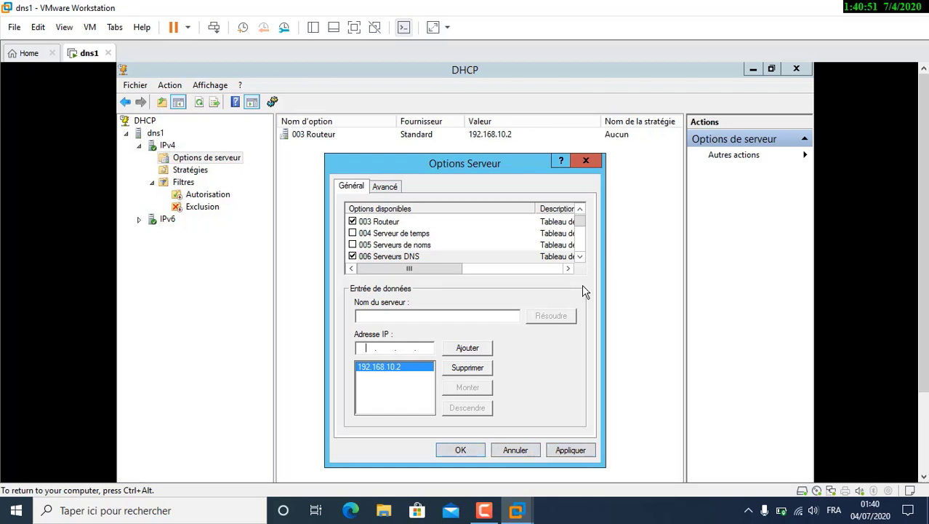
pyautogui.click(580, 257)
pyautogui.click(580, 257)
pyautogui.click(580, 257)
pyautogui.click(580, 257)
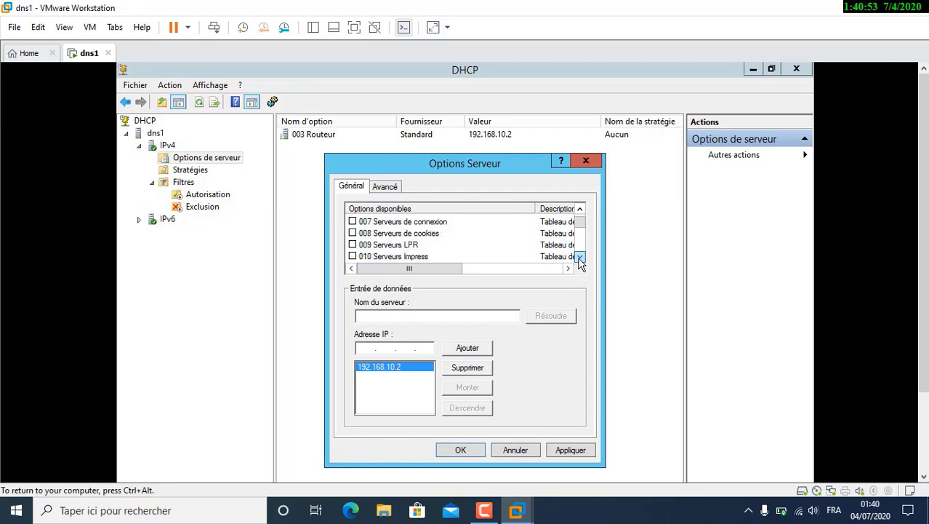
pyautogui.click(580, 256)
pyautogui.click(580, 257)
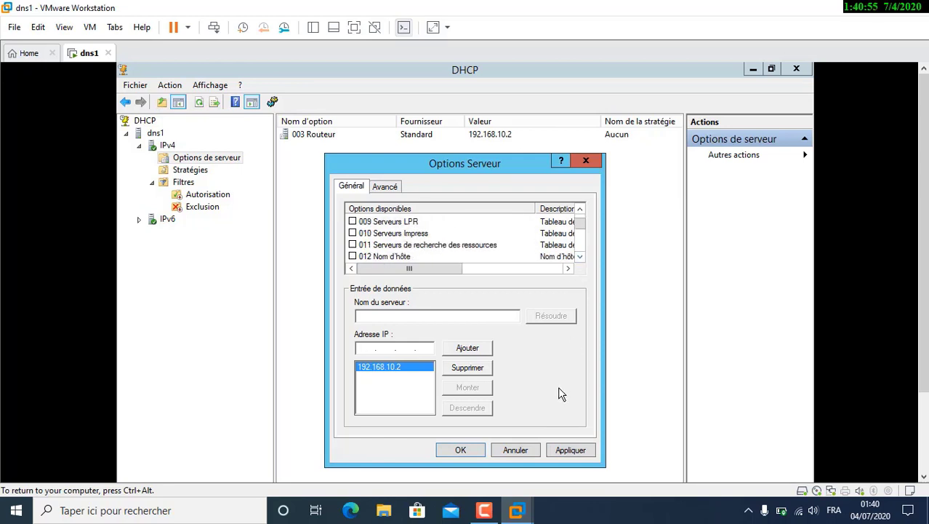
pyautogui.click(564, 450)
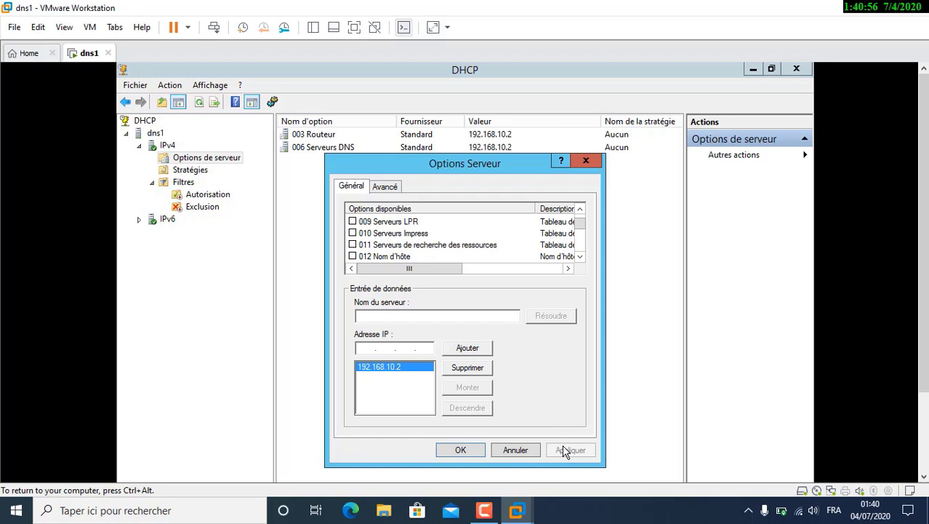
# Confirm and close the IPv4 server options
pyautogui.click(473, 451)
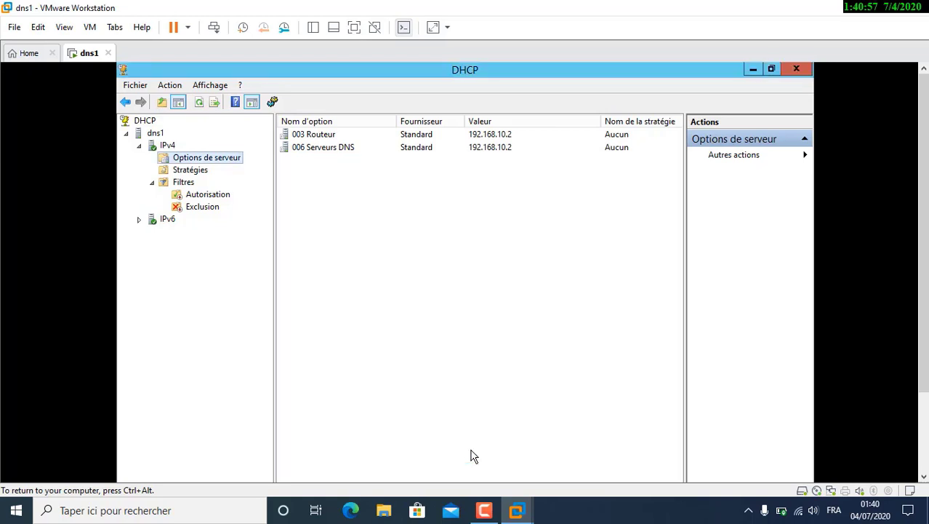
# Start a new policy named clan1 under the IPv4 Stratégies node and proceed to its conditions
pyautogui.click(191, 172)
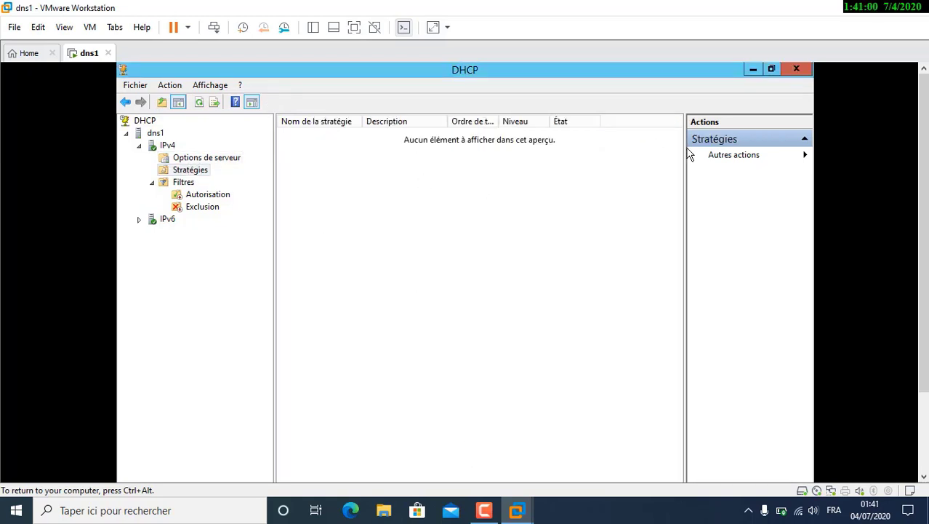
pyautogui.click(776, 155)
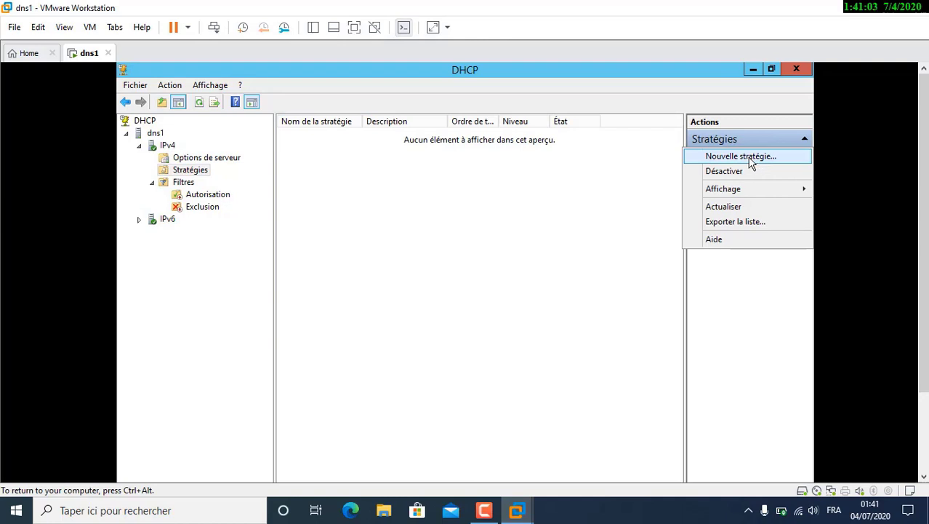
pyautogui.click(753, 161)
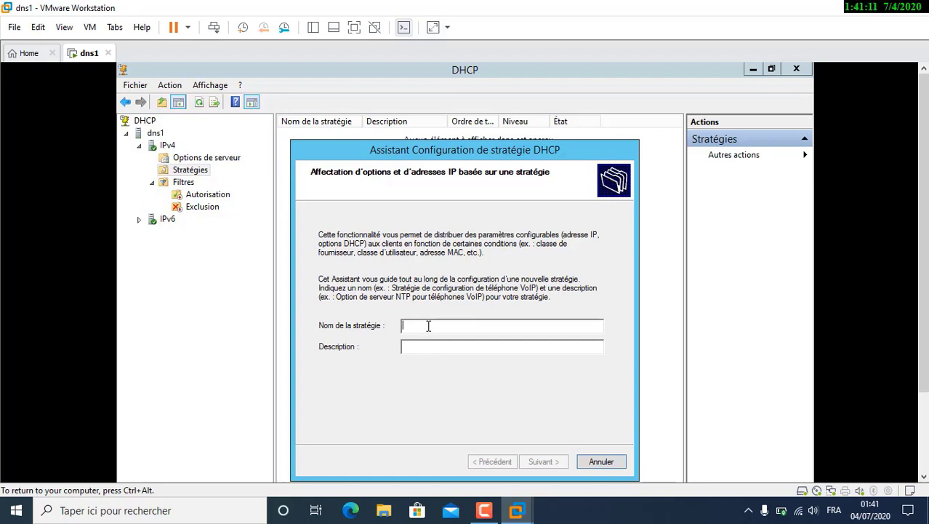
pyautogui.write('tr')
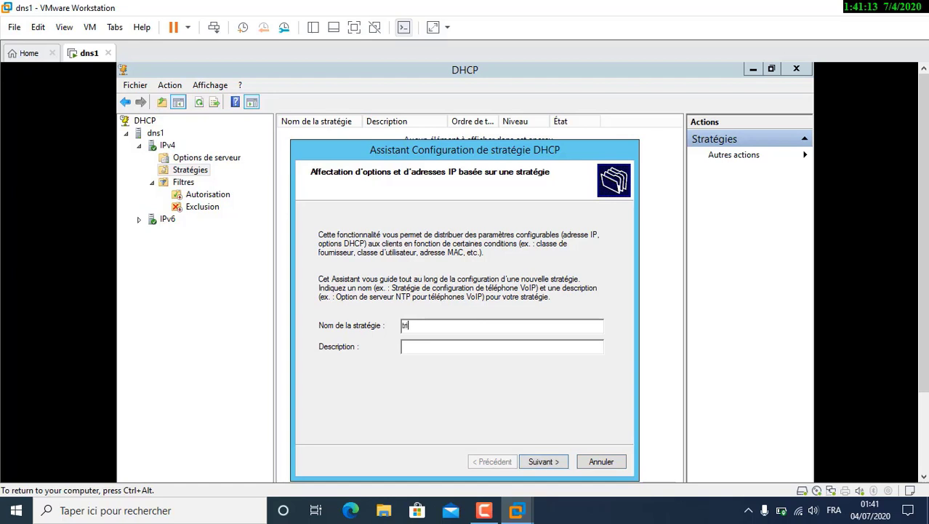
pyautogui.press('BackSpace')
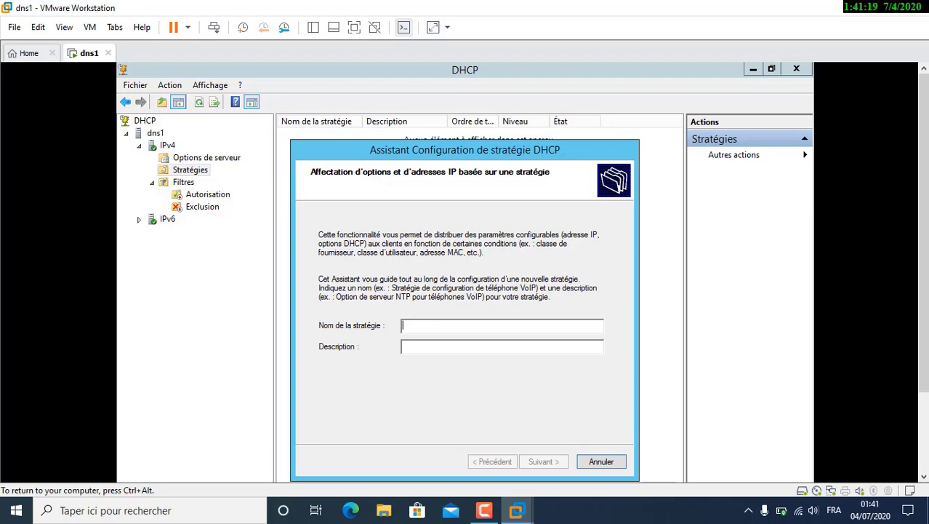
pyautogui.write('clan1')
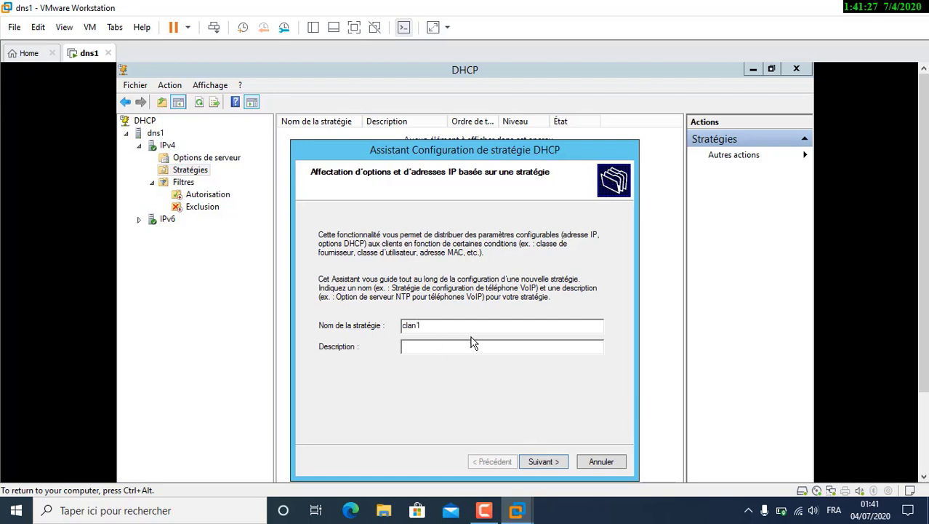
pyautogui.click(544, 461)
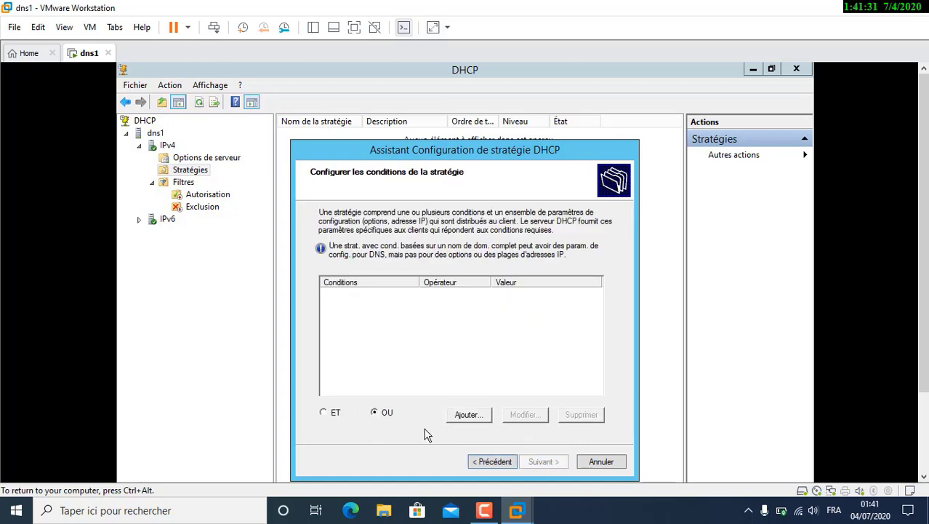
# Review the criteria, operators and values offered for a policy condition, and cancel the condition and the policy wizard
pyautogui.click(471, 415)
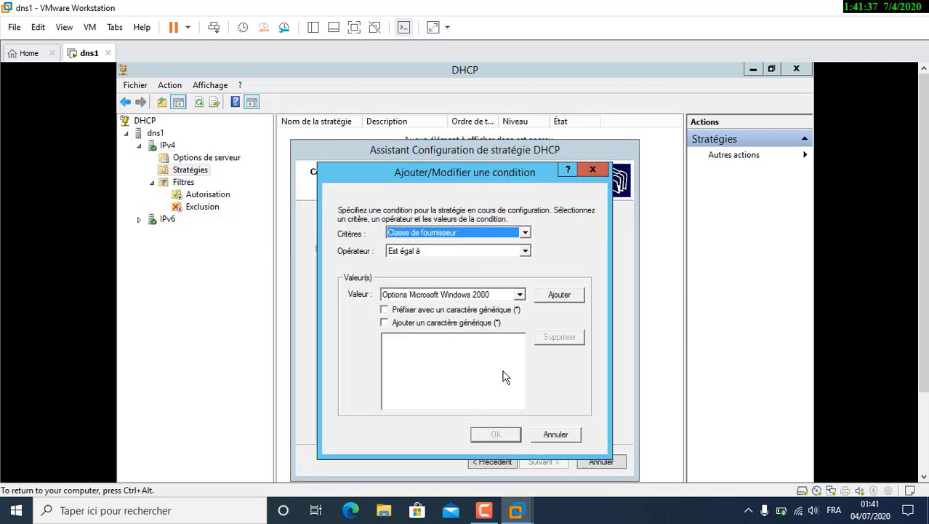
pyautogui.click(525, 233)
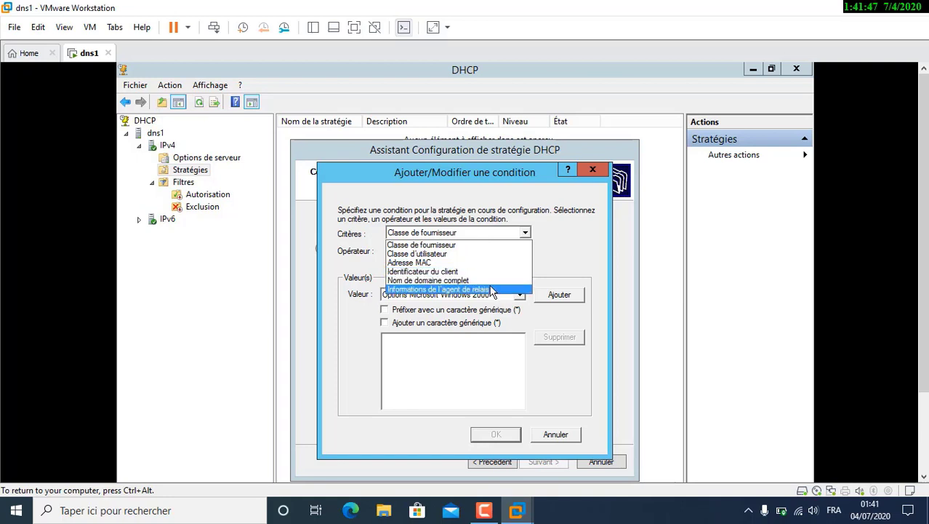
pyautogui.click(525, 237)
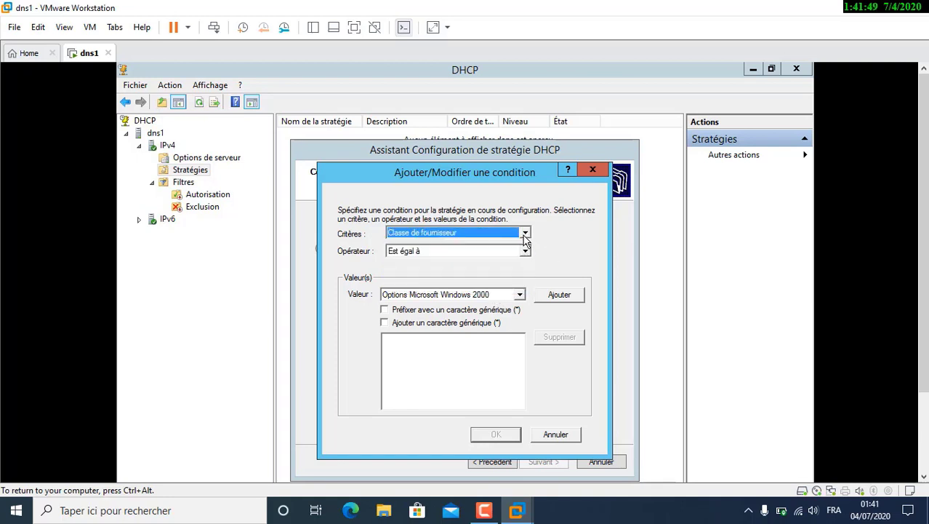
pyautogui.click(525, 253)
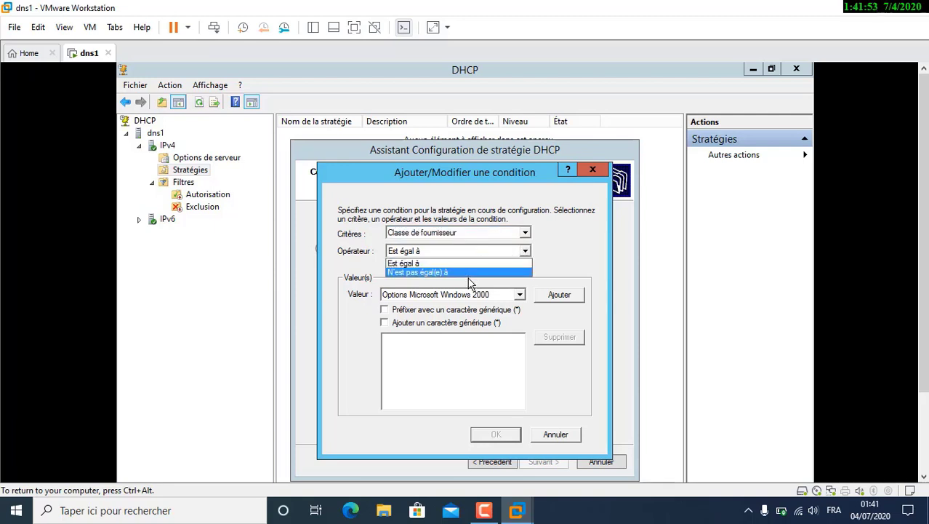
pyautogui.click(534, 250)
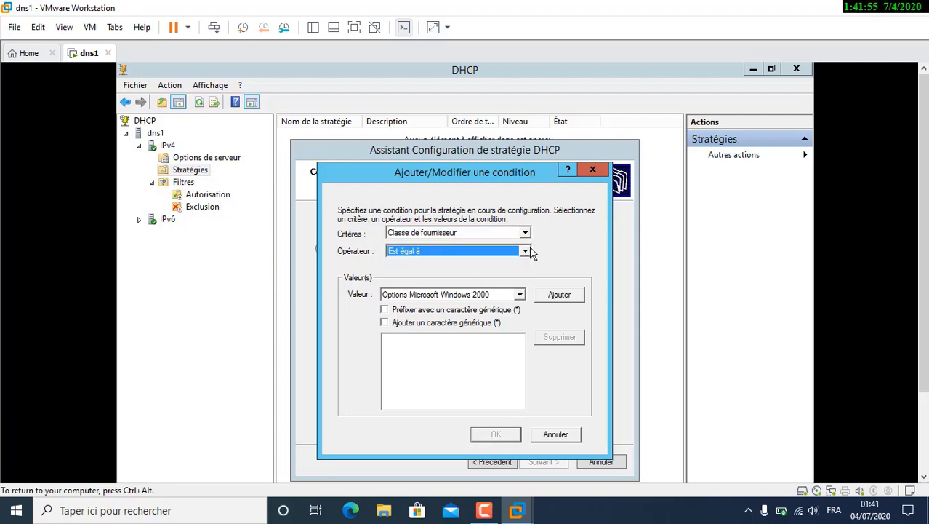
pyautogui.click(521, 295)
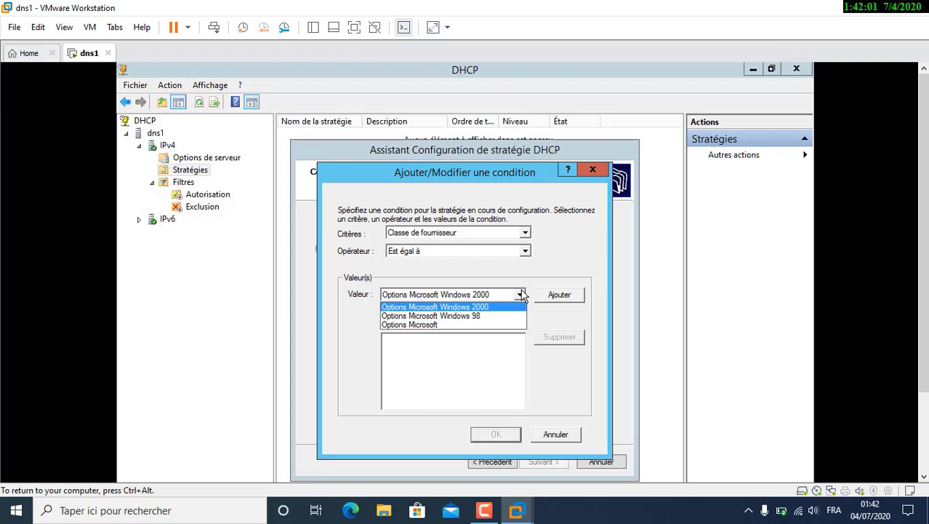
pyautogui.click(521, 296)
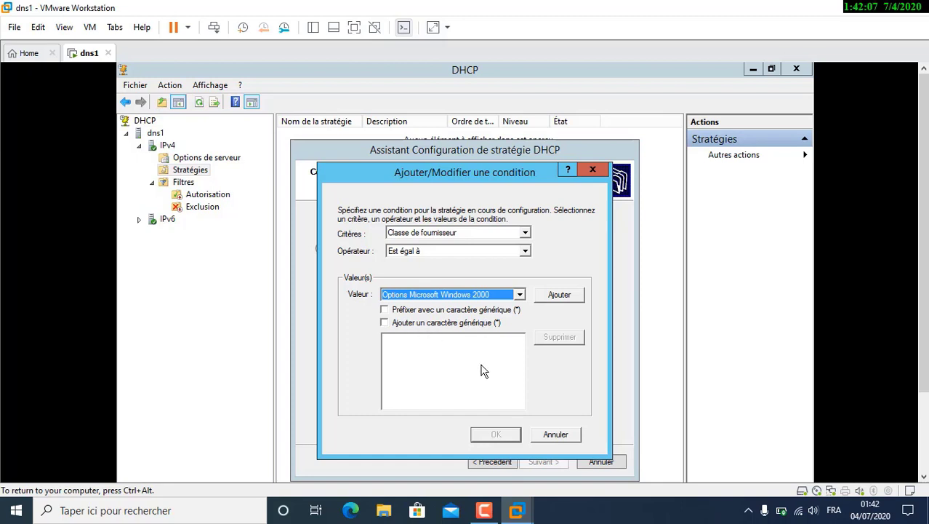
pyautogui.click(557, 435)
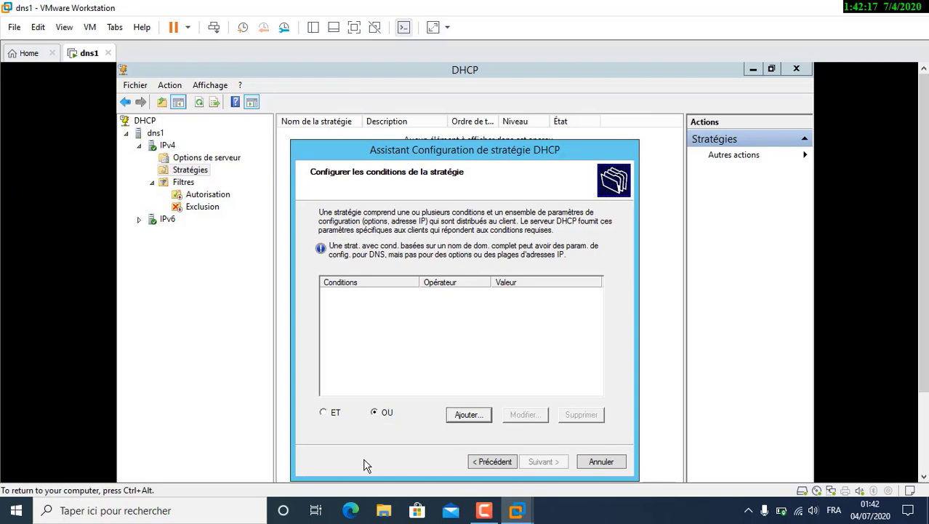
pyautogui.click(594, 462)
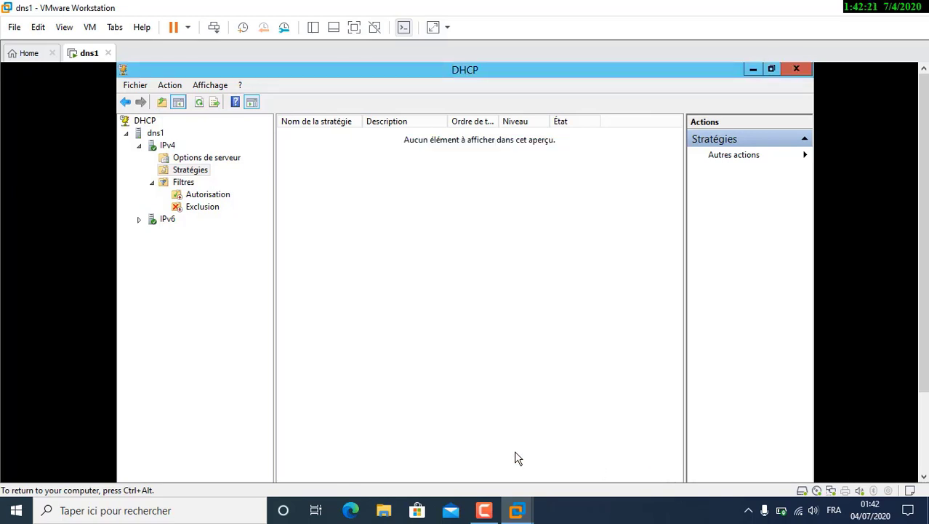
# Review the IPv4 Filtres node and check which fields a new Autorisation filter requires, closing the form without adding one
pyautogui.click(179, 183)
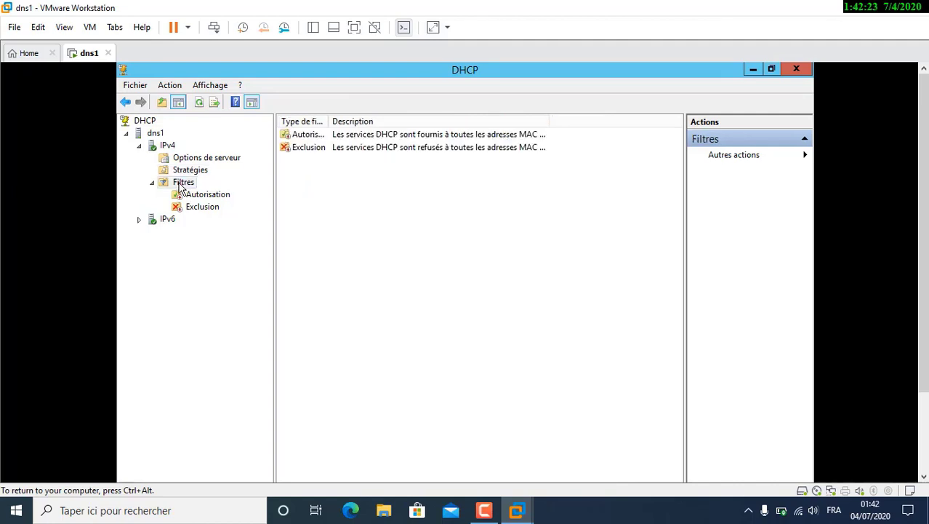
pyautogui.click(424, 133)
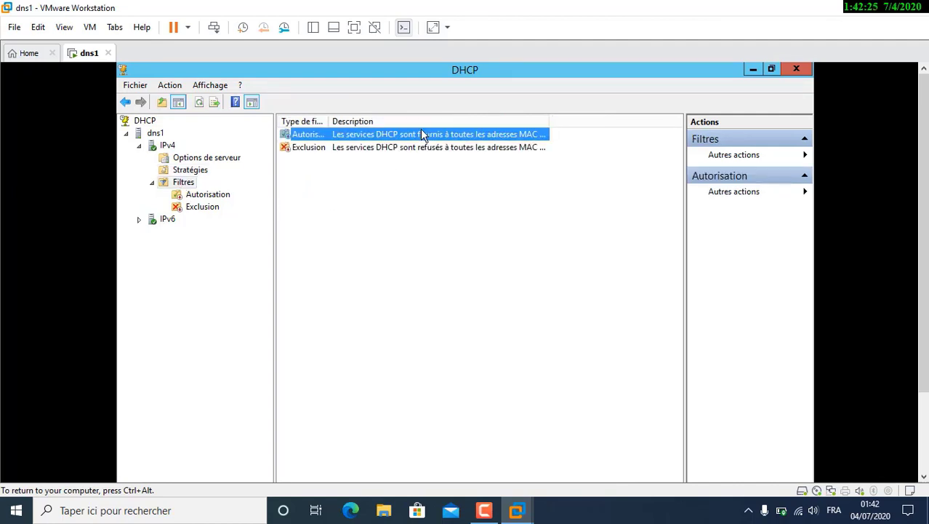
pyautogui.click(806, 192)
pyautogui.click(805, 156)
pyautogui.click(601, 234)
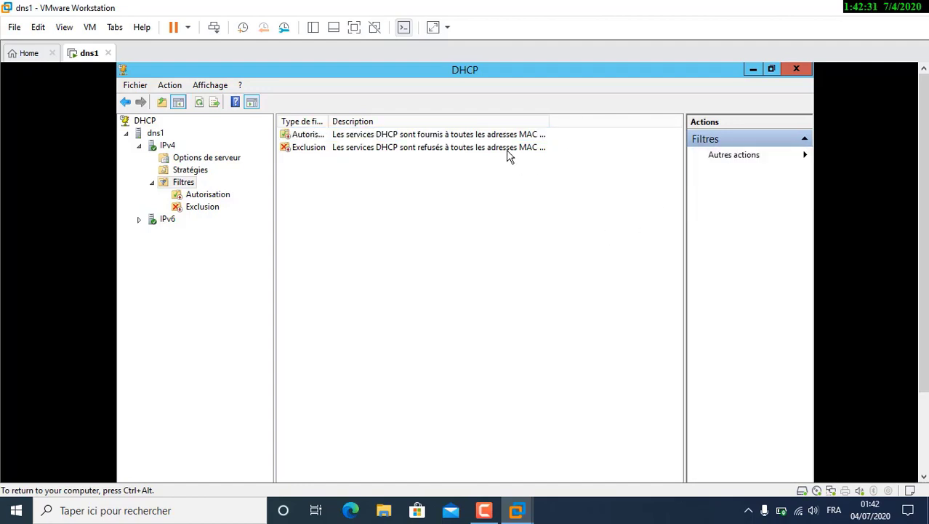
pyautogui.doubleClick(502, 135)
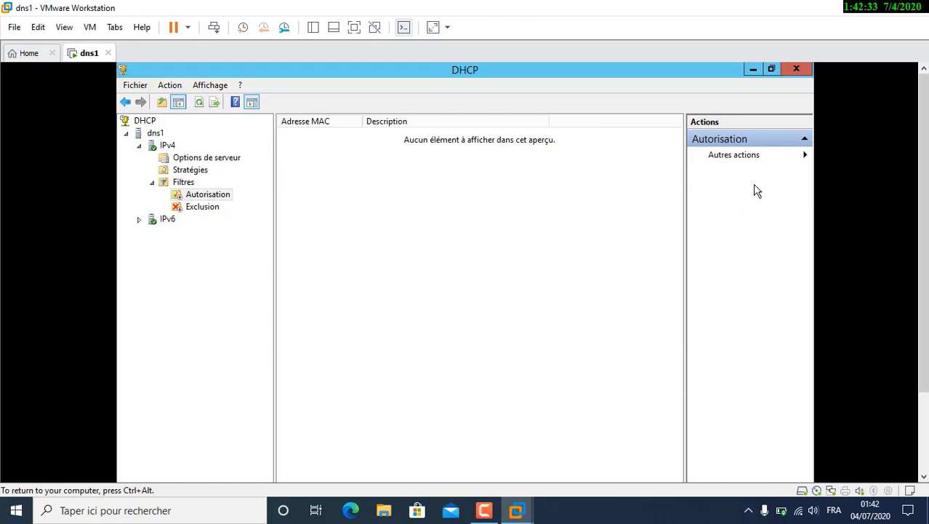
pyautogui.click(797, 155)
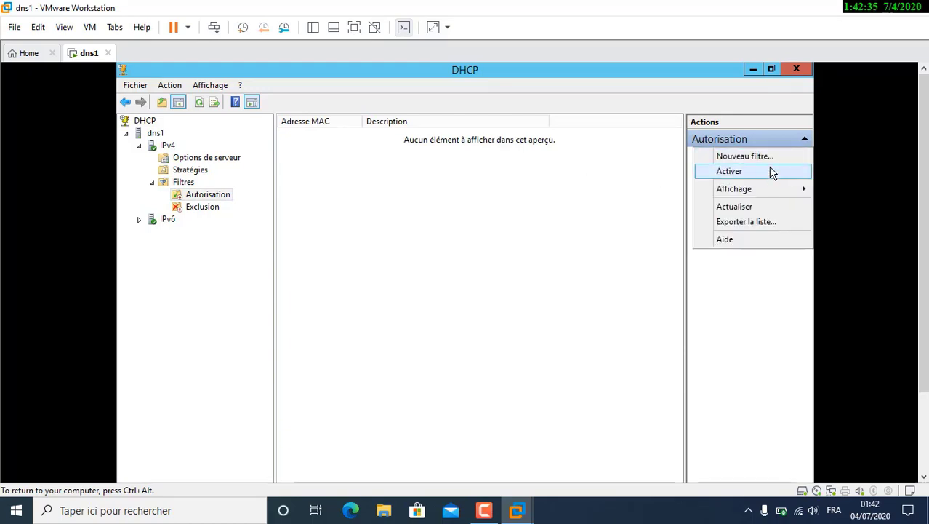
pyautogui.click(772, 160)
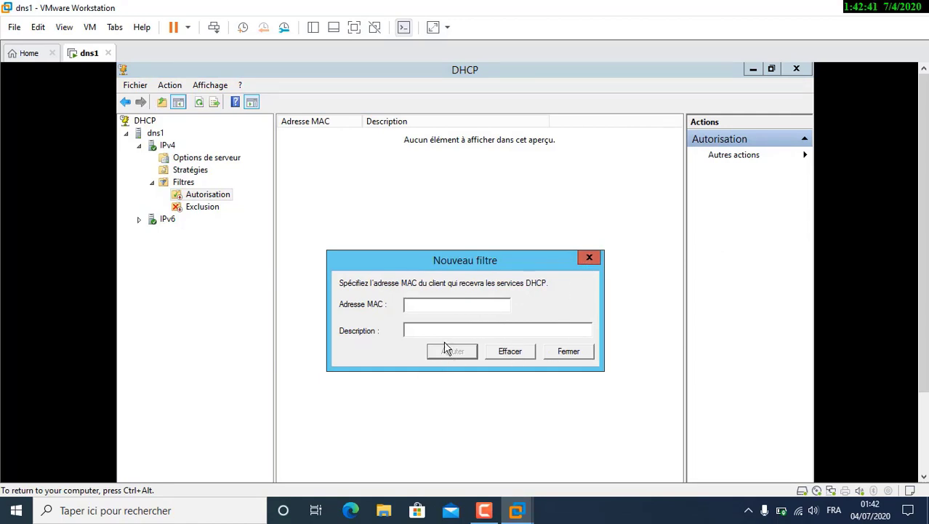
pyautogui.click(588, 260)
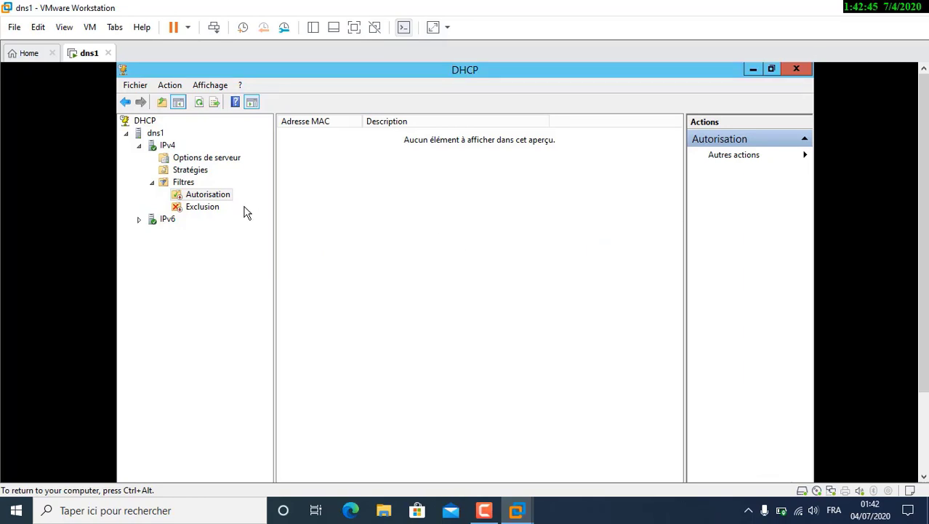
# Check which fields a new Exclusion filter requires, closing the form without adding one
pyautogui.click(202, 209)
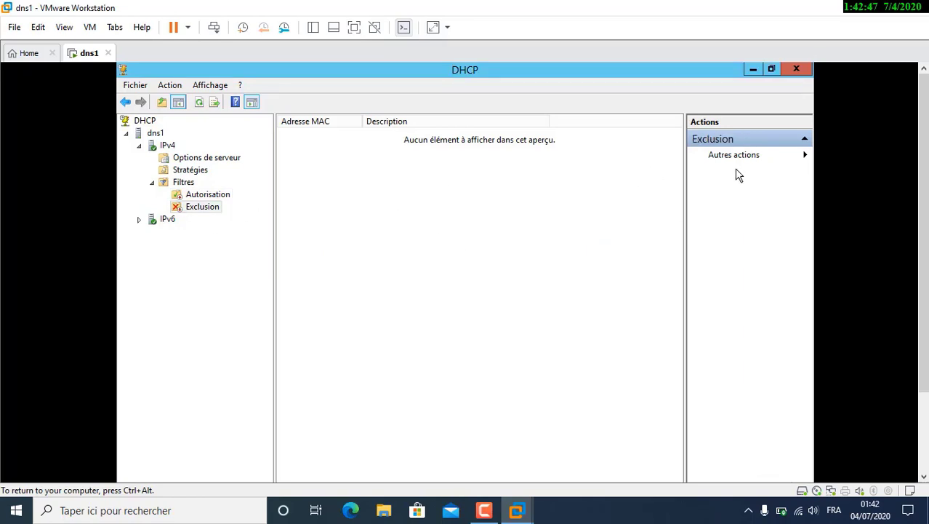
pyautogui.click(755, 154)
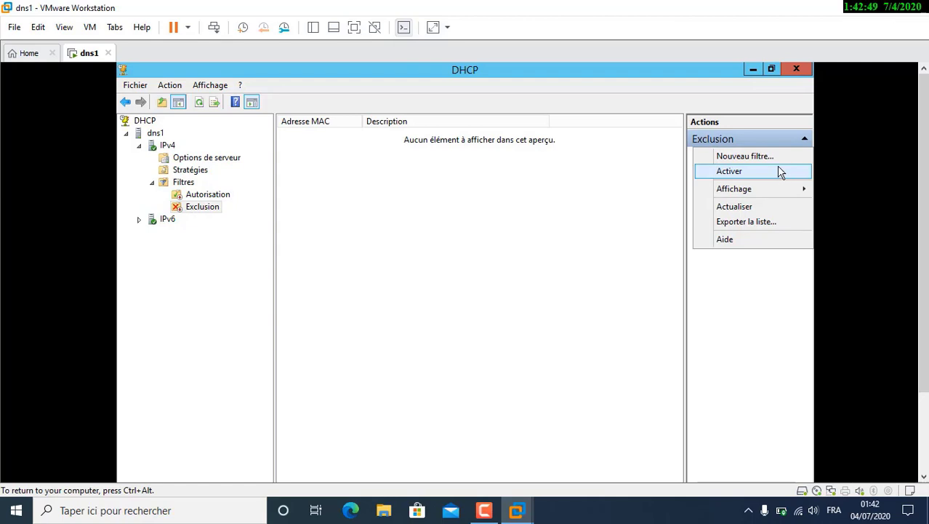
pyautogui.click(777, 156)
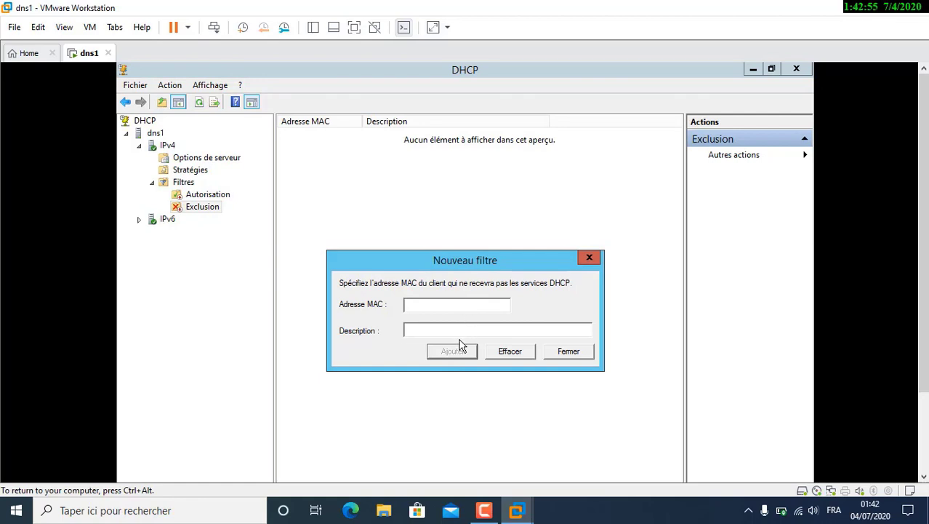
pyautogui.click(588, 258)
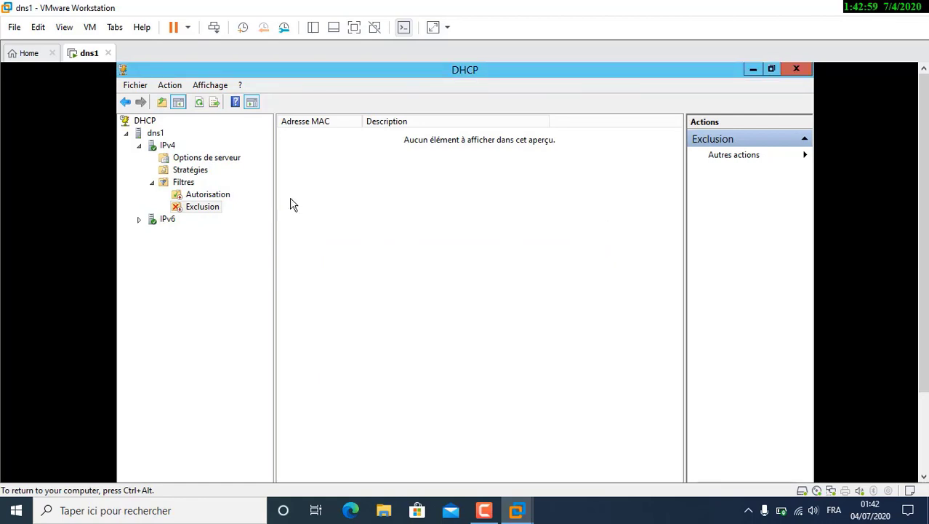
# Collapse the Filtres node, start a new IPv4 scope named clan1, and proceed to its IP address range
pyautogui.click(152, 182)
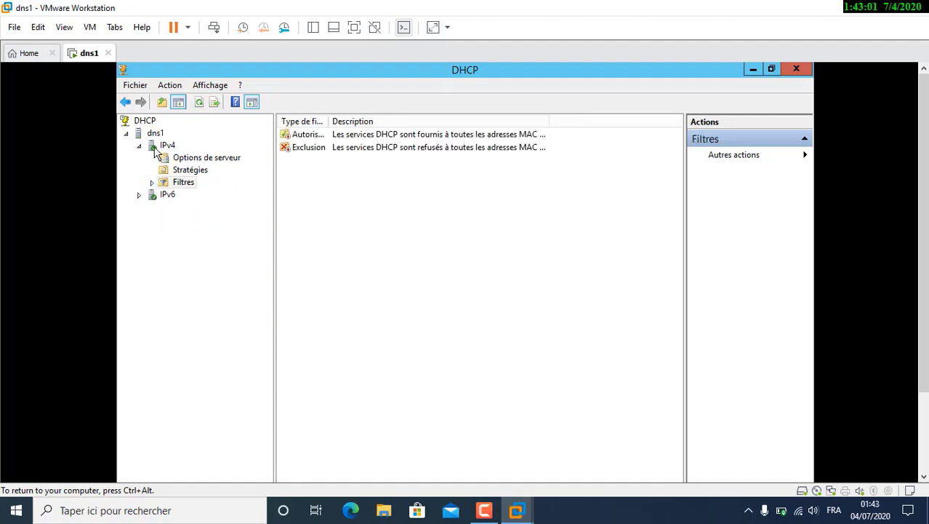
pyautogui.click(155, 151)
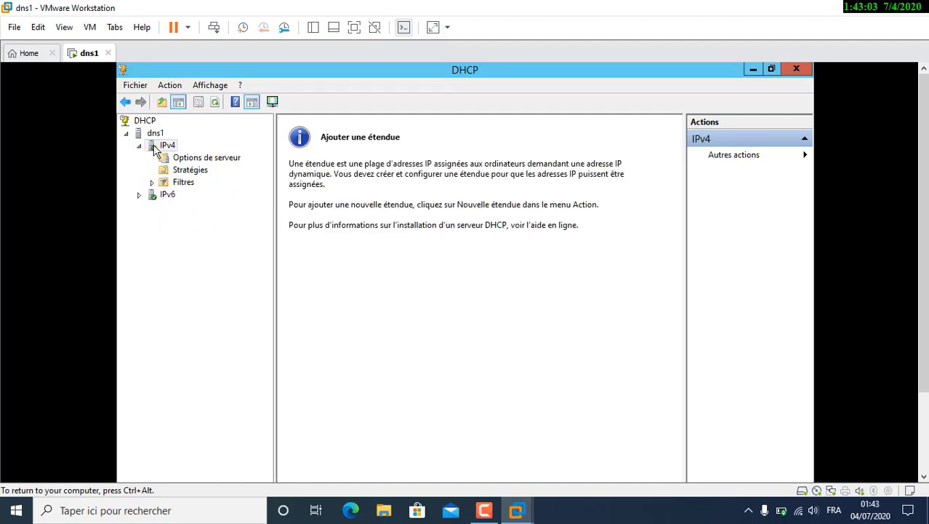
pyautogui.rightClick(155, 147)
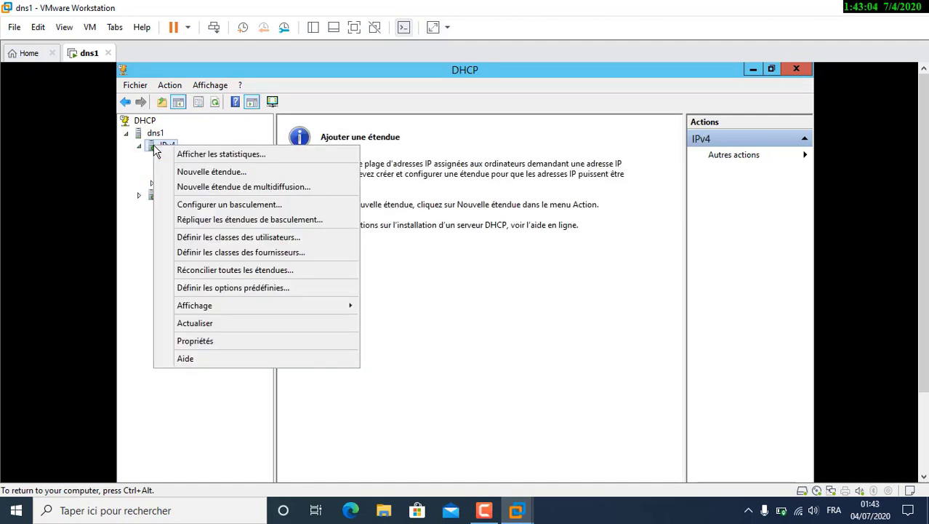
pyautogui.click(227, 175)
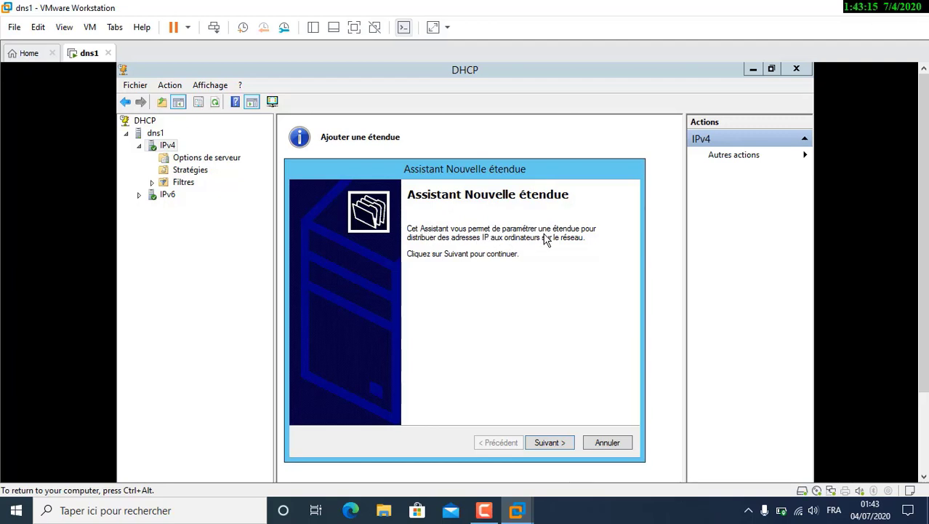
pyautogui.click(549, 442)
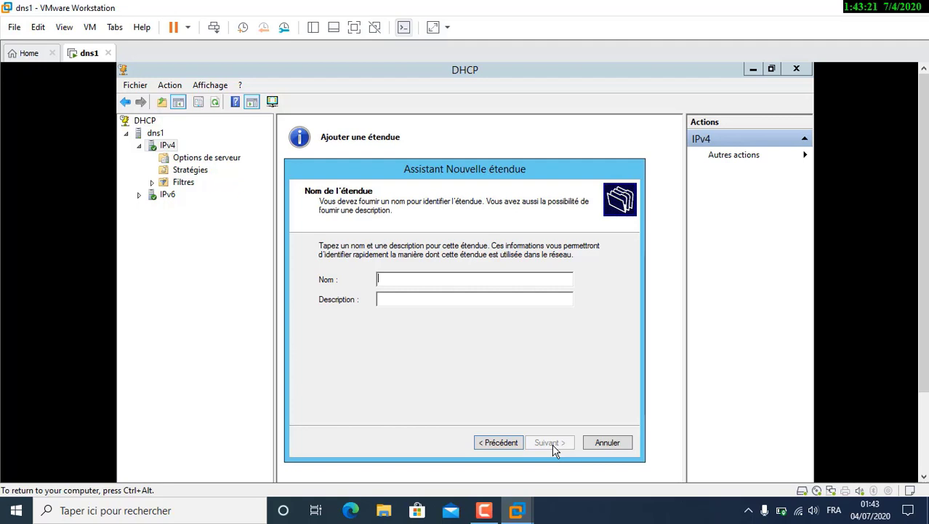
pyautogui.write('cla')
pyautogui.write('.')
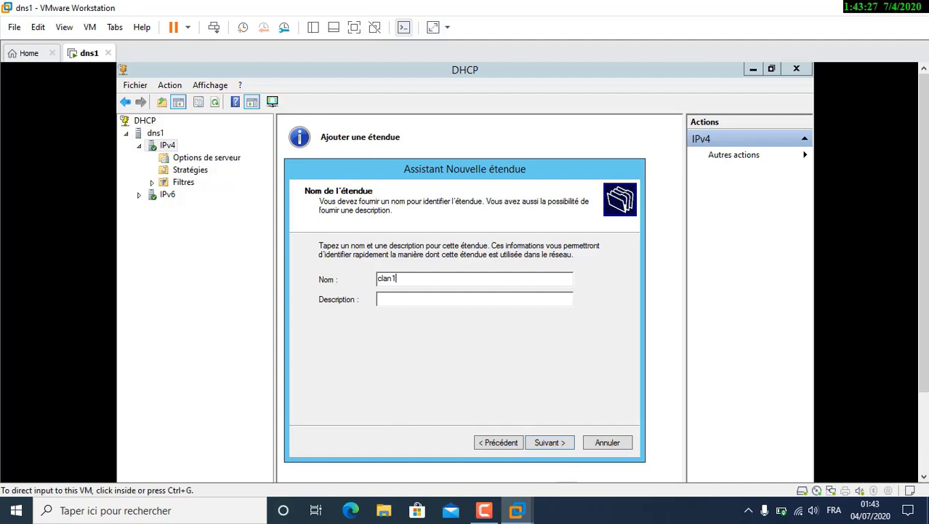
pyautogui.click(548, 443)
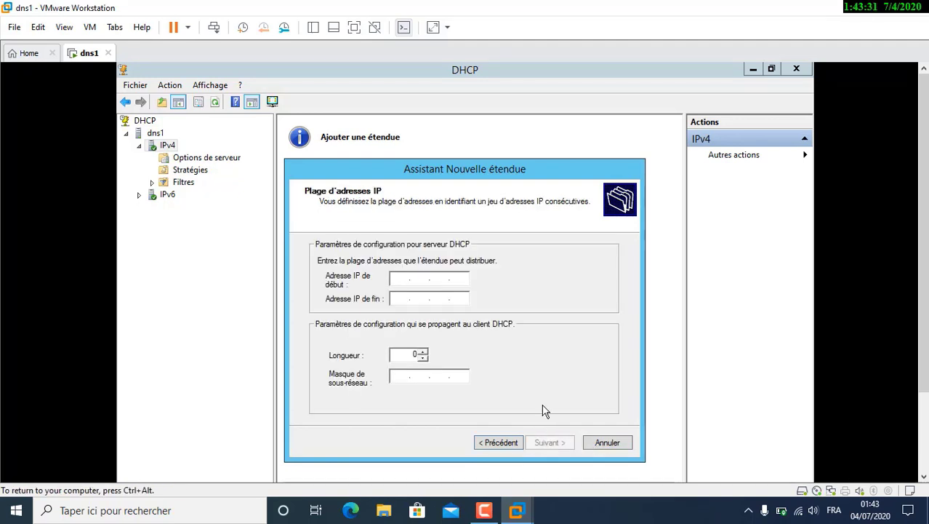
# Set the start IP address of scope clan1 to 192.168.10.90
pyautogui.write('192 . 168 . 10 . ')
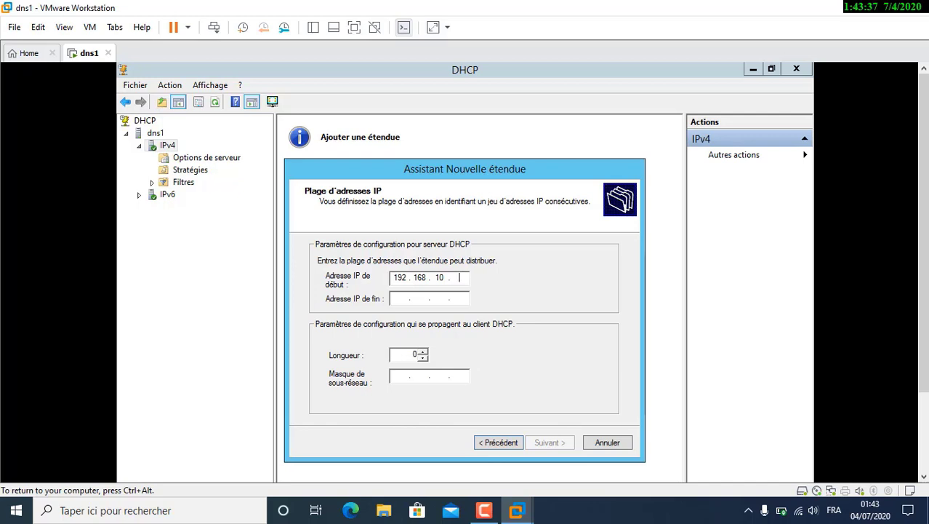
pyautogui.write('100')
pyautogui.press('Tab')
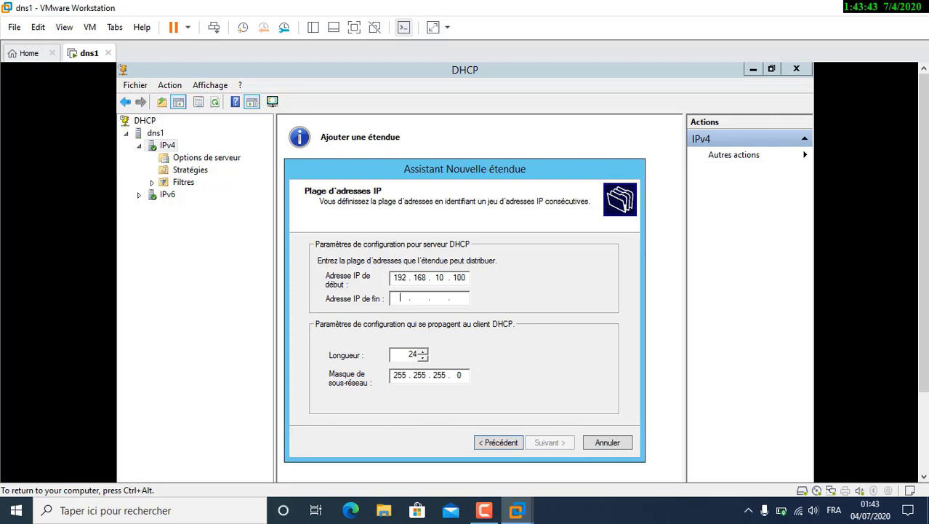
pyautogui.write('1 . . .')
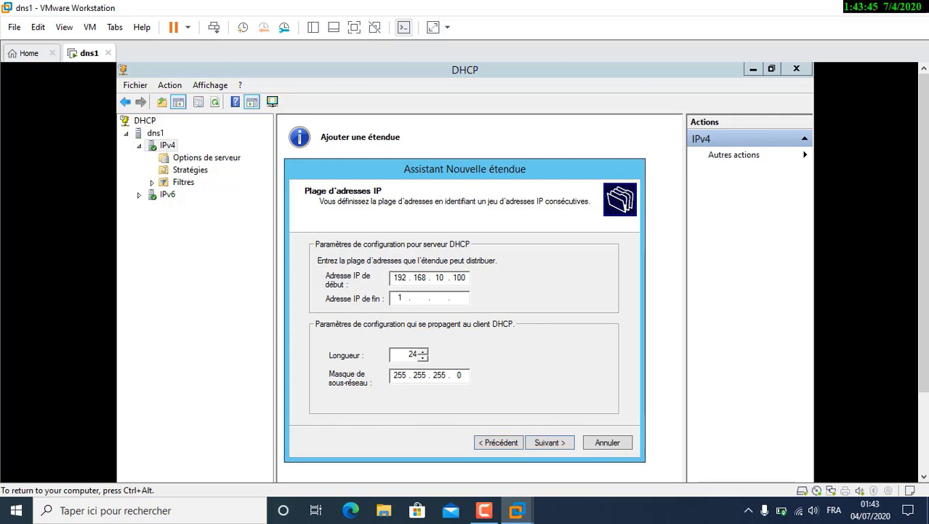
pyautogui.press('BackSpace')
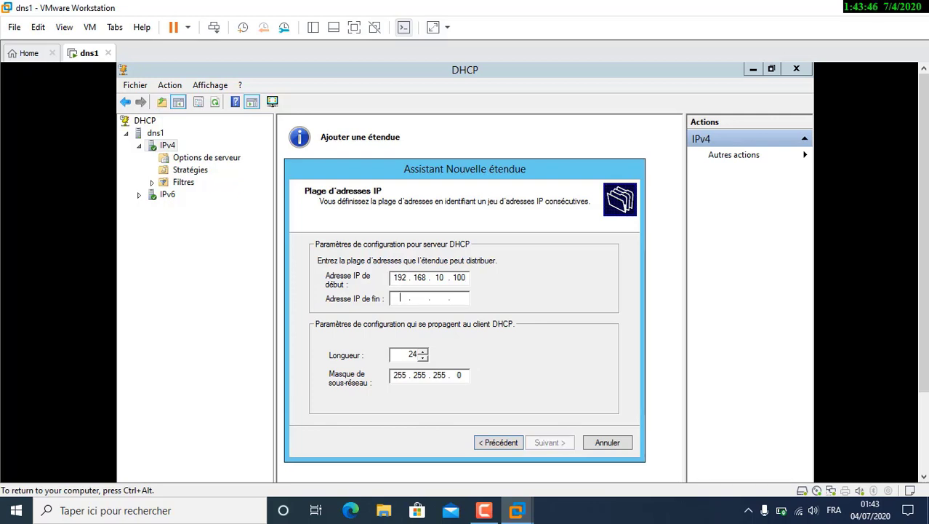
pyautogui.doubleClick(463, 278)
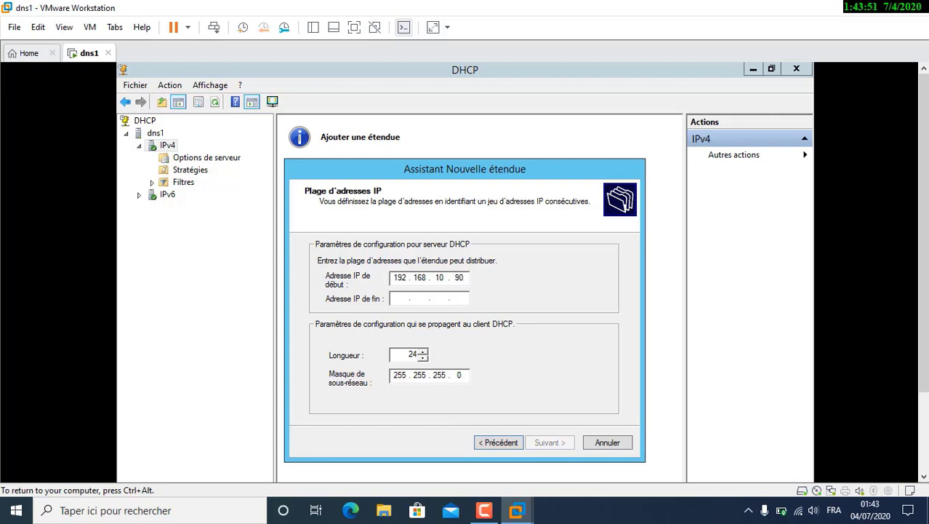
# Set the scope's end IP address to 192.168.10.99 and proceed to the exclusions page
pyautogui.click(399, 298)
pyautogui.write('192')
pyautogui.write('1 . .')
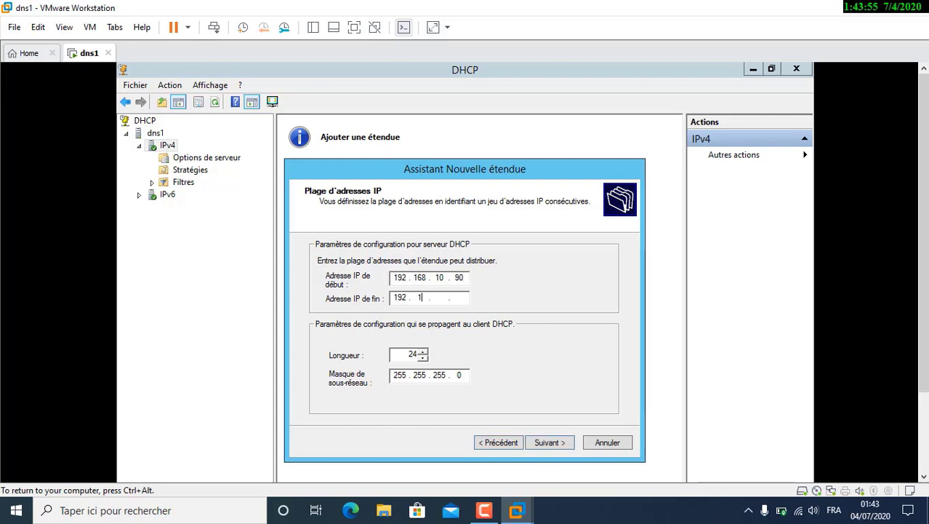
pyautogui.write('3')
pyautogui.write('1')
pyautogui.press('BackSpace')
pyautogui.write('99')
pyautogui.click(547, 442)
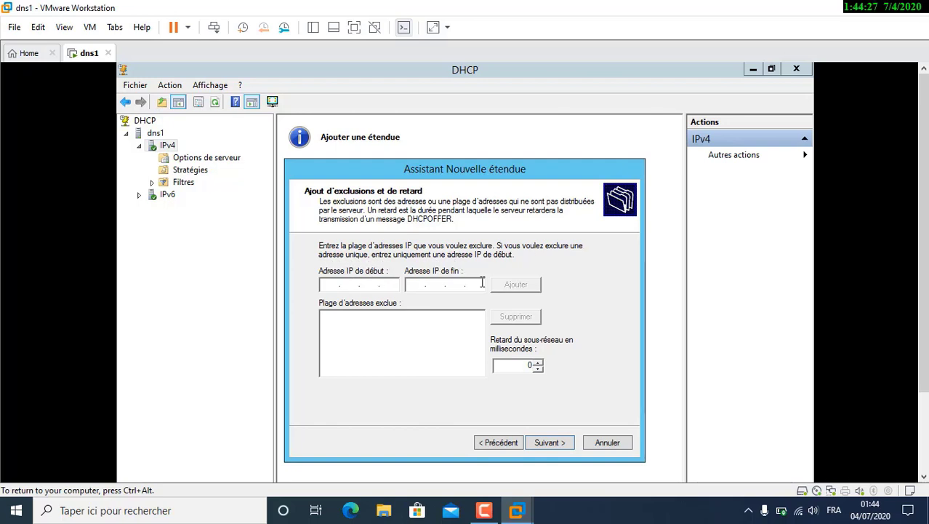
# Recheck the address range, accept the exclusion and lease defaults, and finish the scope with "Non, je configurerai ces options ultérieurement"
pyautogui.click(499, 449)
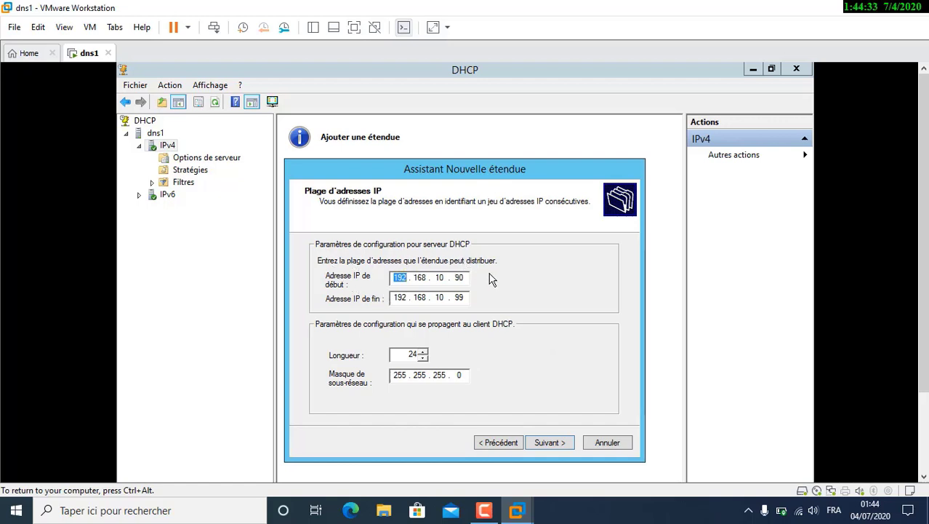
pyautogui.click(541, 443)
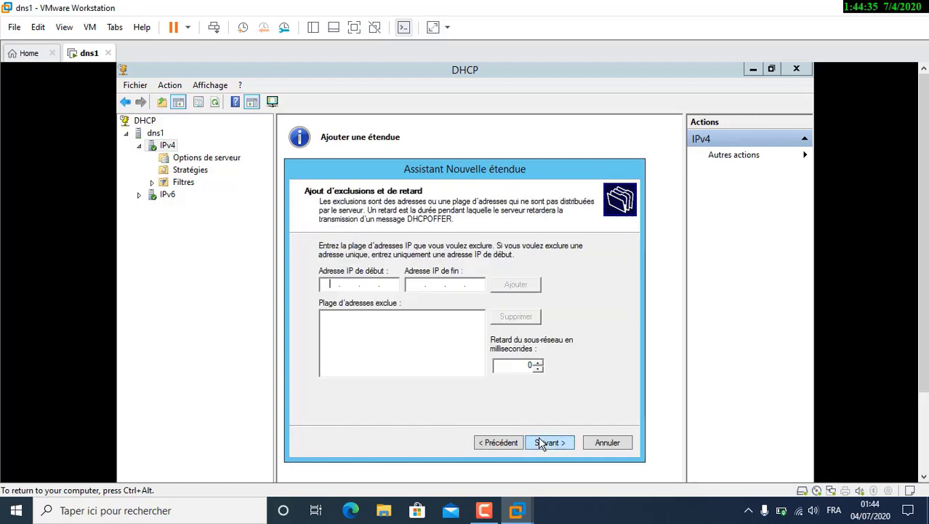
pyautogui.click(541, 443)
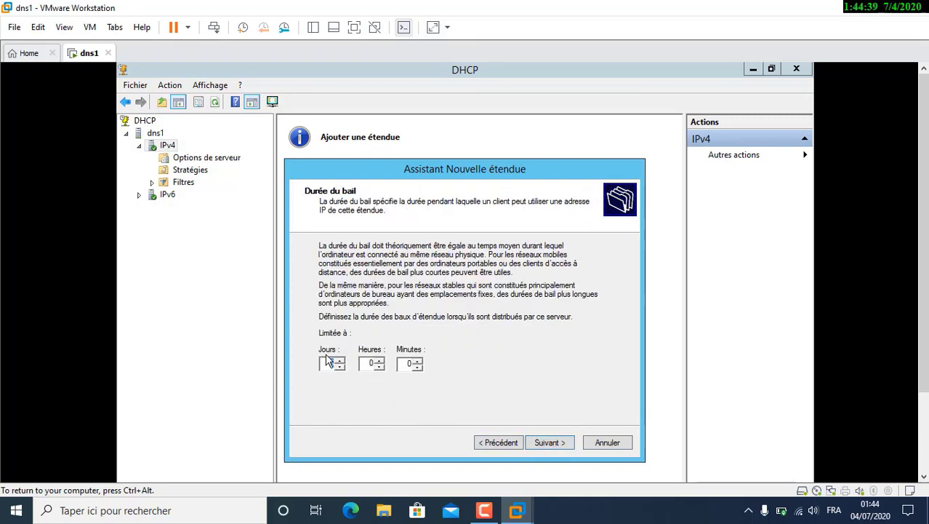
pyautogui.click(547, 443)
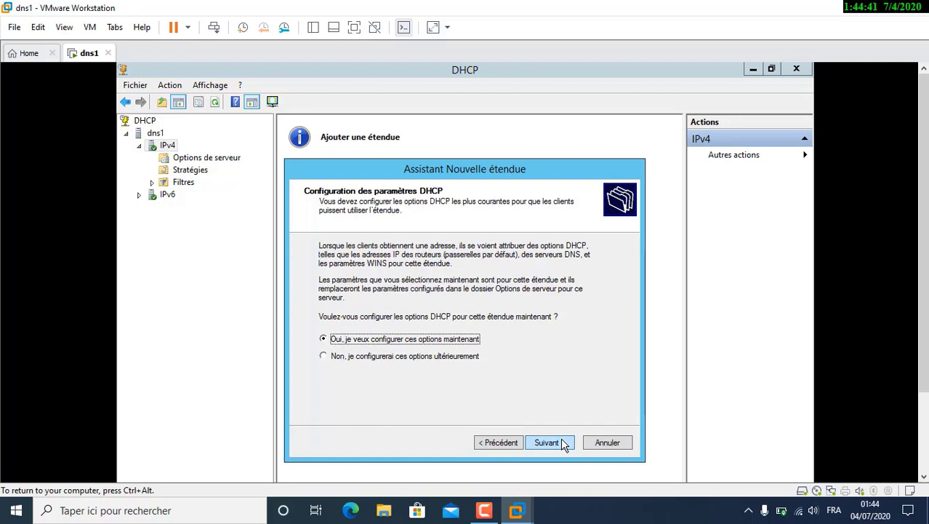
pyautogui.click(323, 356)
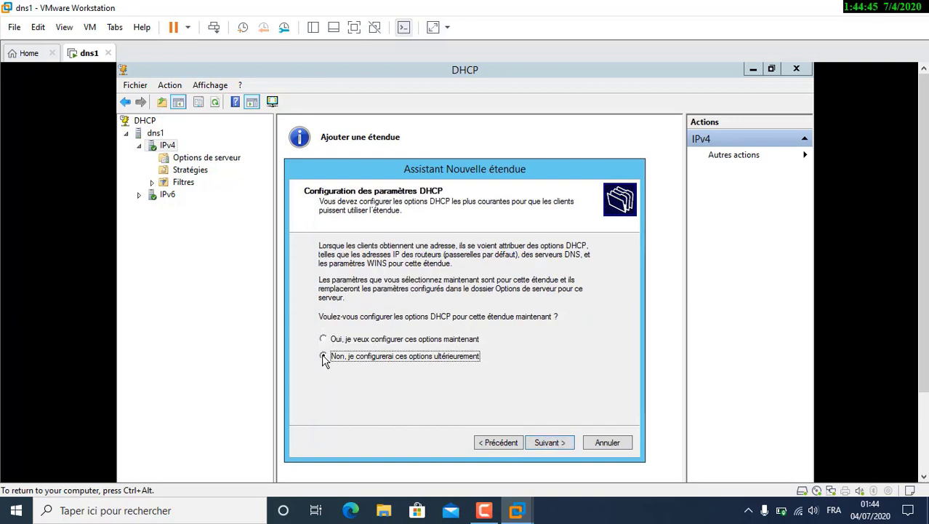
pyautogui.click(549, 443)
pyautogui.click(550, 443)
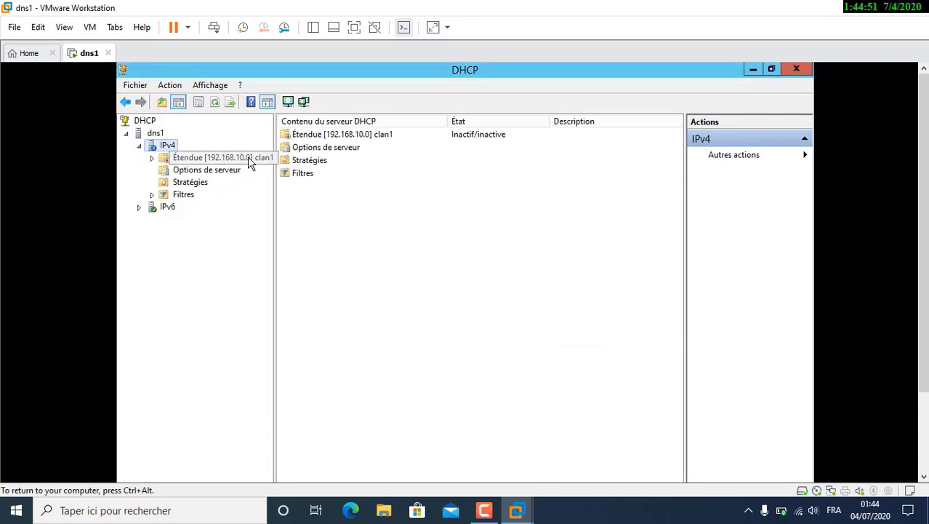
# Open the clan1 scope under IPv4 and activate it
pyautogui.click(321, 137)
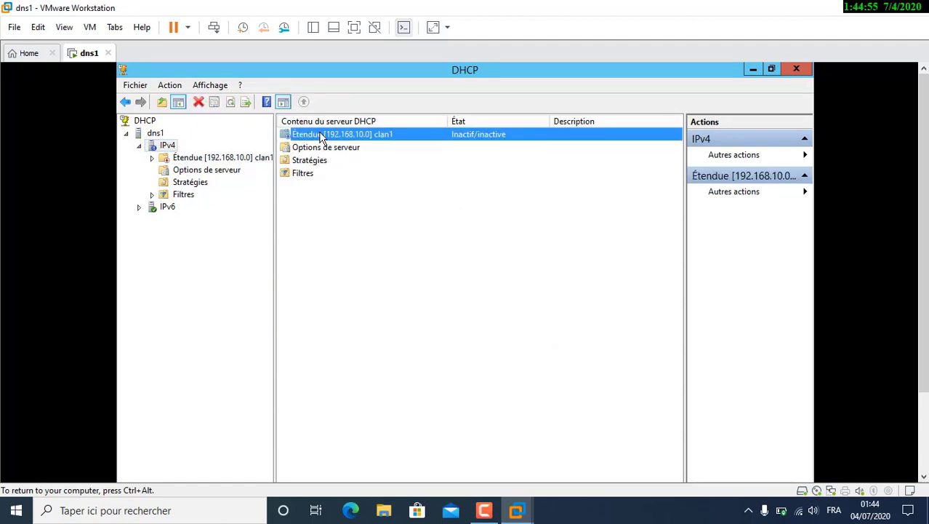
pyautogui.rightClick(321, 138)
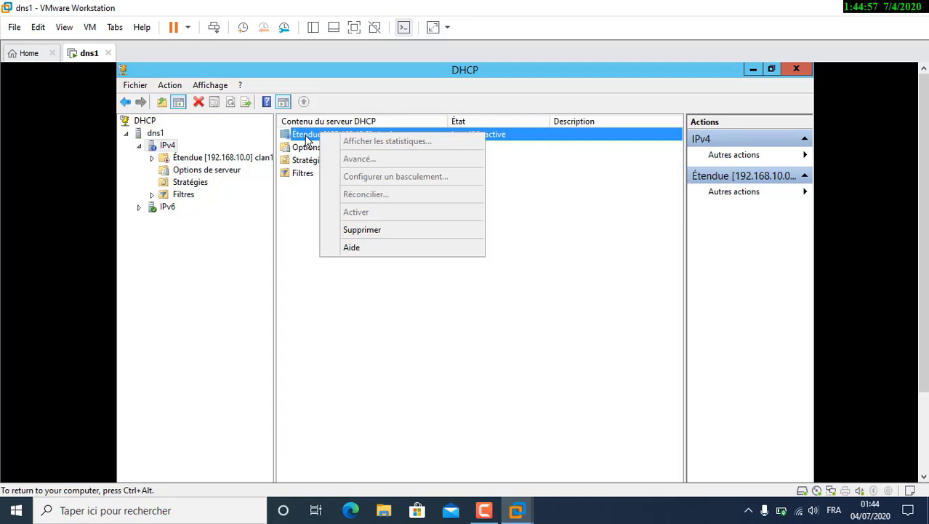
pyautogui.doubleClick(307, 139)
pyautogui.rightClick(409, 213)
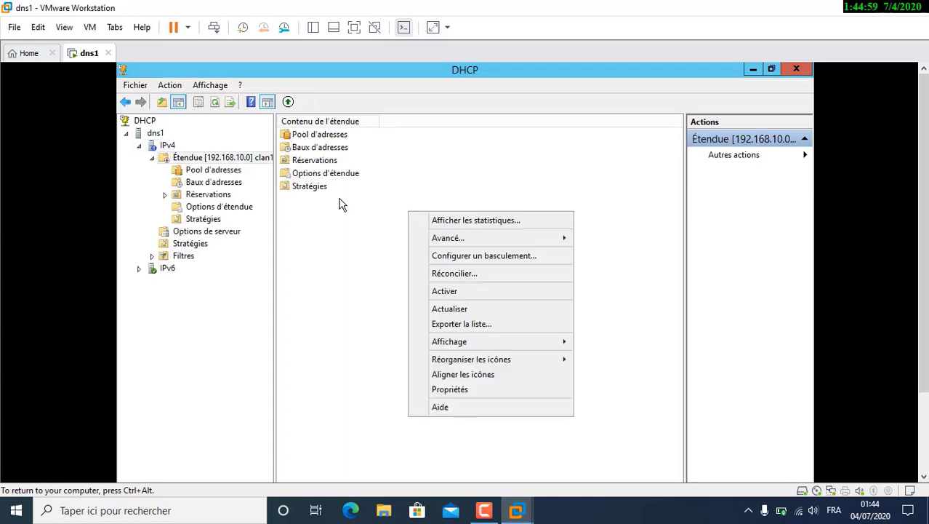
pyautogui.click(457, 298)
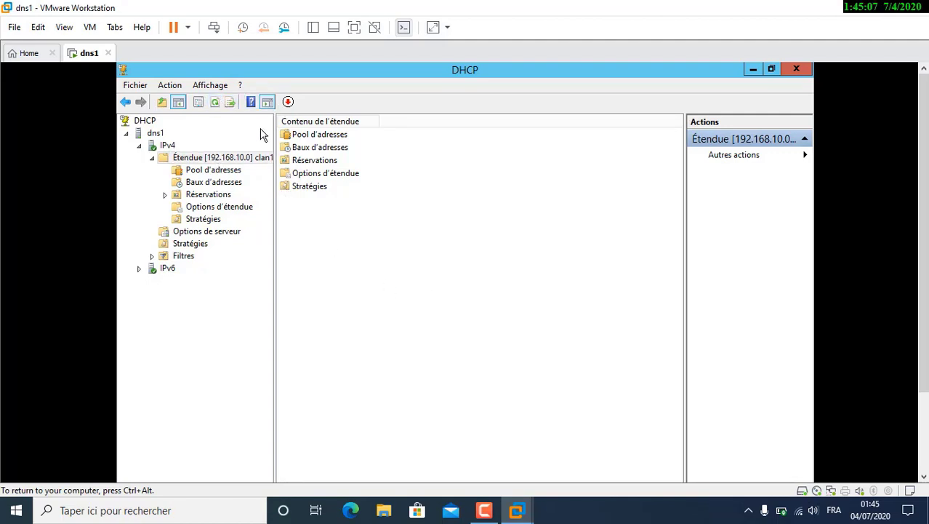
# Review the clan1 scope's address pool and its address leases, returning to the scope's contents
pyautogui.doubleClick(304, 138)
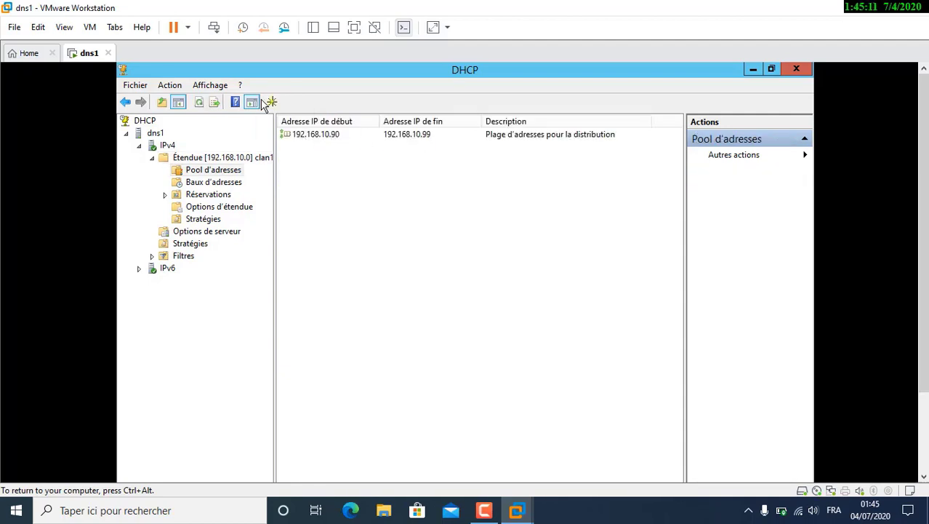
pyautogui.click(126, 103)
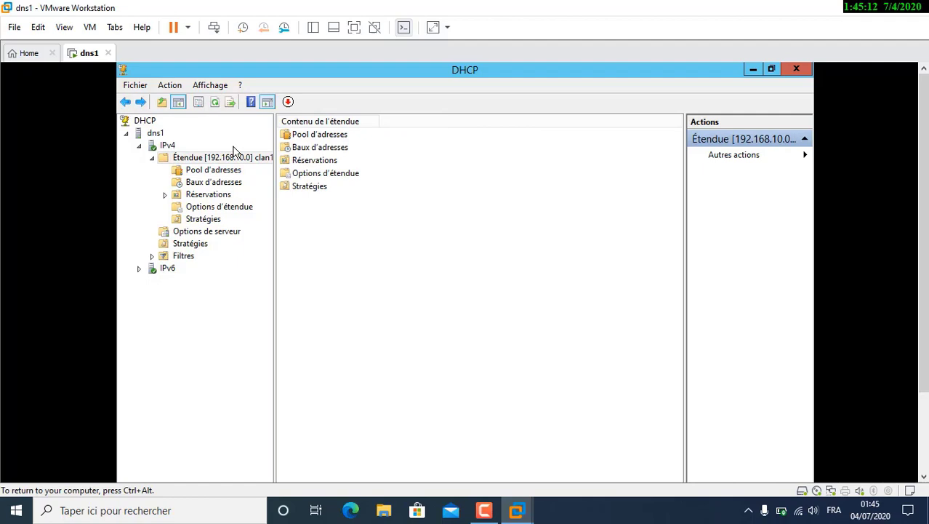
pyautogui.doubleClick(306, 150)
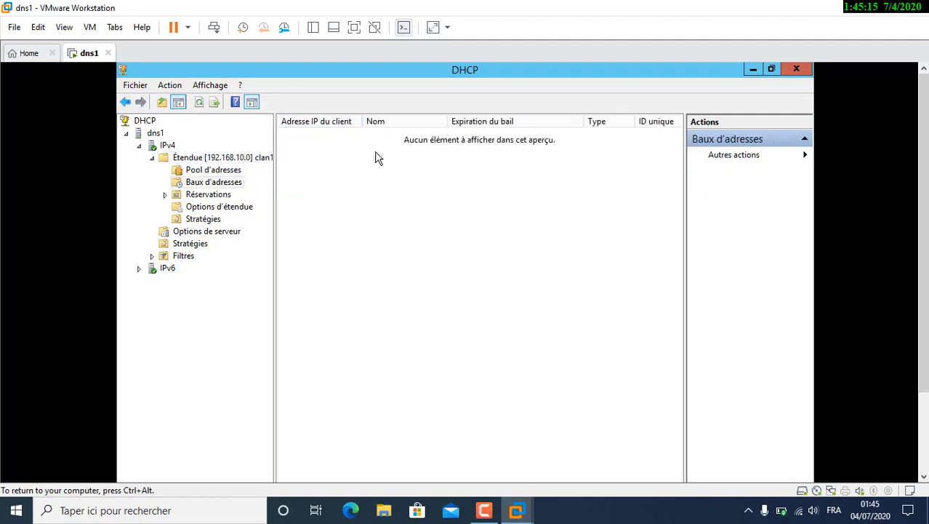
pyautogui.click(126, 102)
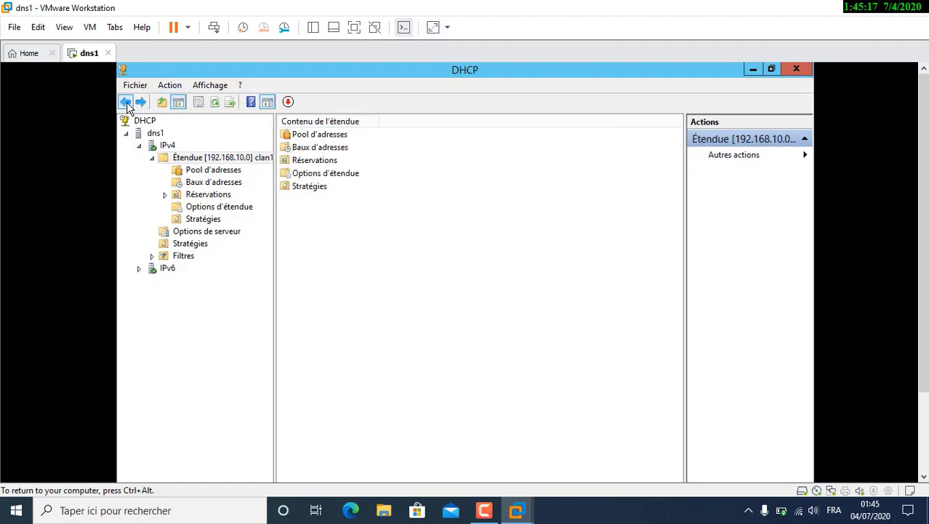
# Check which fields a new reservation in scope clan1 requires, closing the form without adding one
pyautogui.click(304, 161)
pyautogui.doubleClick(303, 159)
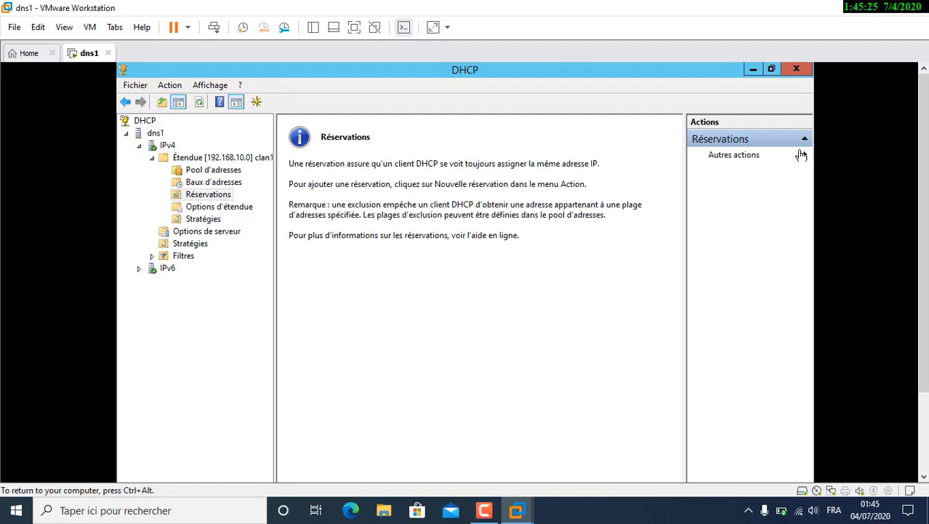
pyautogui.click(808, 158)
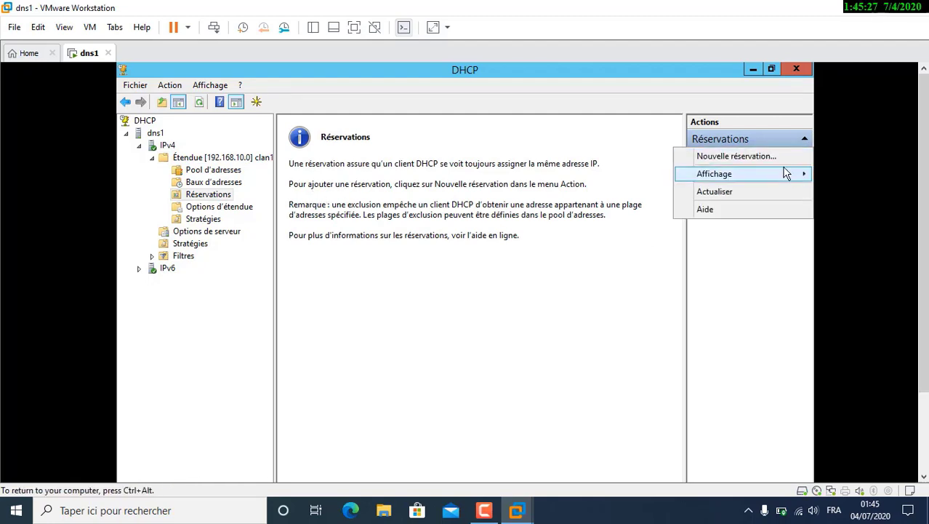
pyautogui.click(783, 159)
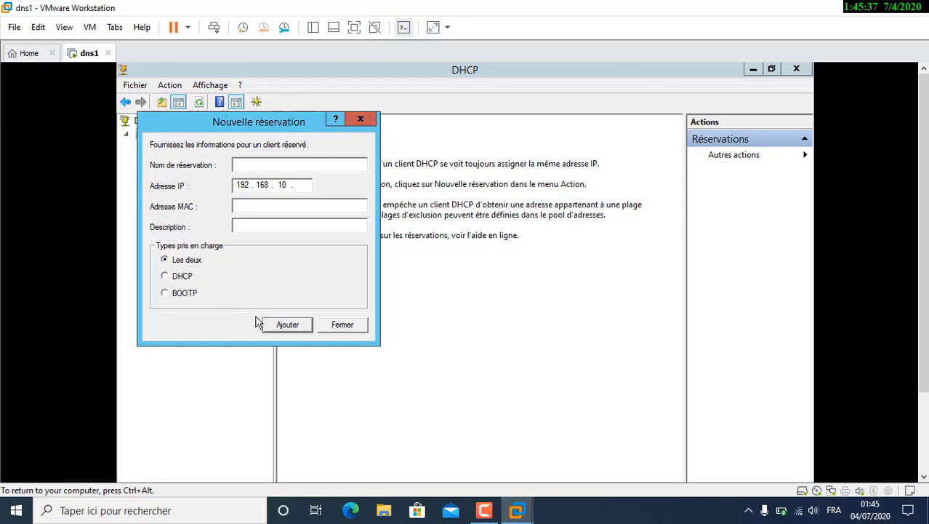
pyautogui.click(361, 119)
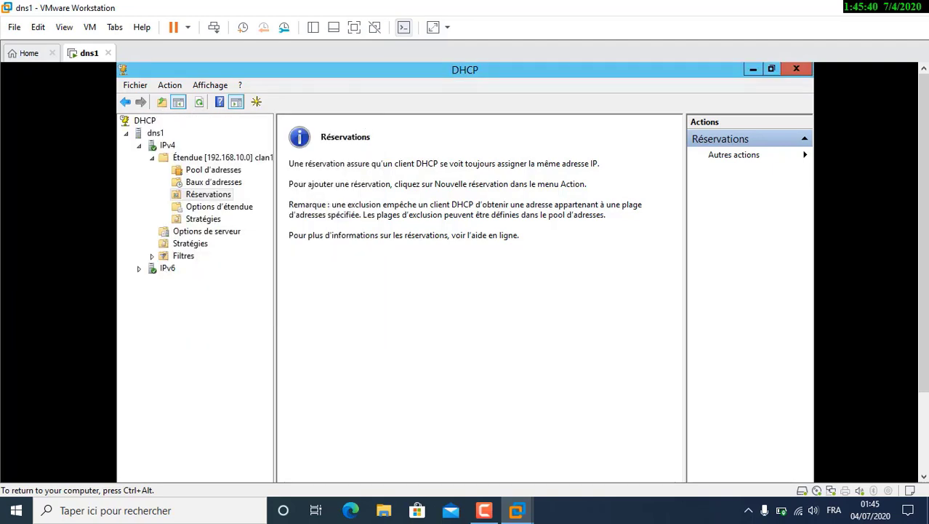
# Compare the clan1 scope options with the server options, check the scope's policies, and return to the scope's contents
pyautogui.click(191, 208)
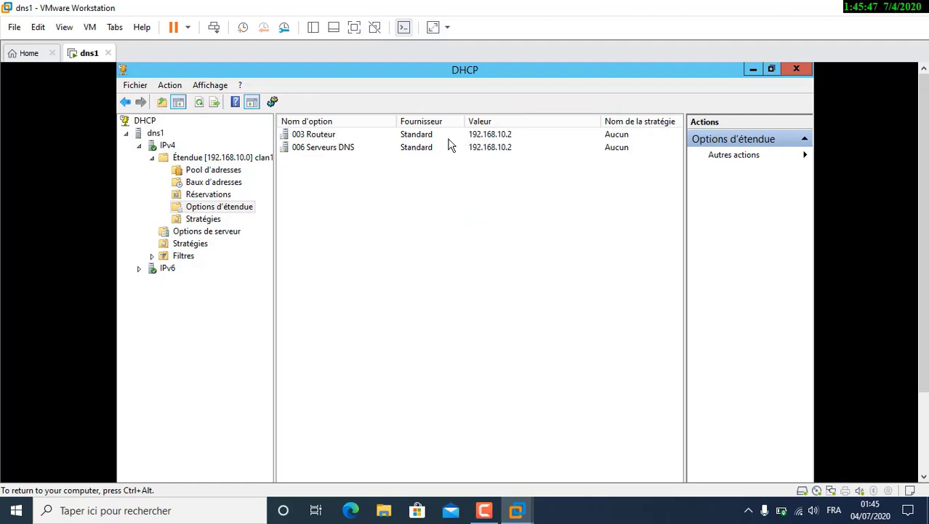
pyautogui.click(204, 231)
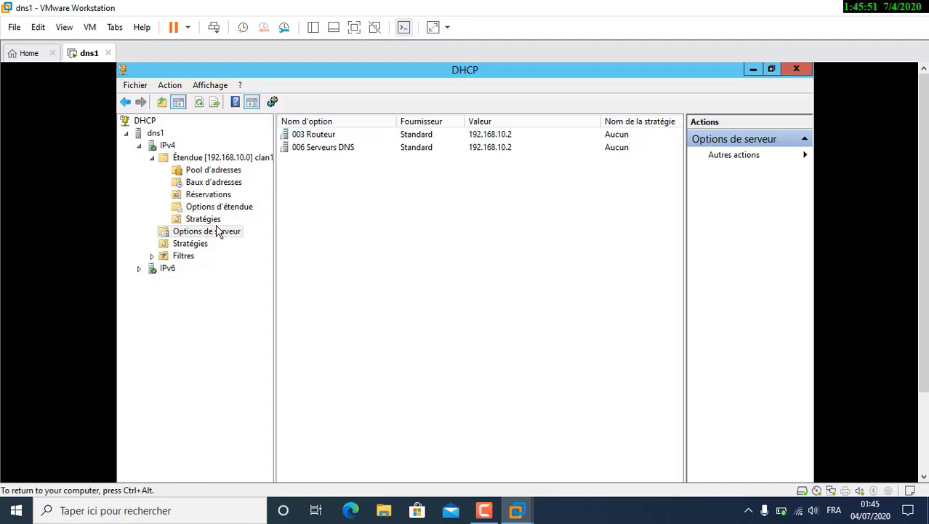
pyautogui.click(215, 219)
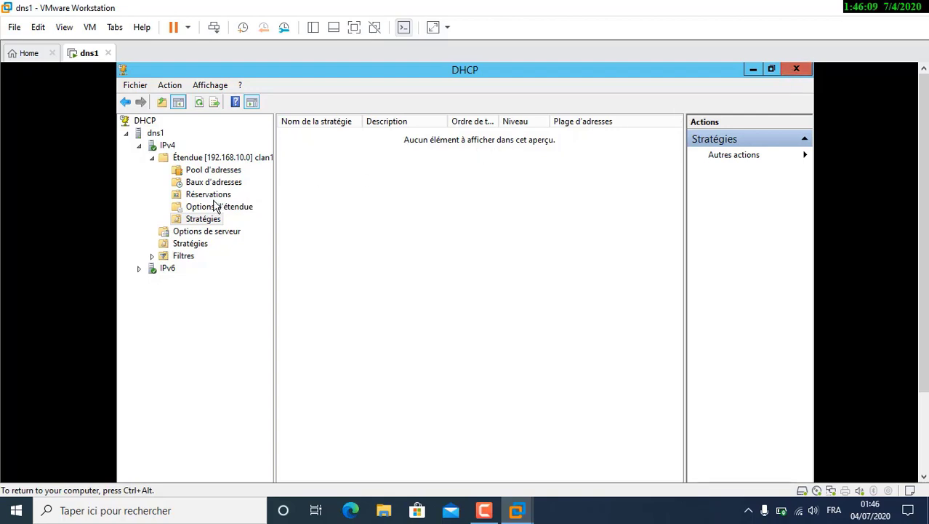
pyautogui.click(168, 159)
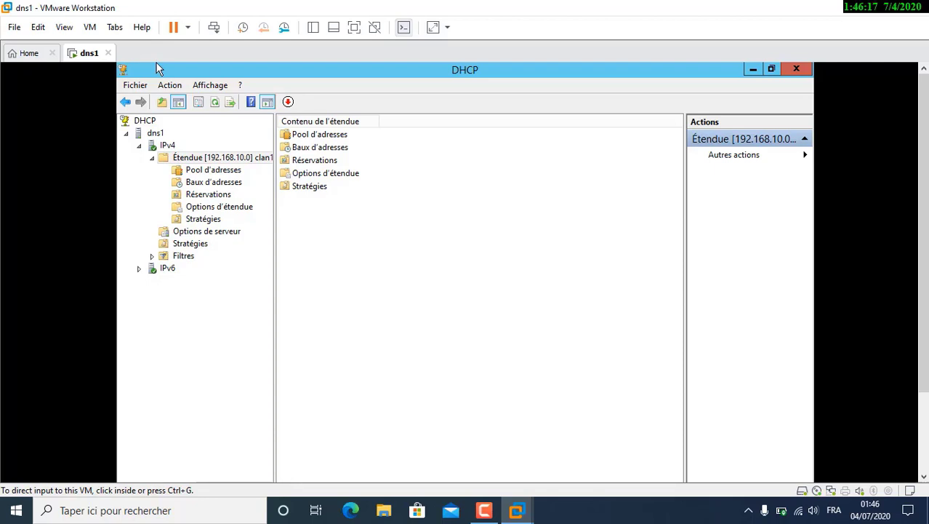
# Open the dns2 virtual machine from the VMware library, power it on, and hide the library
pyautogui.press('F9')
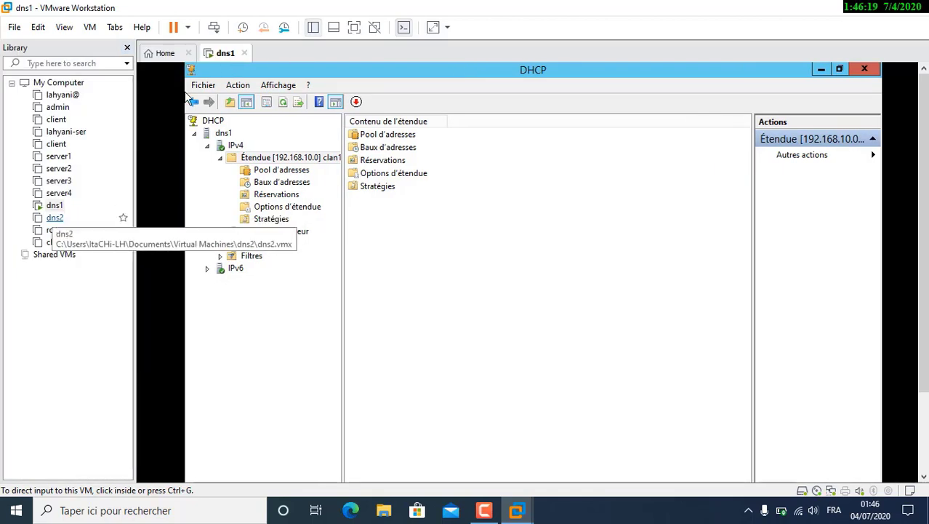
pyautogui.click(55, 218)
pyautogui.doubleClick(55, 217)
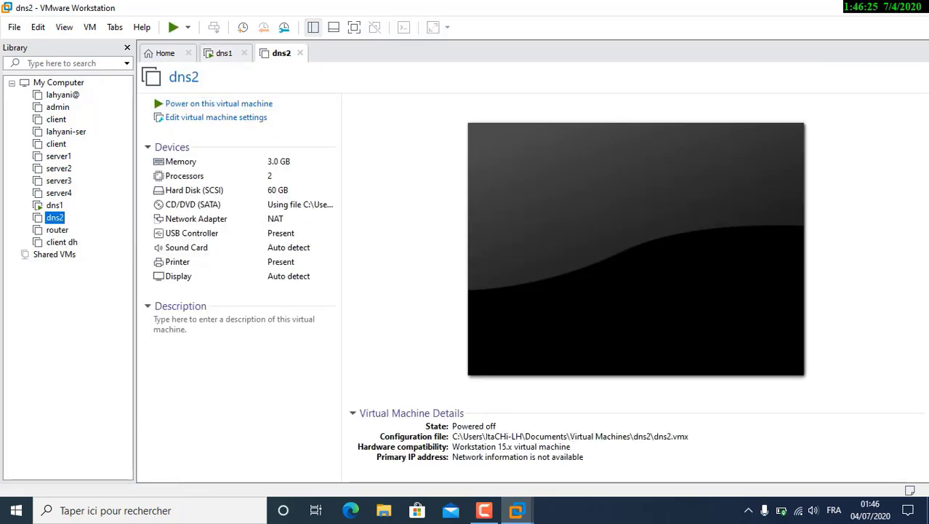
pyautogui.click(219, 103)
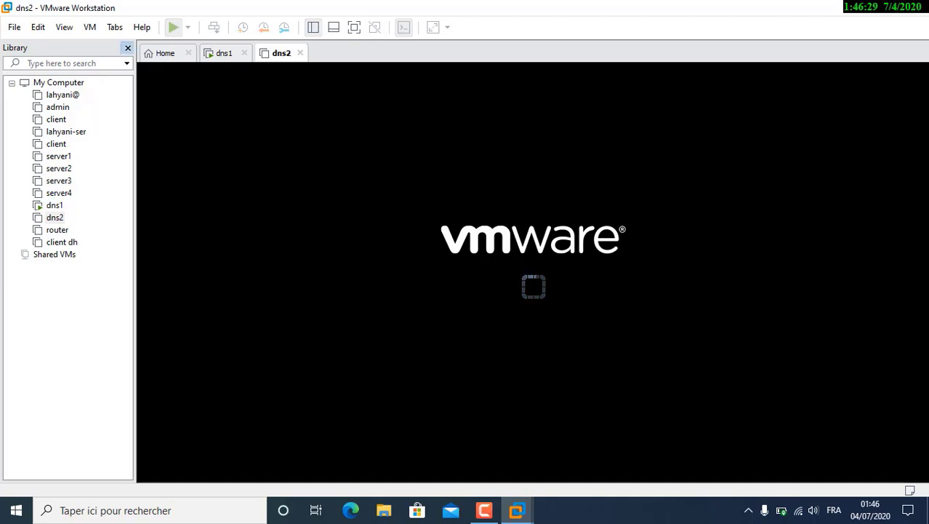
pyautogui.click(127, 47)
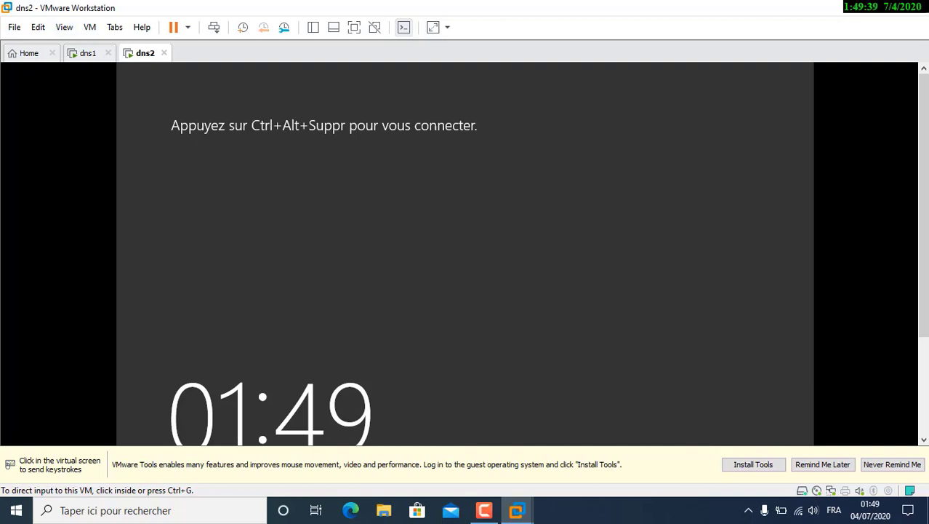
# Postpone the VMware Tools reminder and sign in to dns2 as Administrateur with the account password
pyautogui.click(823, 464)
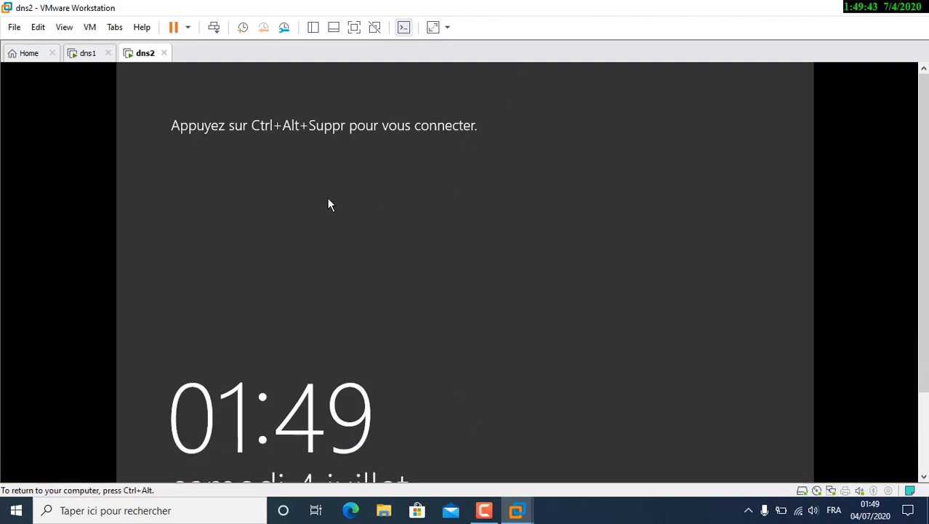
pyautogui.click(214, 27)
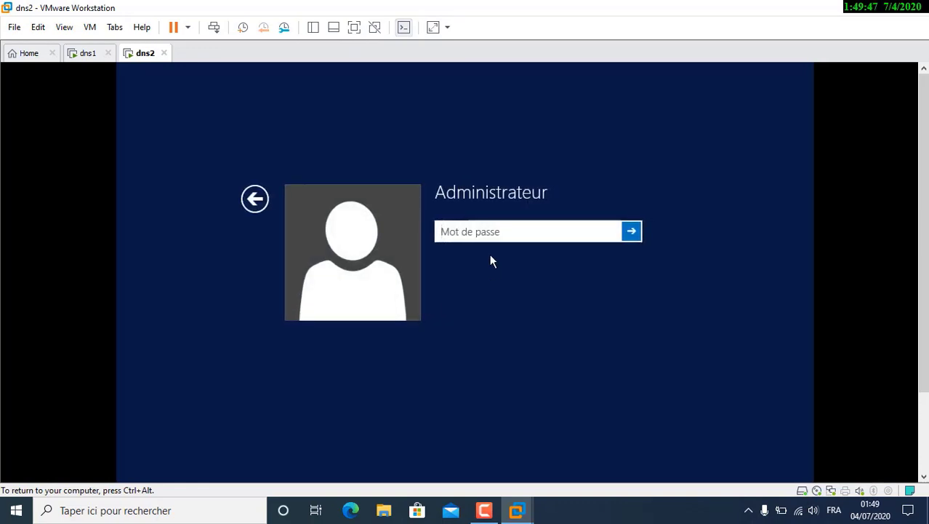
pyautogui.write('••••')
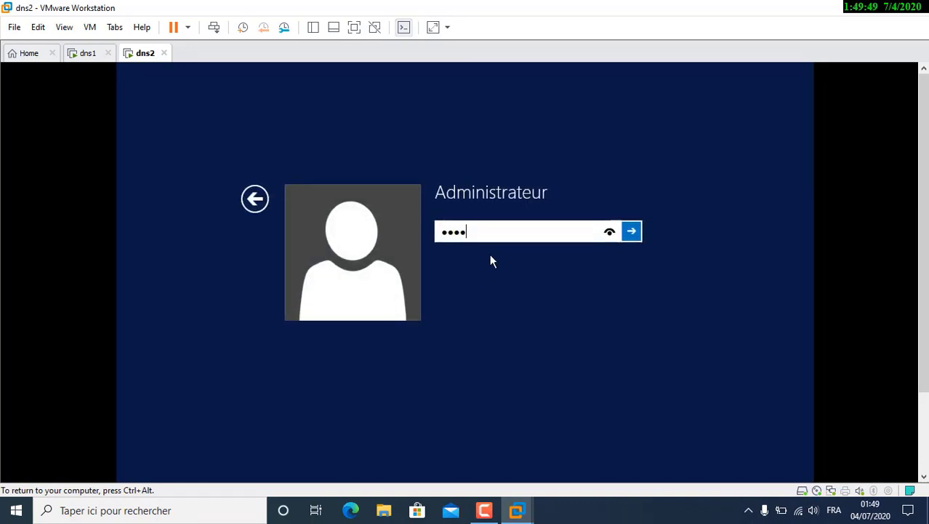
pyautogui.write('••')
pyautogui.press('Return')
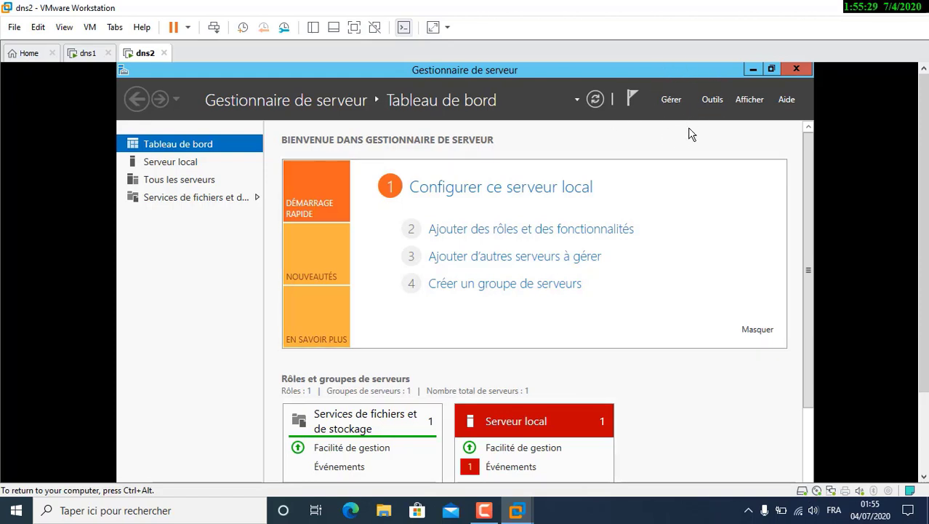
# Rename the local server's computer to dns2, keeping it in WORKGROUP, and restart it immediately to apply the change
pyautogui.click(572, 188)
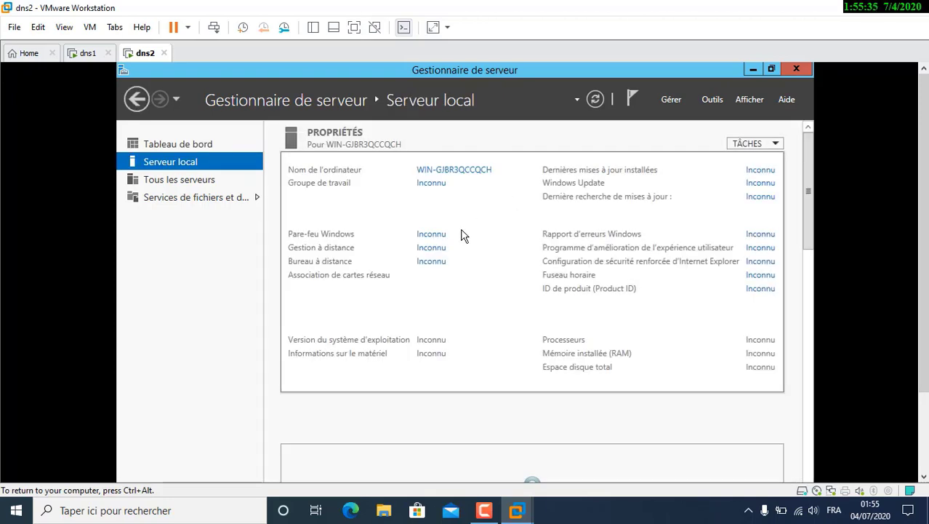
pyautogui.click(454, 171)
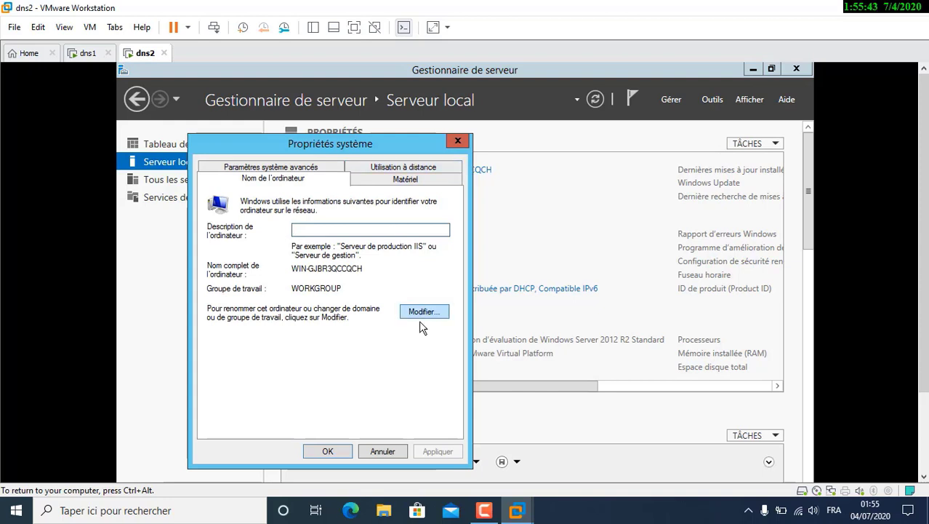
pyautogui.click(422, 311)
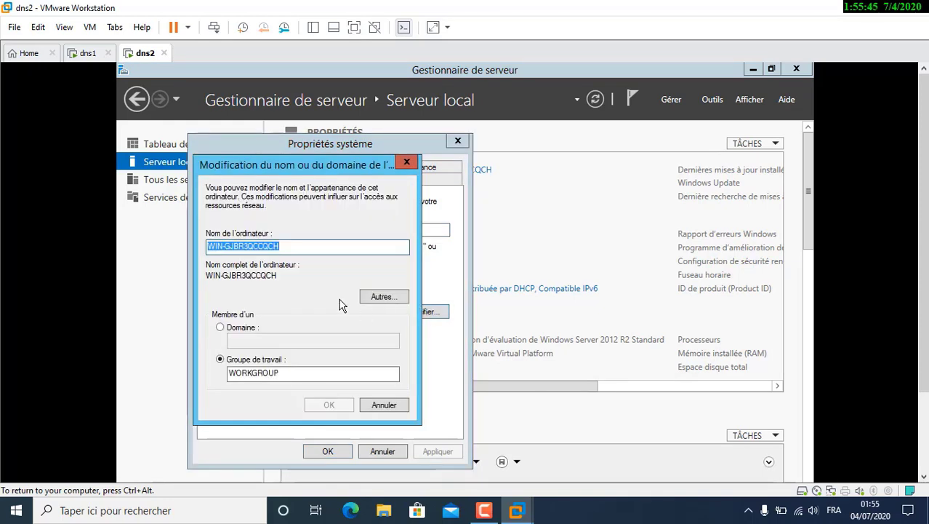
pyautogui.write('dns')
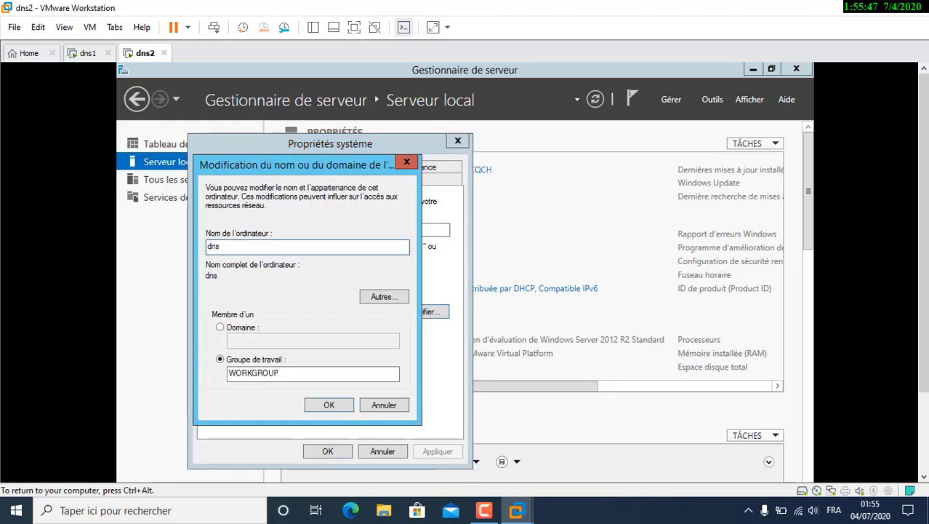
pyautogui.write('2')
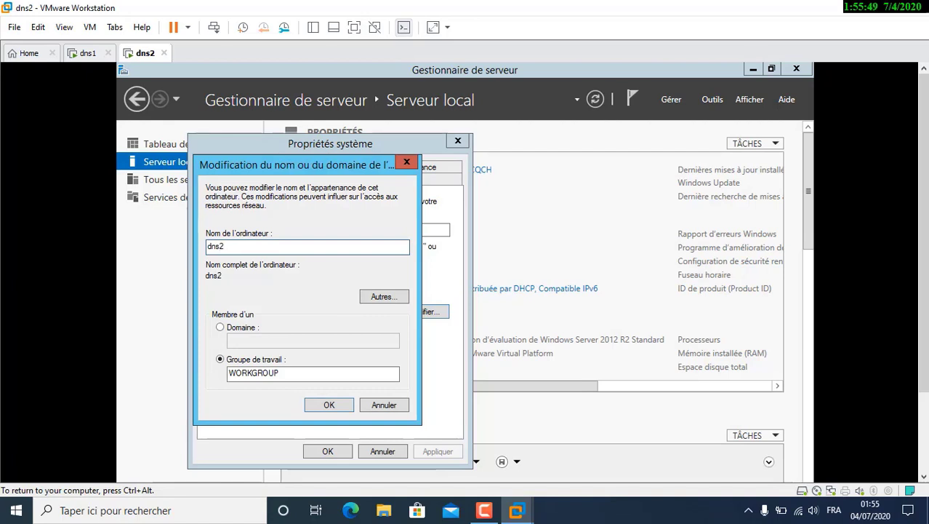
pyautogui.click(335, 406)
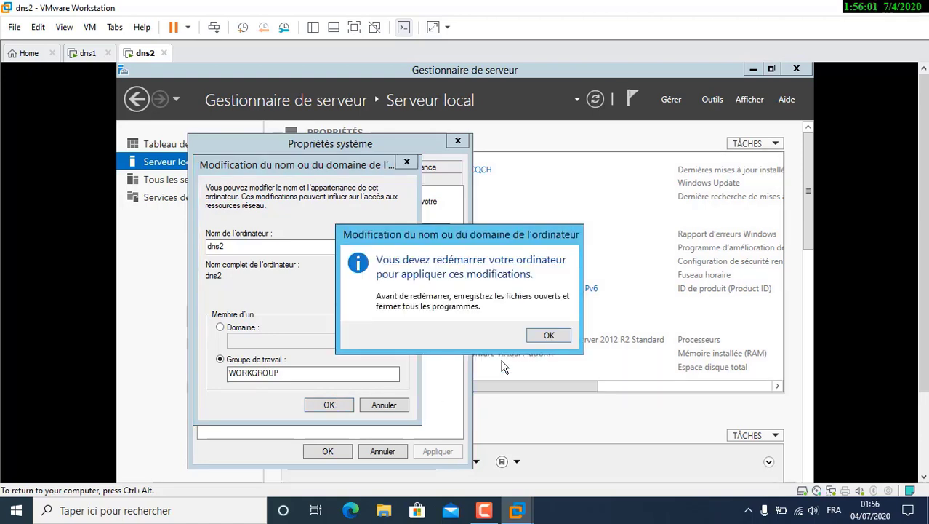
pyautogui.click(537, 341)
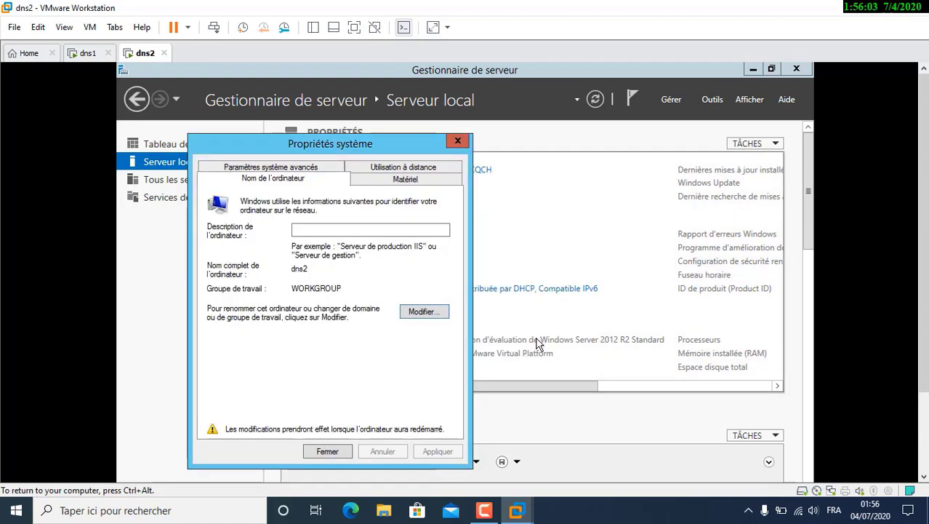
pyautogui.click(327, 452)
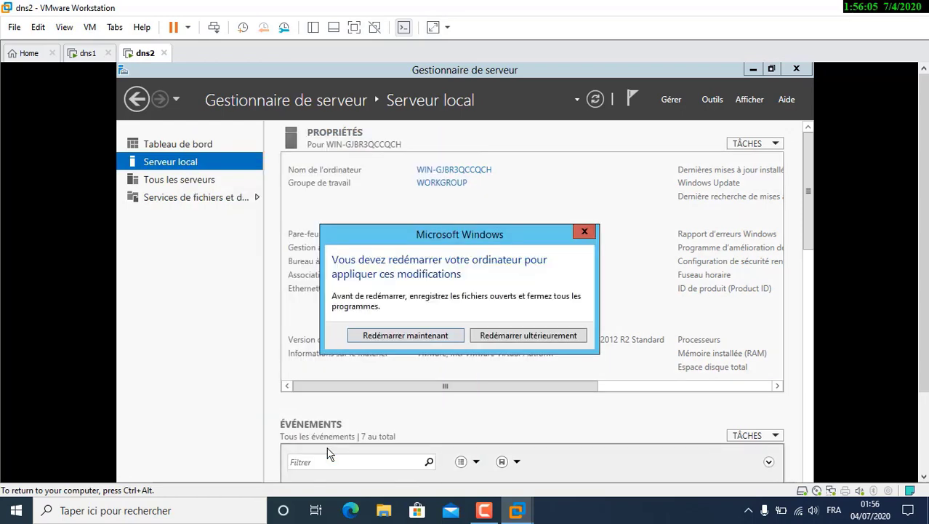
pyautogui.click(374, 335)
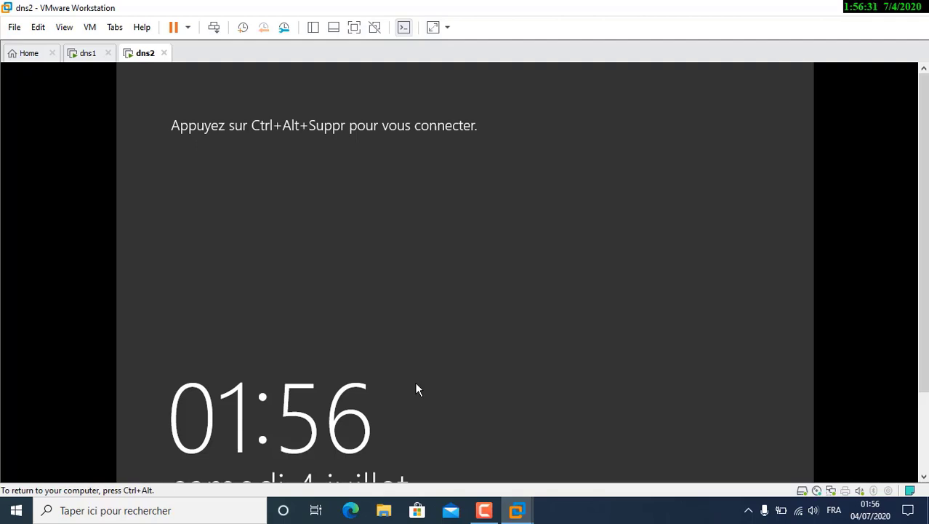
# Sign back in to the restarted dns2 machine as Administrateur by entering the account password
pyautogui.press('ctrl+alt+Insert')
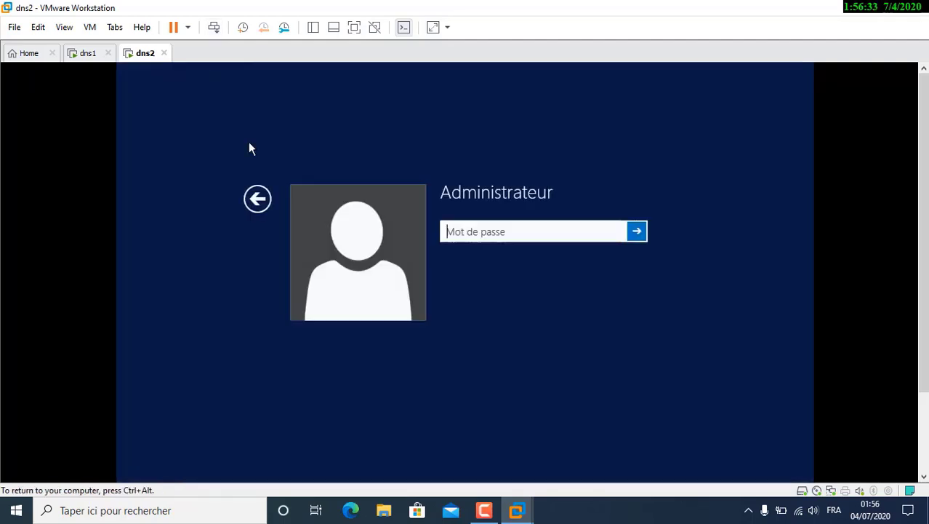
pyautogui.click(454, 240)
pyautogui.write('••••')
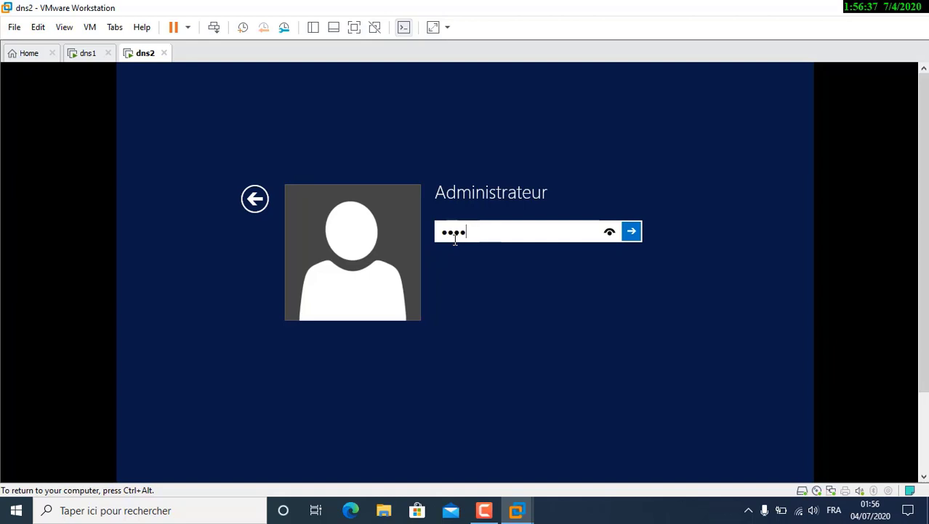
pyautogui.write('•••••')
pyautogui.press('Return')
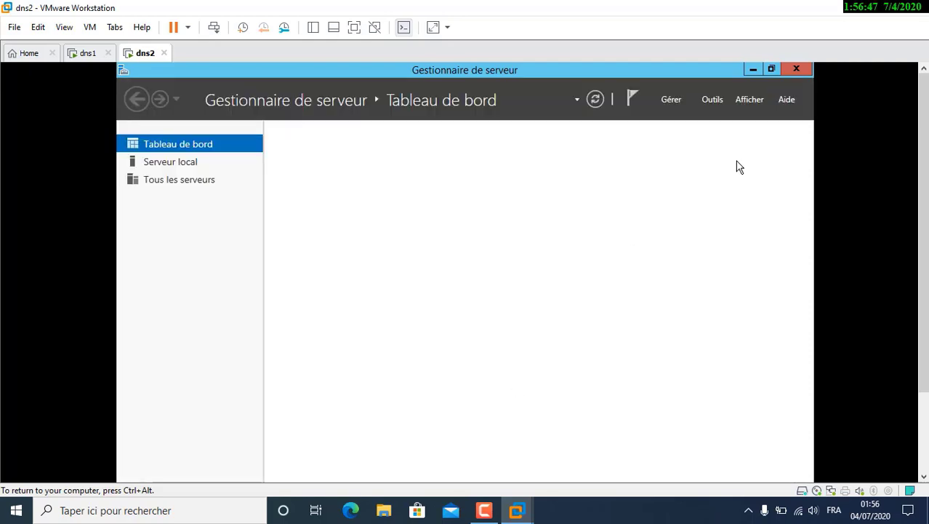
pyautogui.click(754, 71)
pyautogui.click(508, 411)
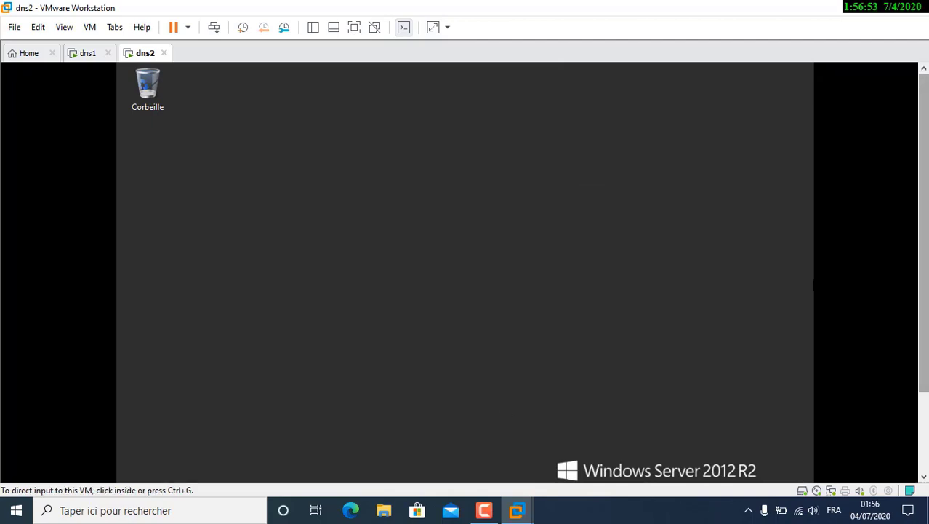
pyautogui.moveTo(924, 285); pyautogui.dragTo(924, 365)
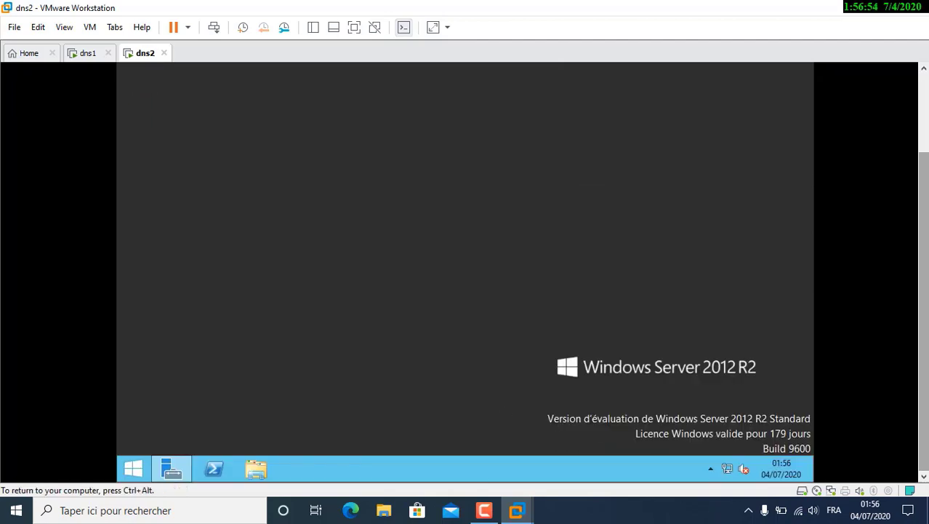
pyautogui.click(172, 469)
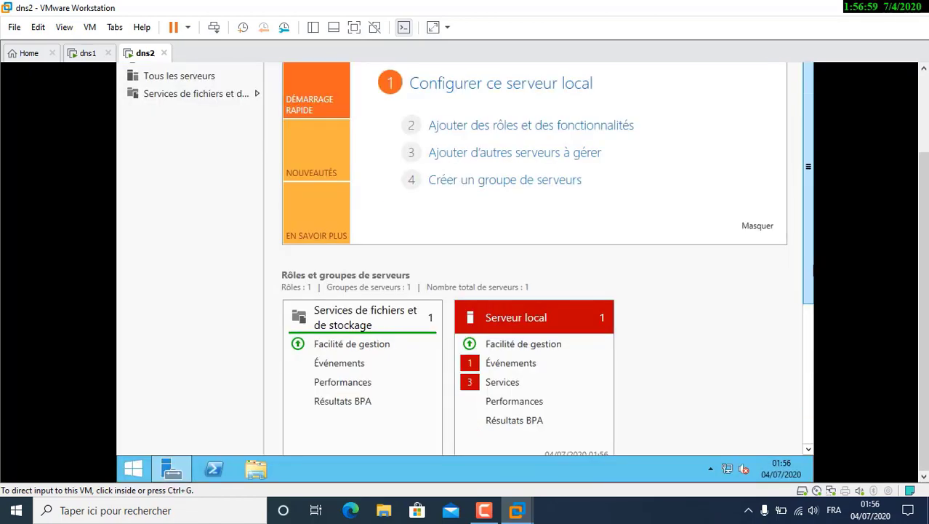
pyautogui.moveTo(924, 311); pyautogui.dragTo(924, 231)
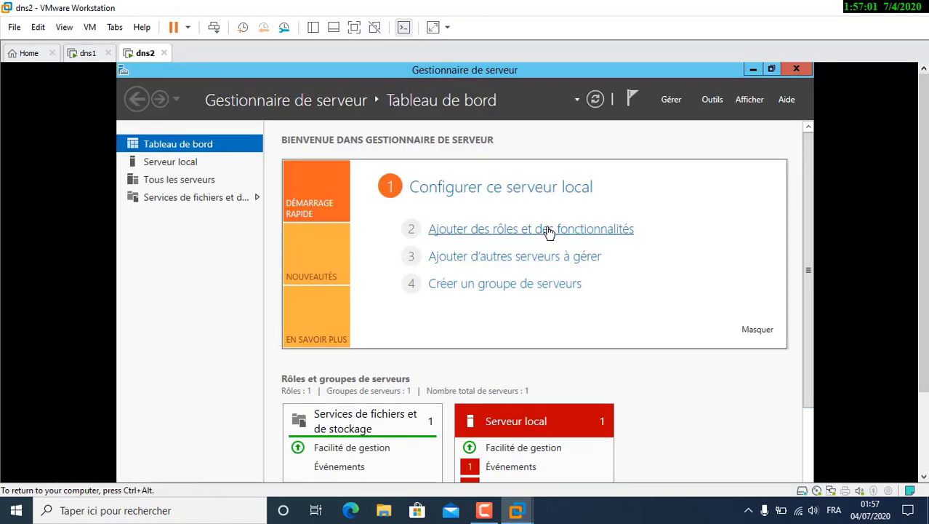
# Turn off Windows Firewall on dns2 for both private and public networks, and close the firewall window
pyautogui.click(561, 188)
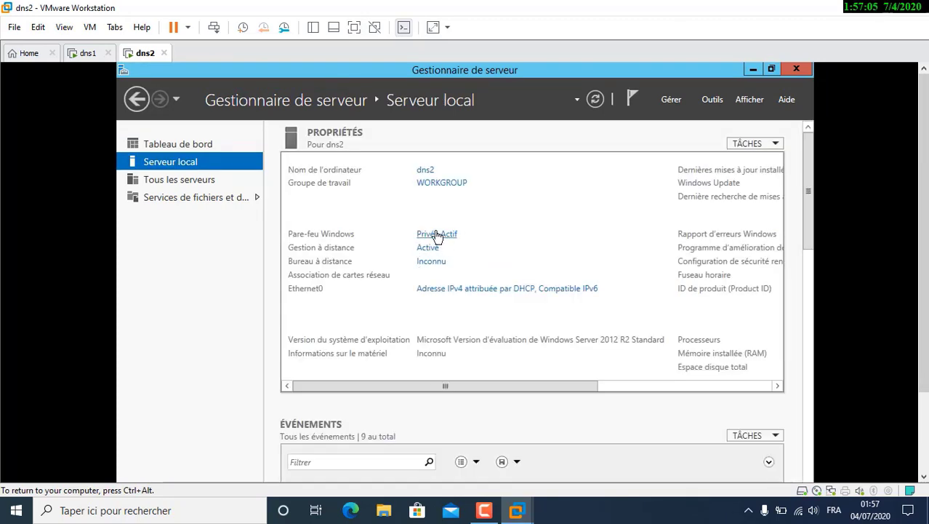
pyautogui.click(435, 237)
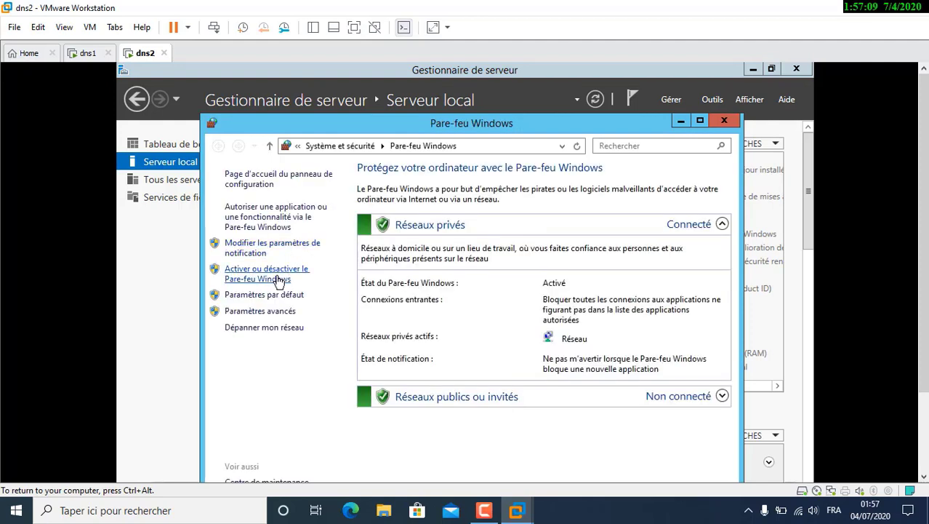
pyautogui.click(283, 277)
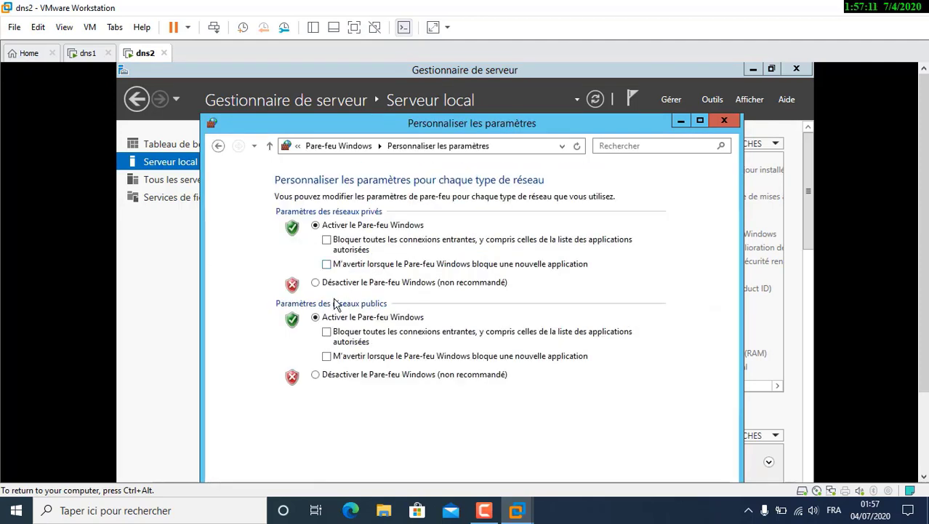
pyautogui.click(325, 284)
pyautogui.click(318, 374)
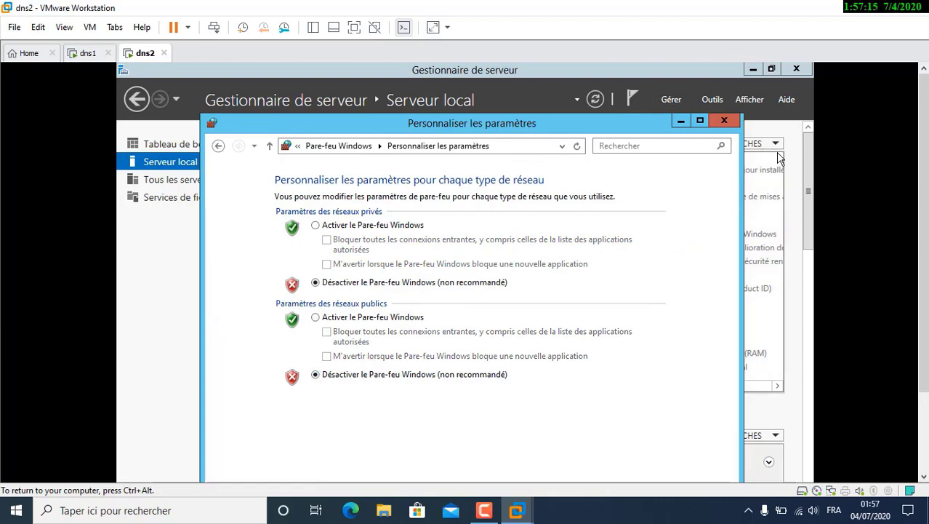
pyautogui.scroll(-3, 924, 218)
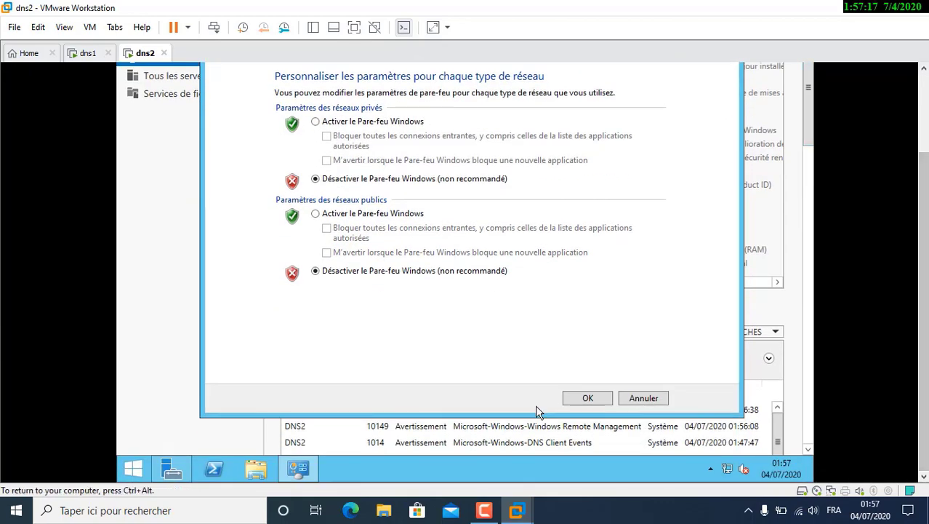
pyautogui.click(585, 399)
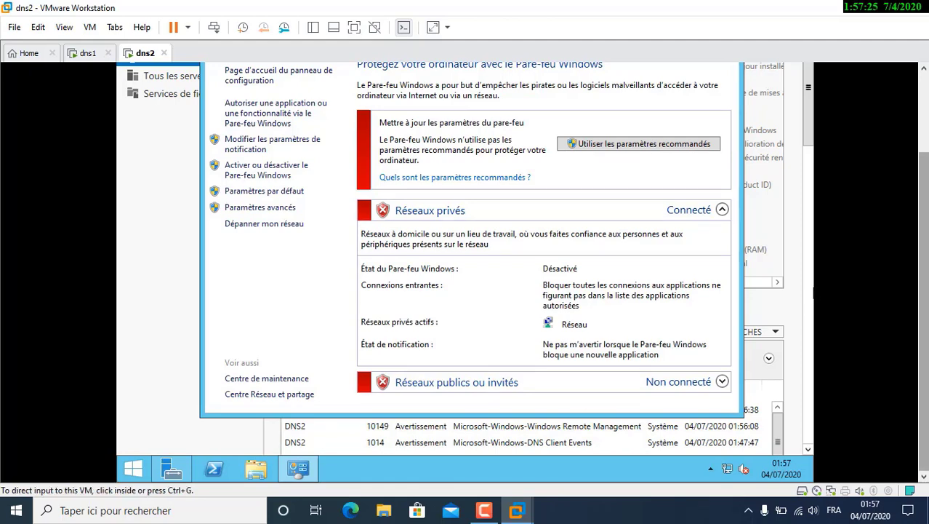
pyautogui.scroll(2, 923, 291)
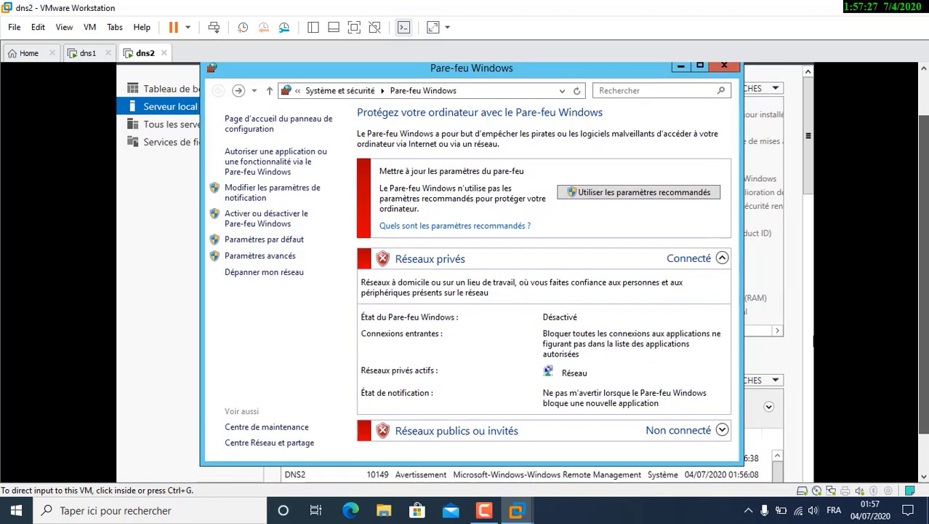
pyautogui.click(724, 94)
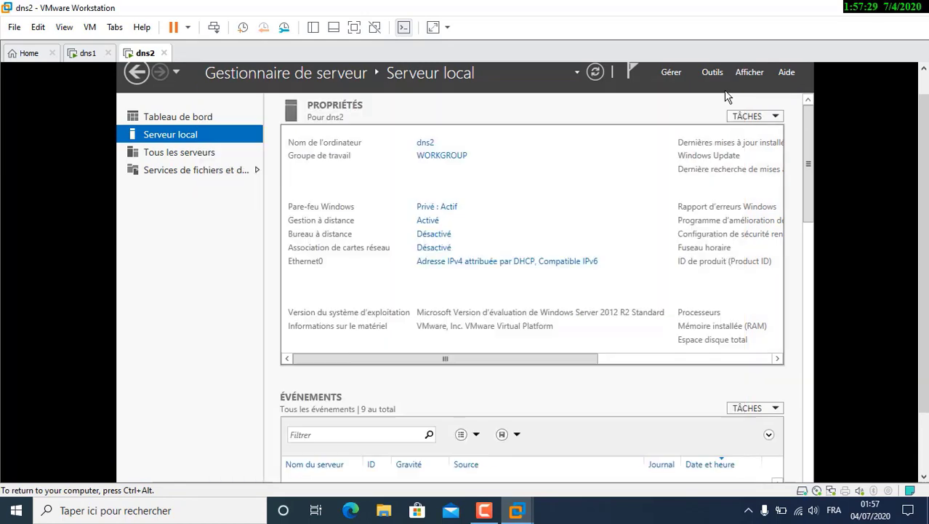
# Disable Internet Protocol version 6 (TCP/IPv6) in the properties of dns2's Ethernet0 connection
pyautogui.click(509, 261)
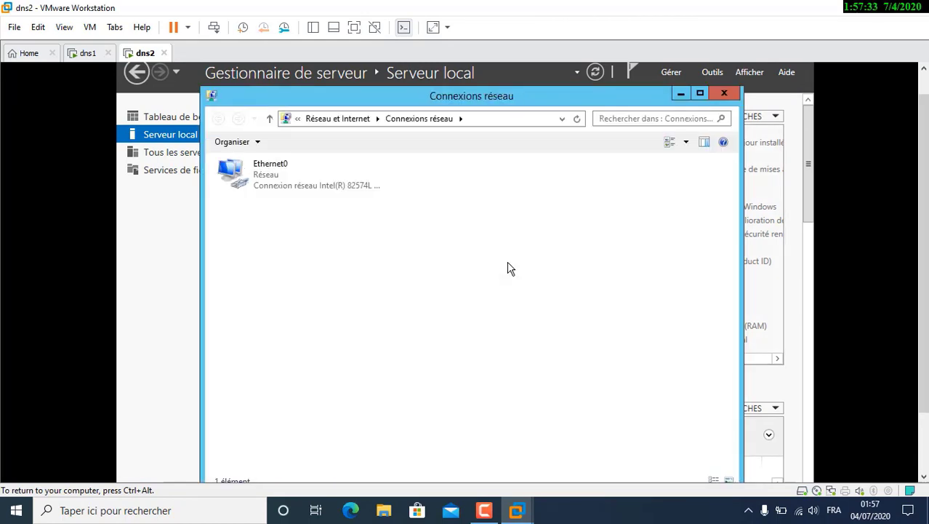
pyautogui.click(277, 189)
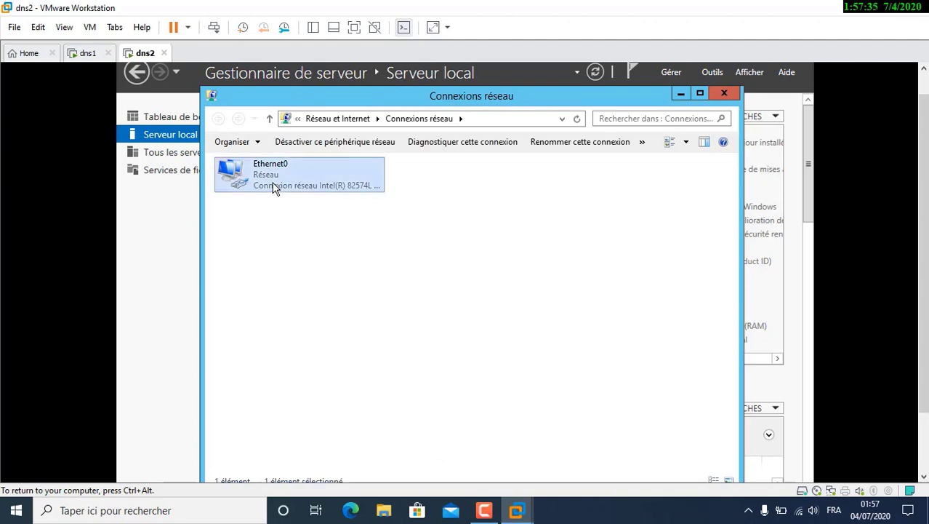
pyautogui.rightClick(276, 188)
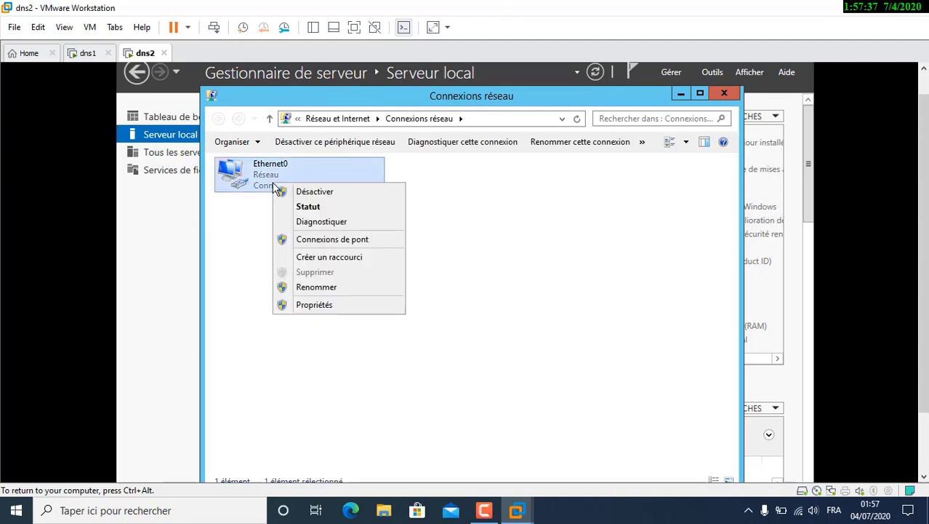
pyautogui.click(328, 305)
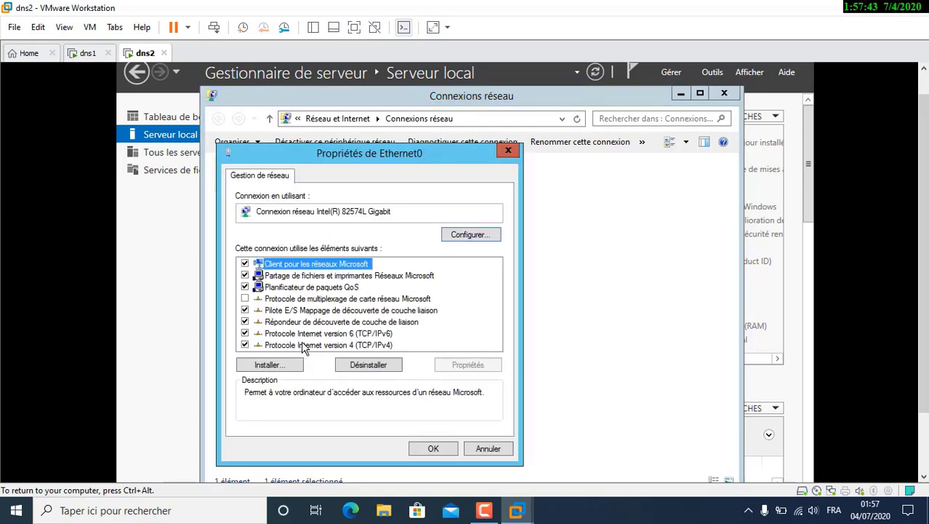
pyautogui.click(245, 334)
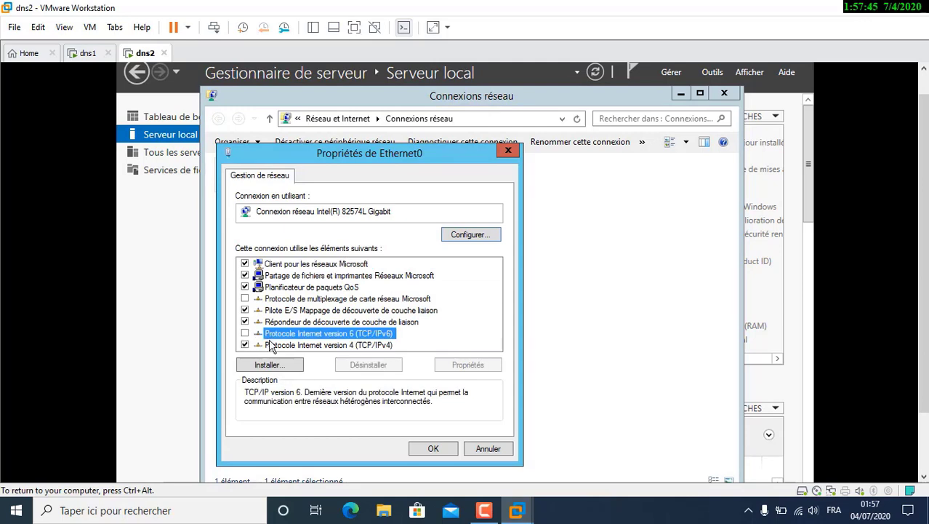
# Set Ethernet0's TCP/IPv4 to obtain the IP address and DNS server addresses automatically, apply the properties, and close the network connections
pyautogui.doubleClick(274, 346)
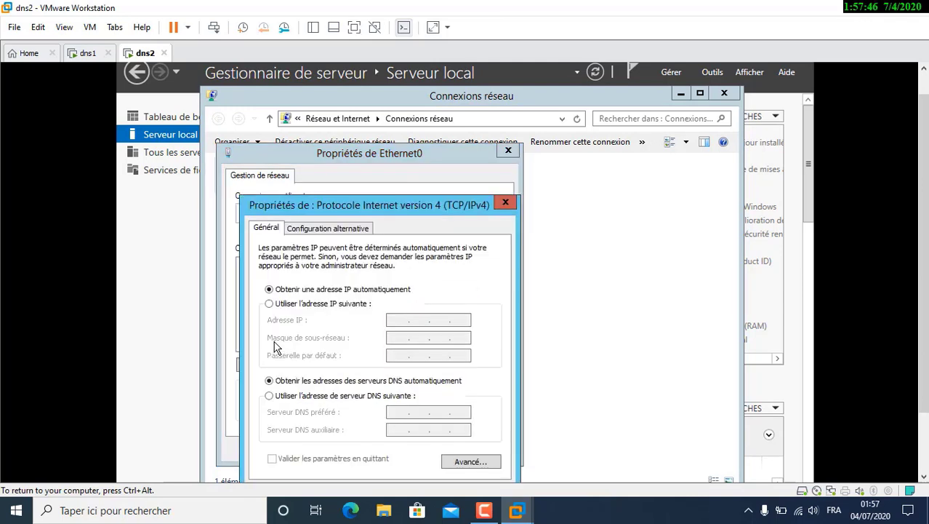
pyautogui.click(270, 304)
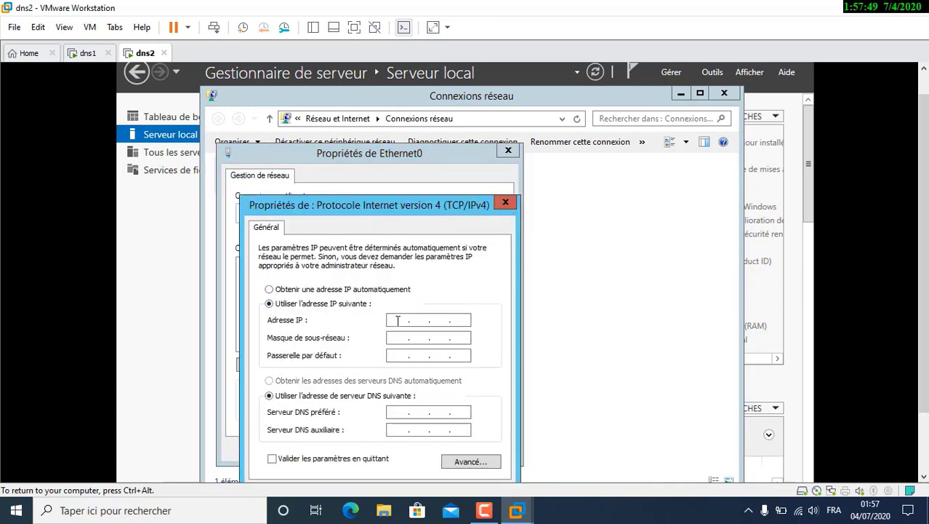
pyautogui.click(269, 289)
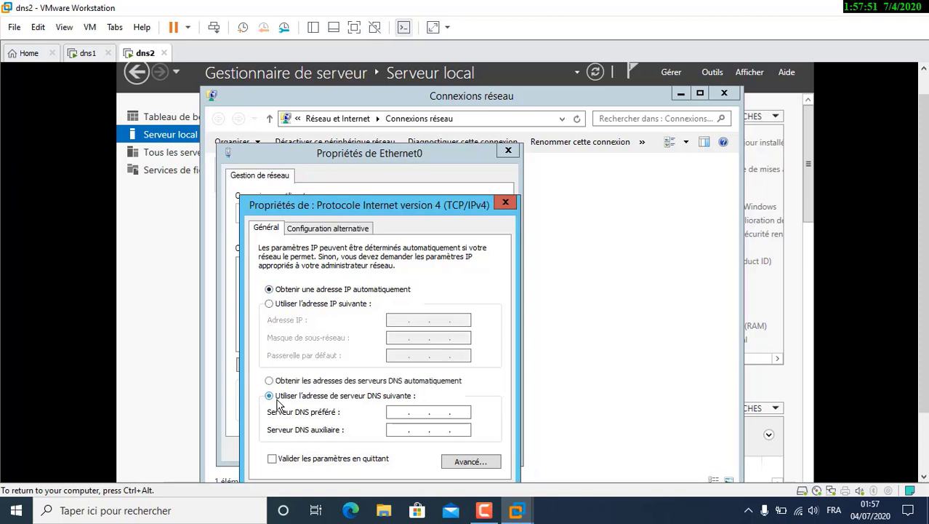
pyautogui.click(269, 380)
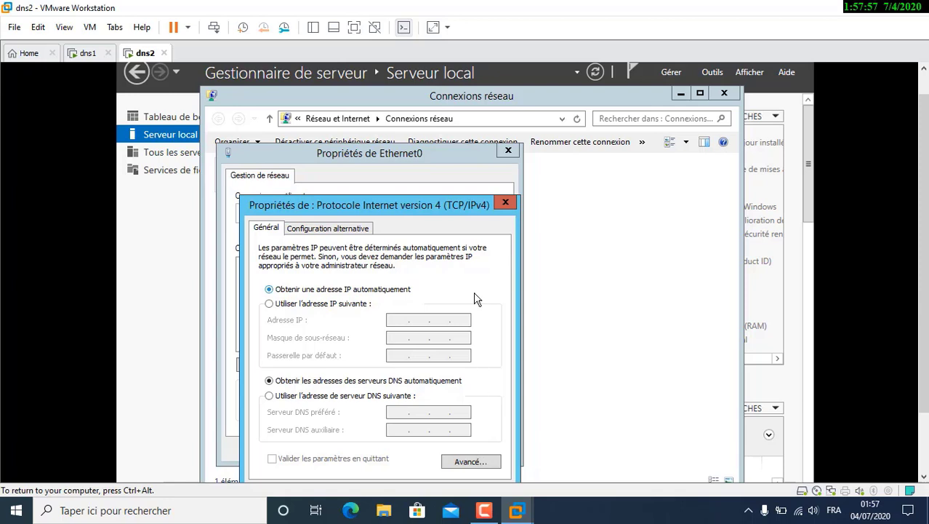
pyautogui.moveTo(472, 206); pyautogui.dragTo(465, 178)
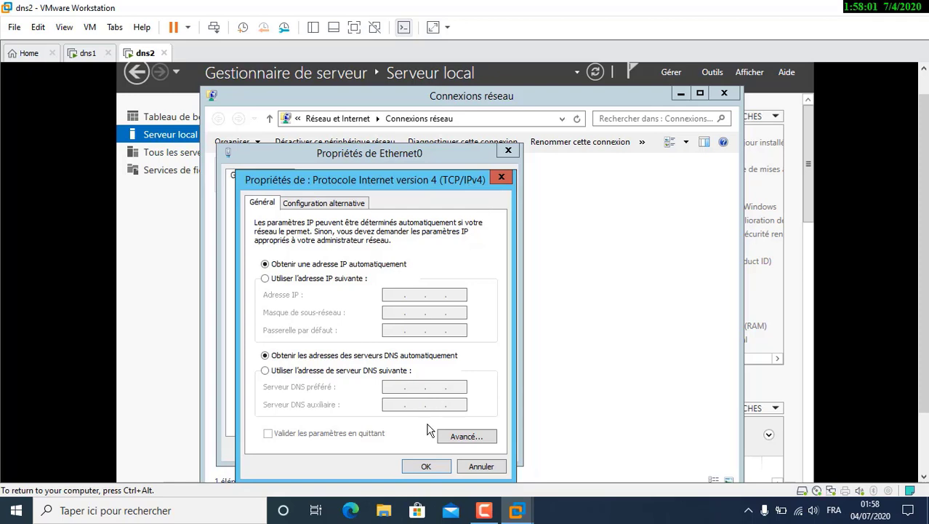
pyautogui.click(428, 466)
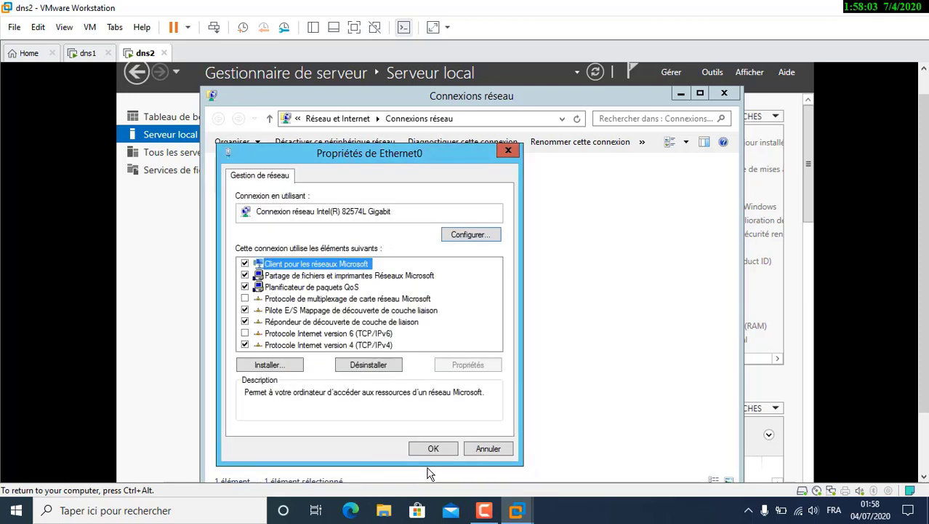
pyautogui.click(430, 448)
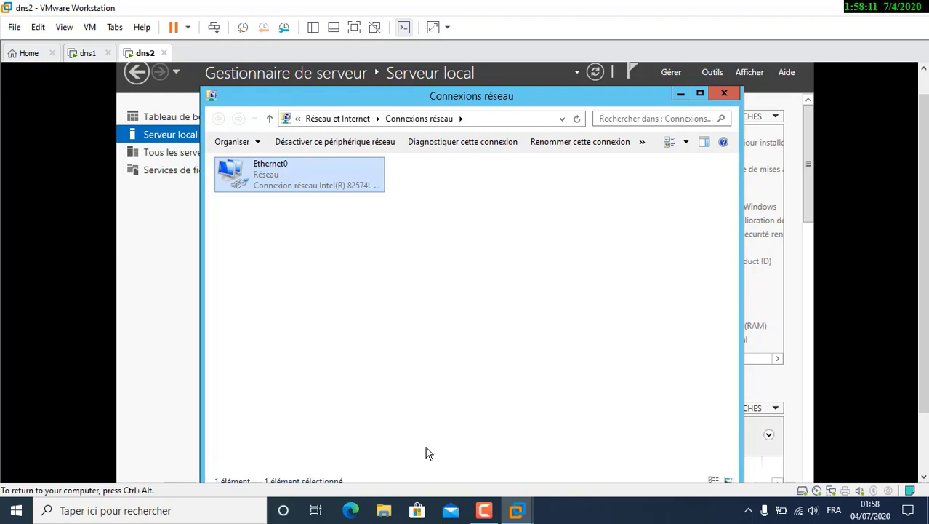
pyautogui.click(724, 95)
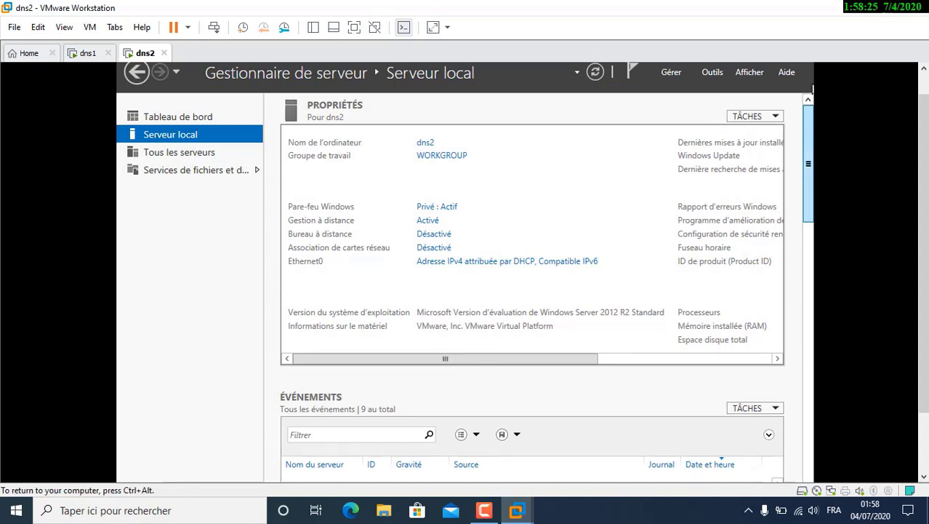
# Open a command prompt on dns2 by running cmd
pyautogui.hotkey('ctrl', 'alt')
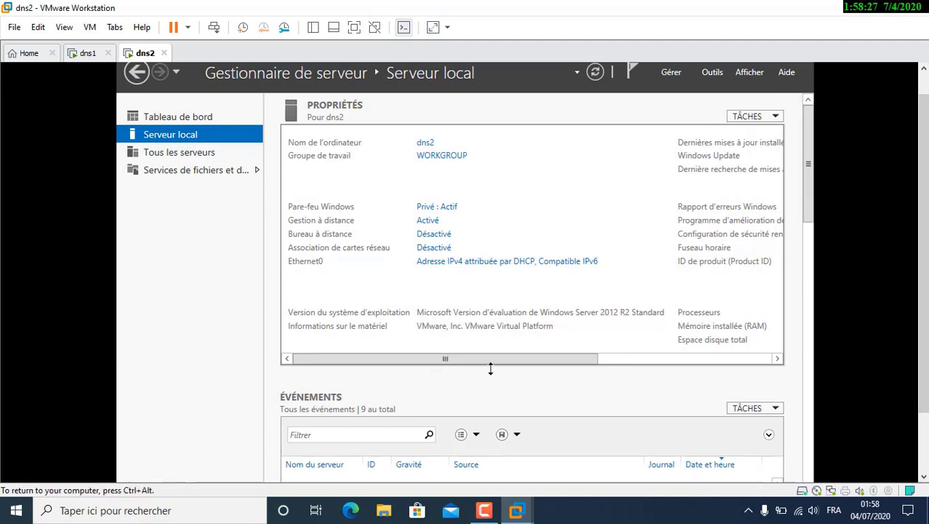
pyautogui.scroll(-2, 479, 437)
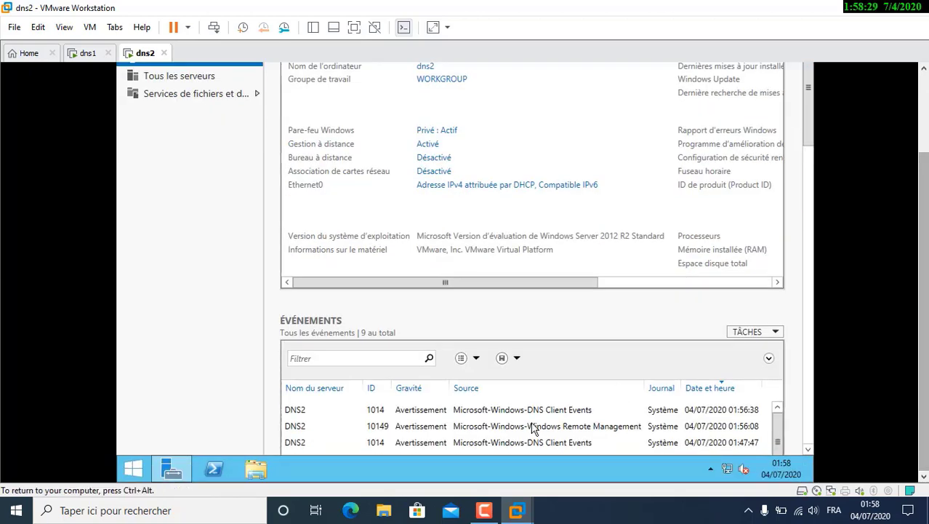
pyautogui.press('super+r')
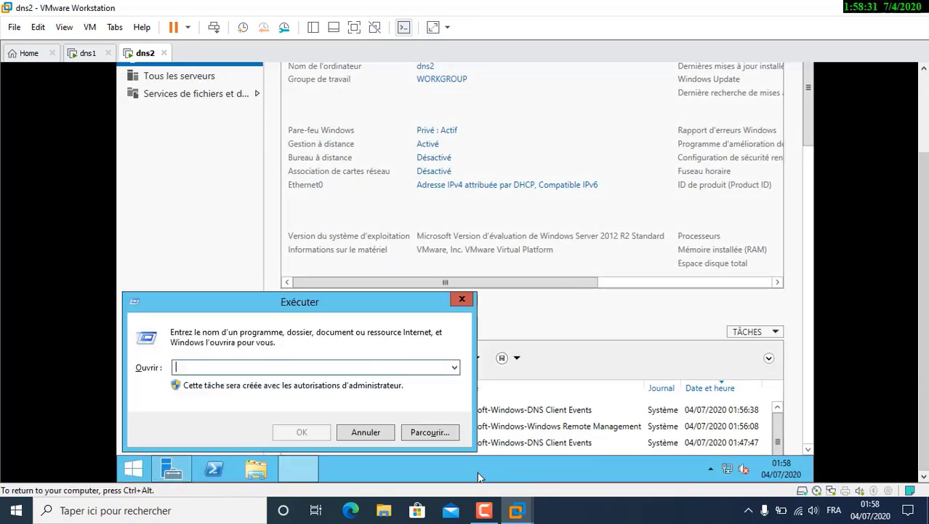
pyautogui.write('cmd')
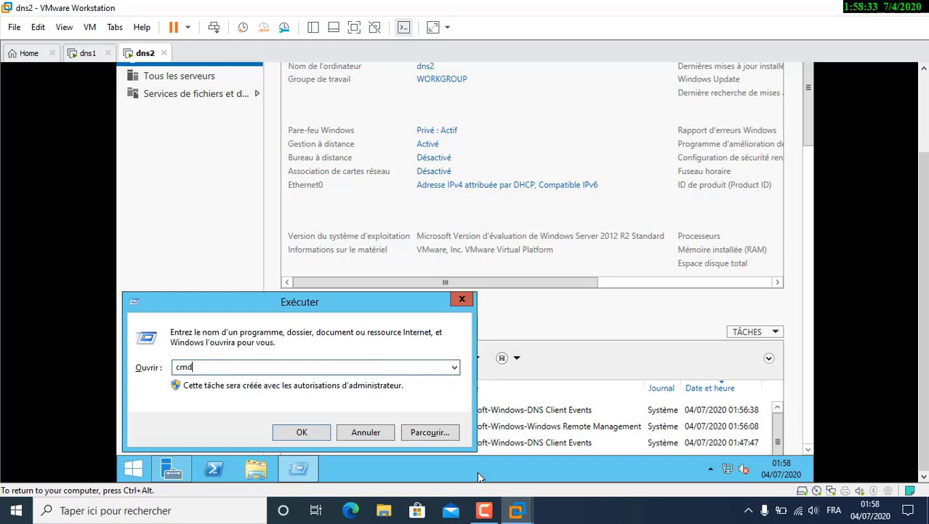
pyautogui.press('Return')
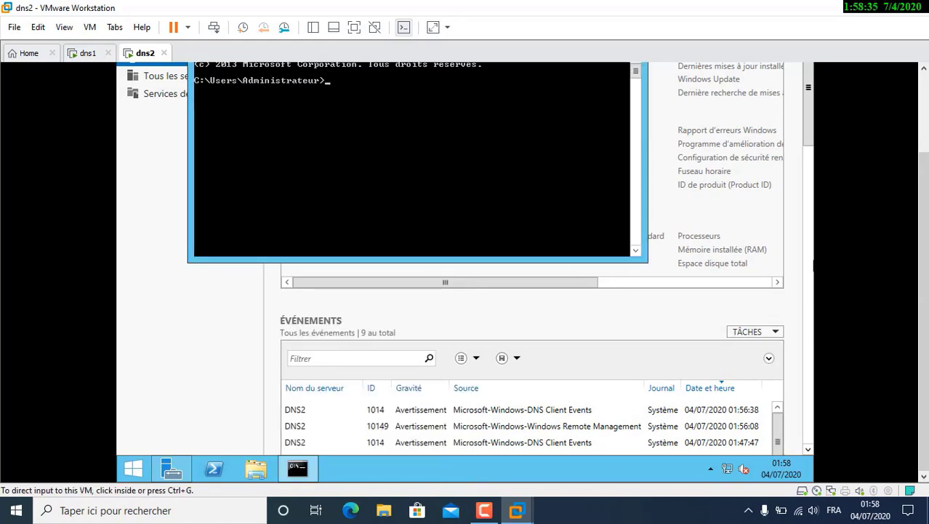
# Show dns2's full IP configuration with ipconfig /all
pyautogui.moveTo(924, 232); pyautogui.dragTo(924, 149)
pyautogui.click(468, 349)
pyautogui.write('i')
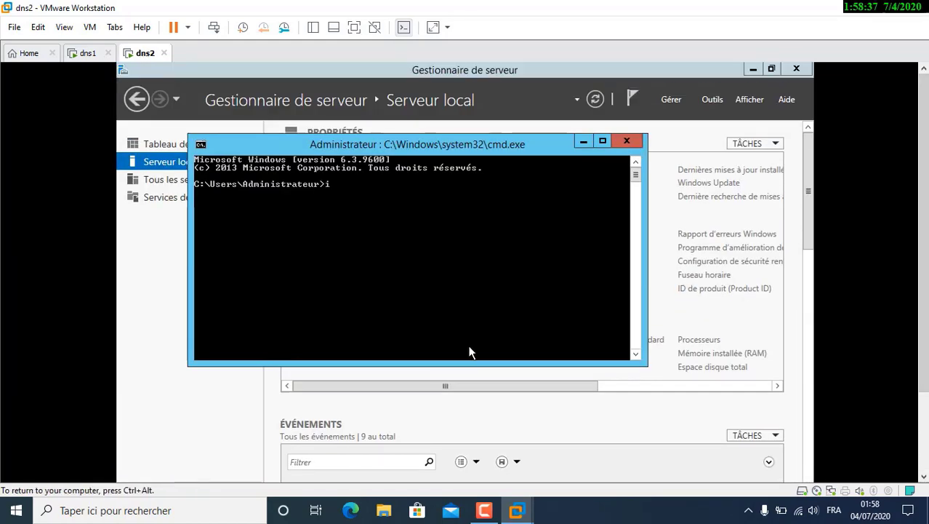
pyautogui.write('pconfig /all')
pyautogui.press('Return')
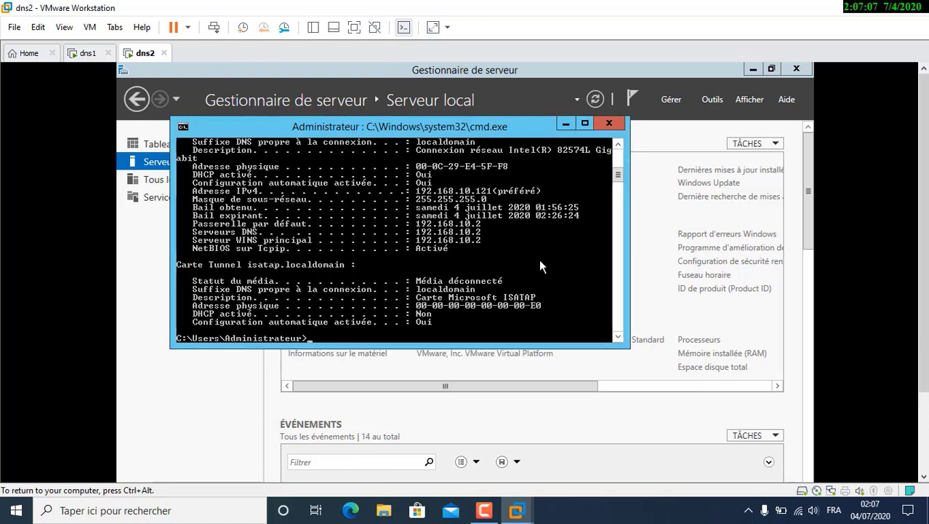
# Release dns2's current DHCP lease with ipconfig /release
pyautogui.write('ipconfig /r')
pyautogui.press('Tab')
pyautogui.press('BackSpace')
pyautogui.press('BackSpace')
pyautogui.press('BackSpace')
pyautogui.press('BackSpace')
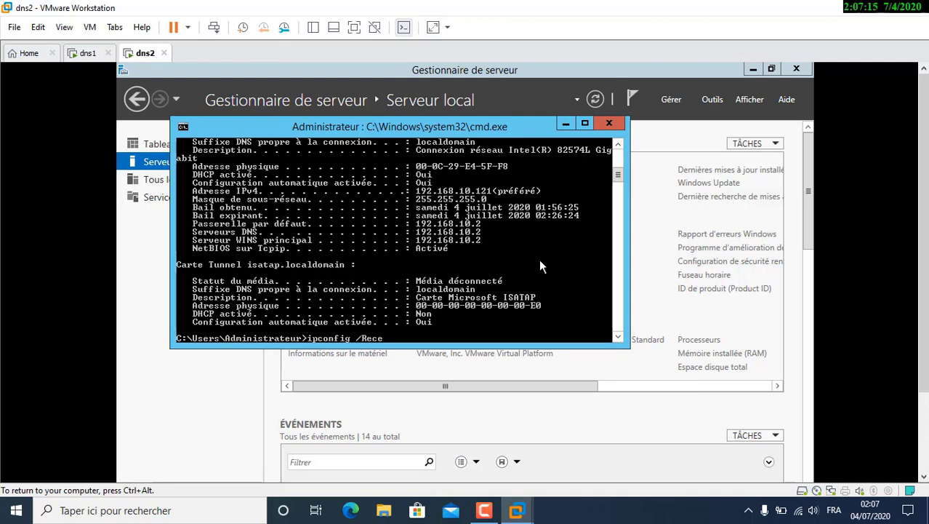
pyautogui.press('BackSpace')
pyautogui.write('rene')
pyautogui.press('BackSpace')
pyautogui.press('BackSpace')
pyautogui.write('release')
pyautogui.press('Return')
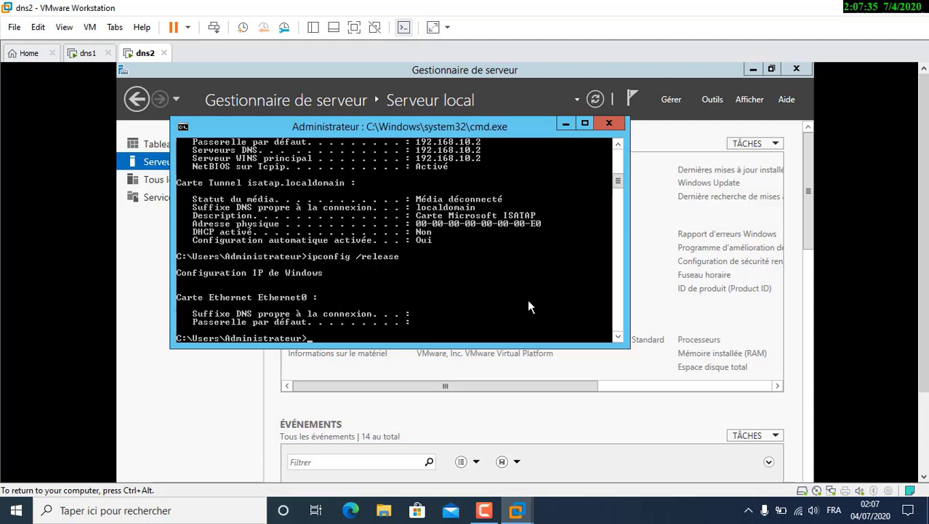
# Request a new DHCP lease for dns2 with ipconfig /renew, minimizing the on-screen keyboard before running it
pyautogui.press('Up')
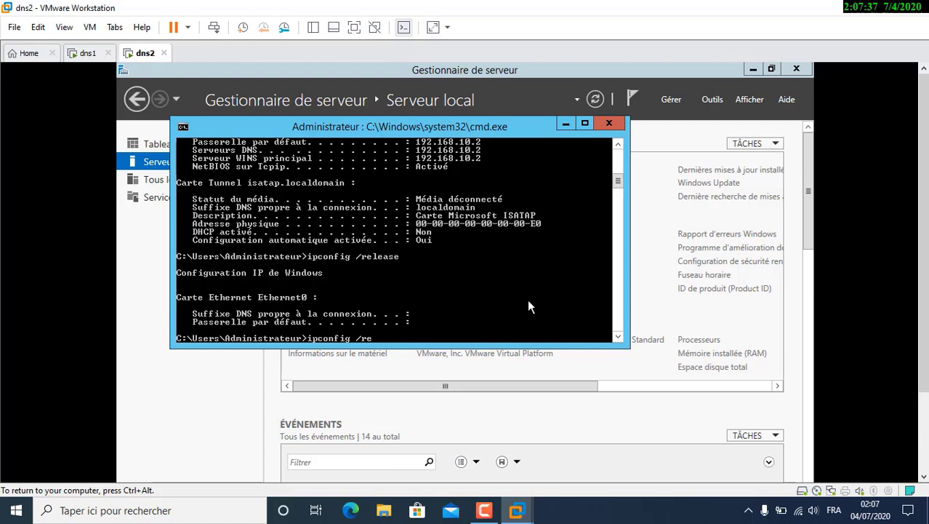
pyautogui.write('e')
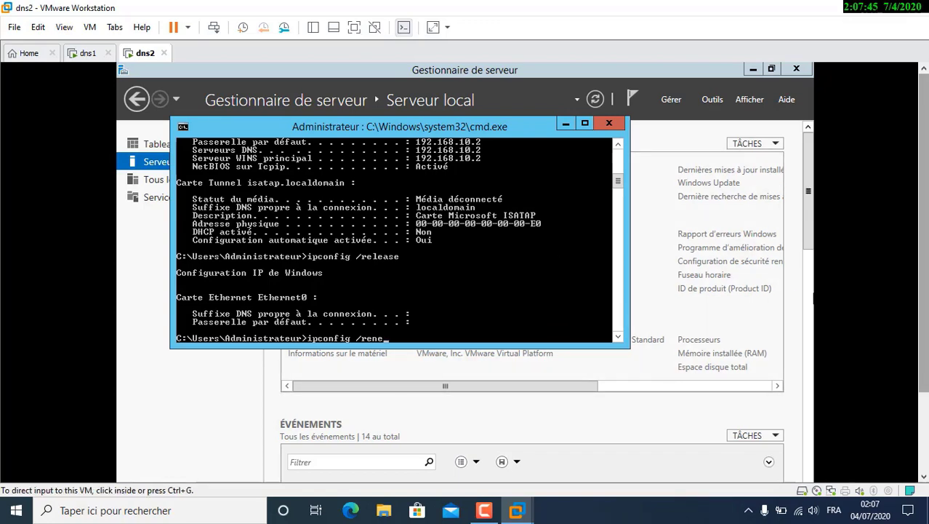
pyautogui.moveTo(924, 298); pyautogui.dragTo(923, 392)
pyautogui.moveTo(812, 457)
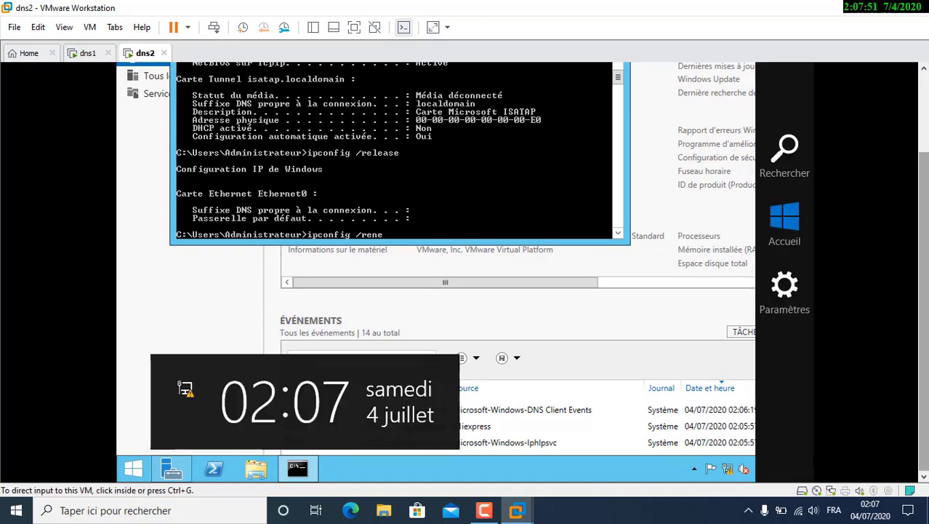
pyautogui.moveTo(924, 371); pyautogui.dragTo(924, 291)
pyautogui.click(436, 285)
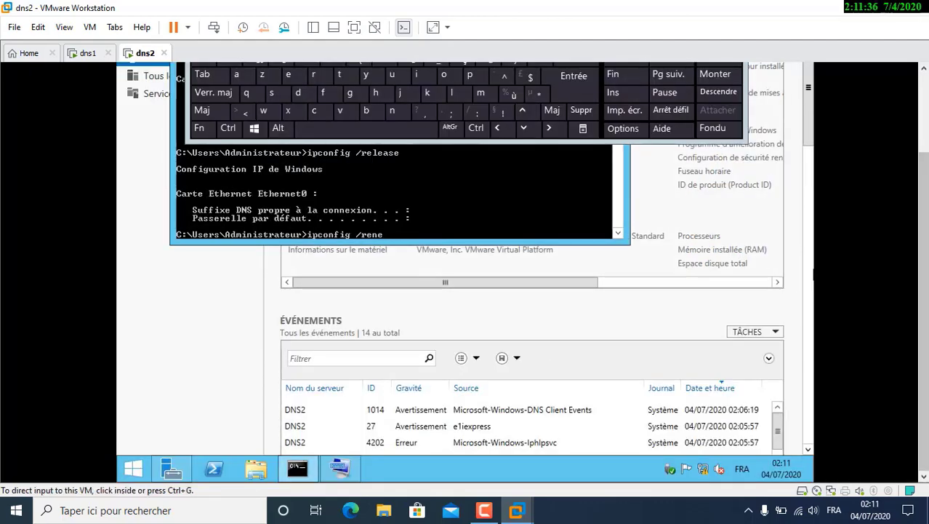
pyautogui.moveTo(924, 287); pyautogui.dragTo(924, 238)
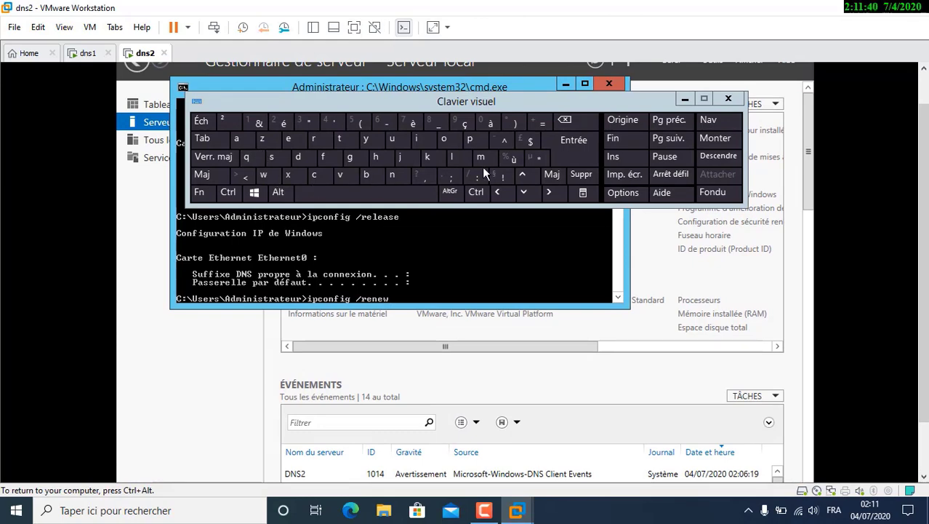
pyautogui.click(685, 99)
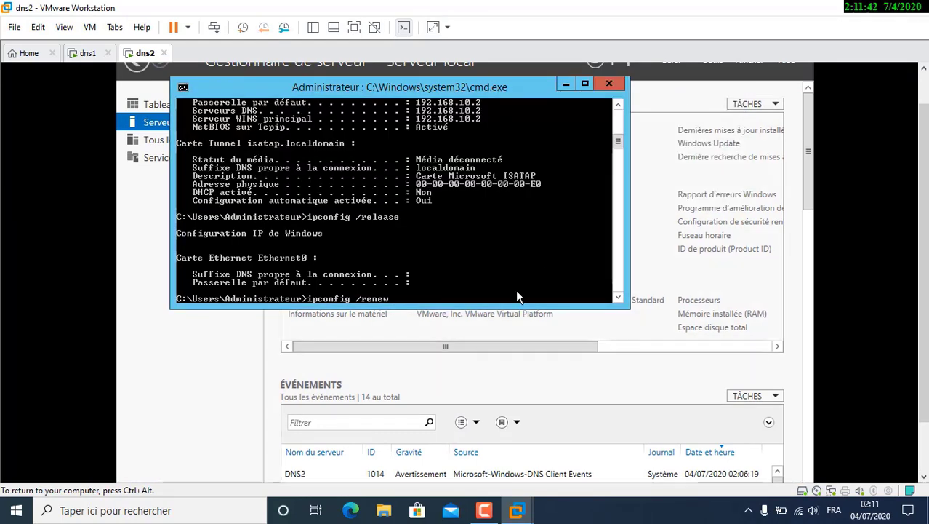
pyautogui.press('Return')
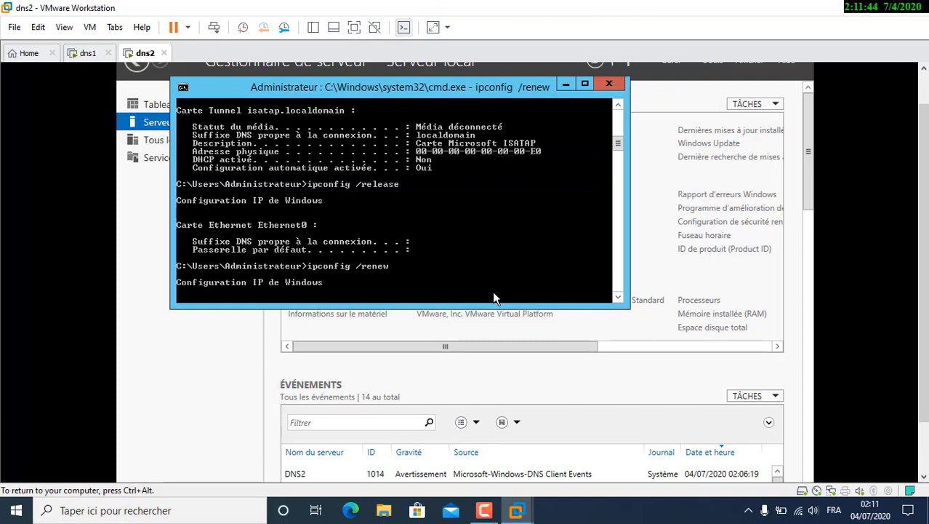
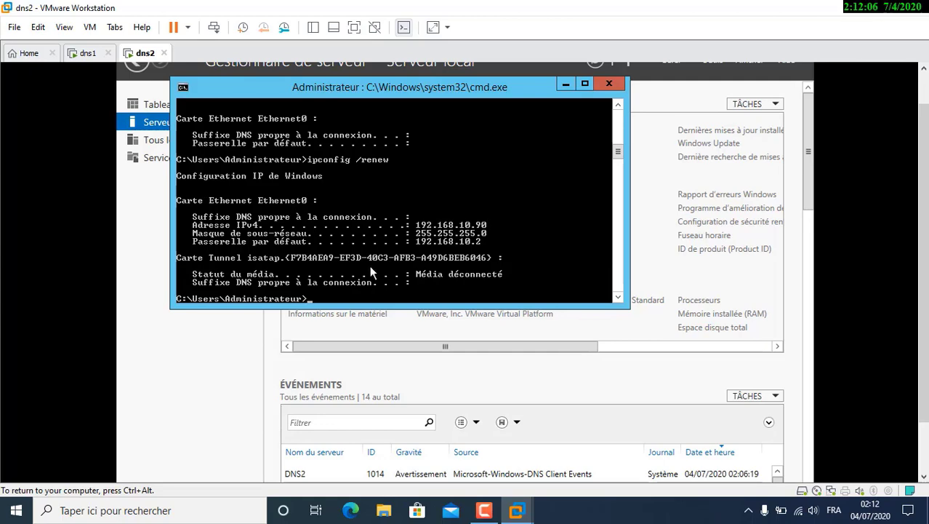
# Run ipconfig /all again on dns2 to check the renewed address and its DHCP server
pyautogui.press('Up')
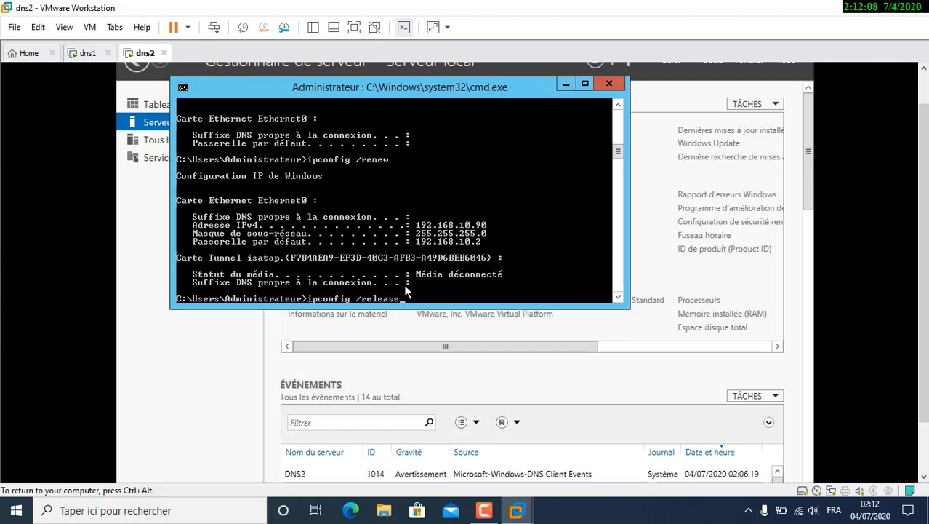
pyautogui.press('BackSpace')
pyautogui.press('BackSpace')
pyautogui.press('BackSpace')
pyautogui.press('BackSpace')
pyautogui.press('BackSpace')
pyautogui.write('all')
pyautogui.press('Return')
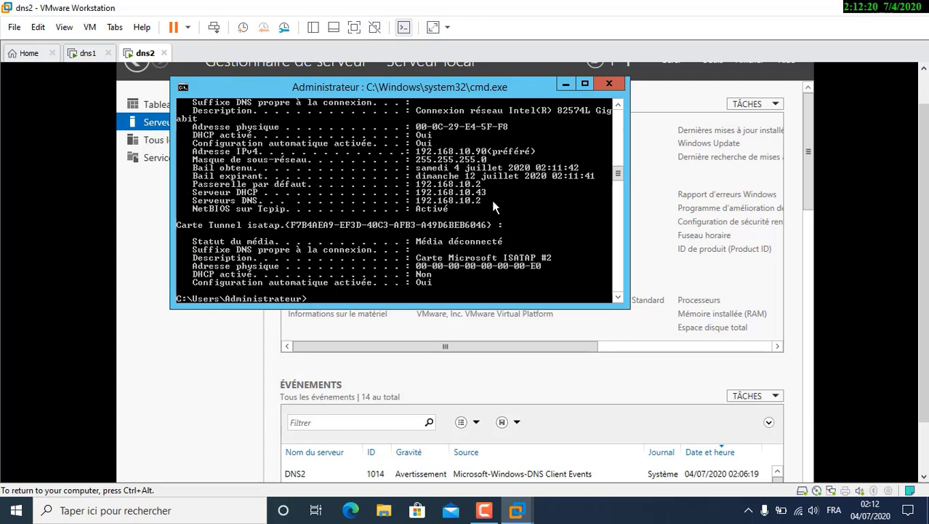
# Switch to the dns1 machine and open the DHCP manager (Gestionnaire DHCP) for server DNS1
pyautogui.click(88, 53)
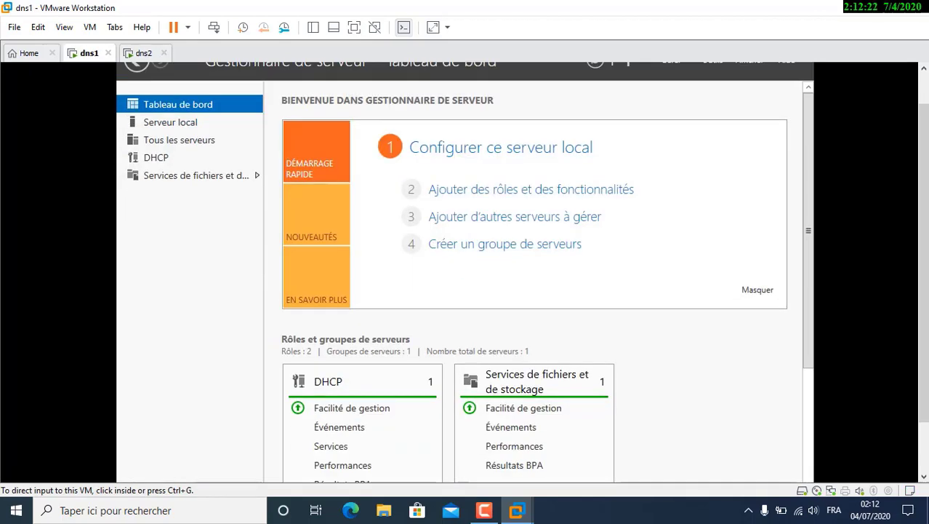
pyautogui.click(150, 156)
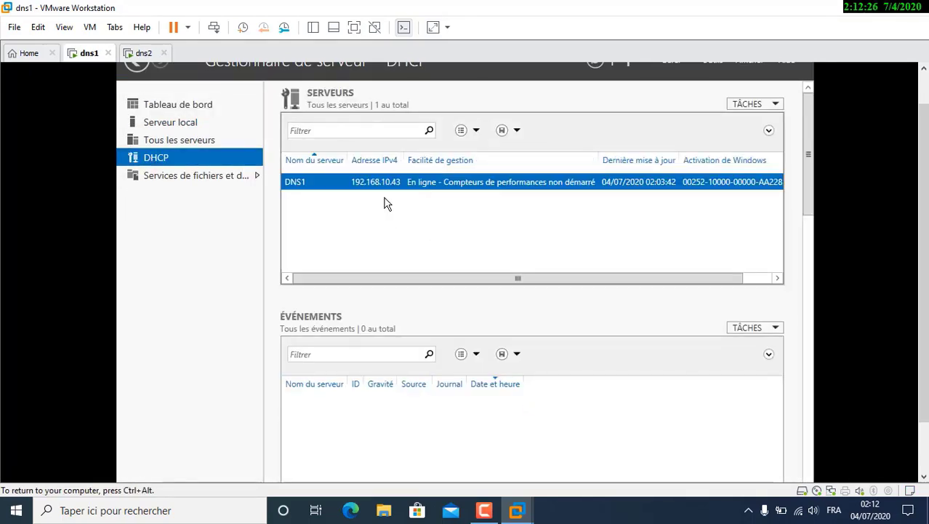
pyautogui.rightClick(600, 187)
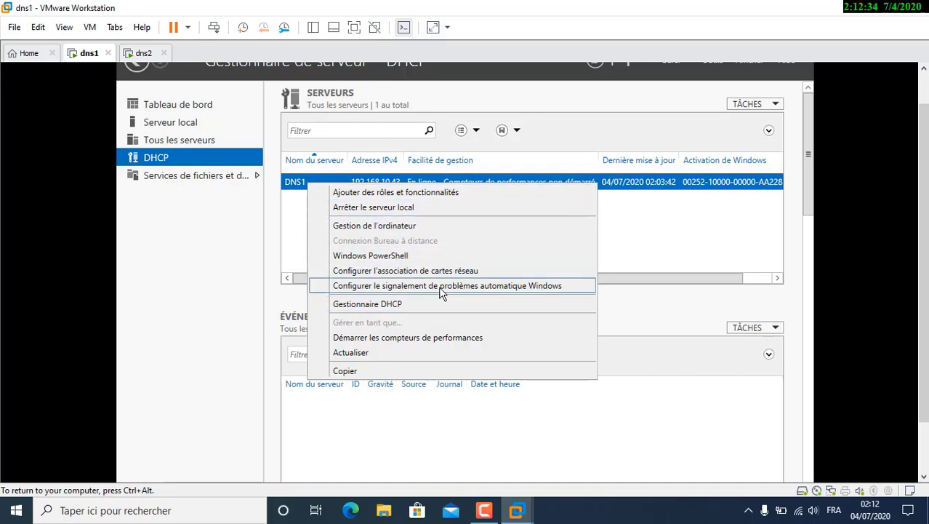
pyautogui.click(409, 305)
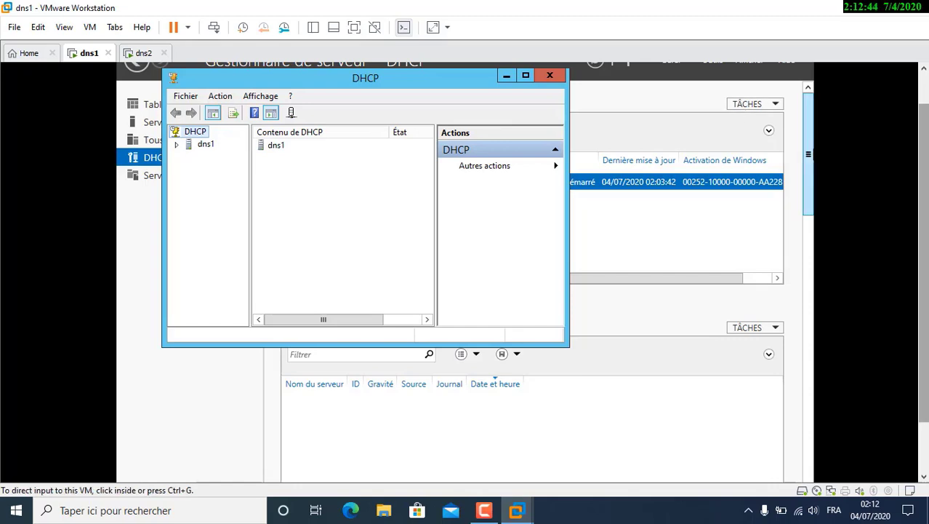
# Expand dns1 and its IPv4 node in the DHCP console, widen the tree pane, and maximize the console window
pyautogui.moveTo(923, 156); pyautogui.dragTo(924, 122)
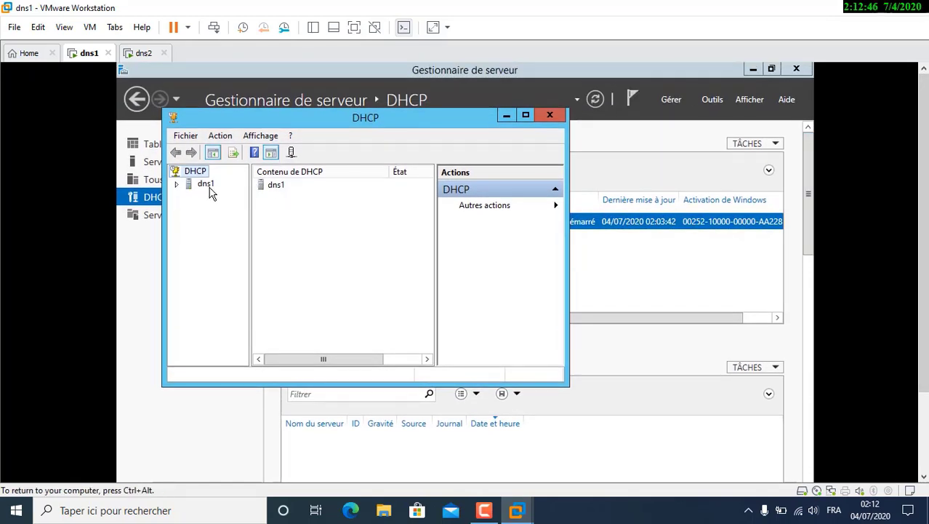
pyautogui.click(182, 187)
pyautogui.click(189, 196)
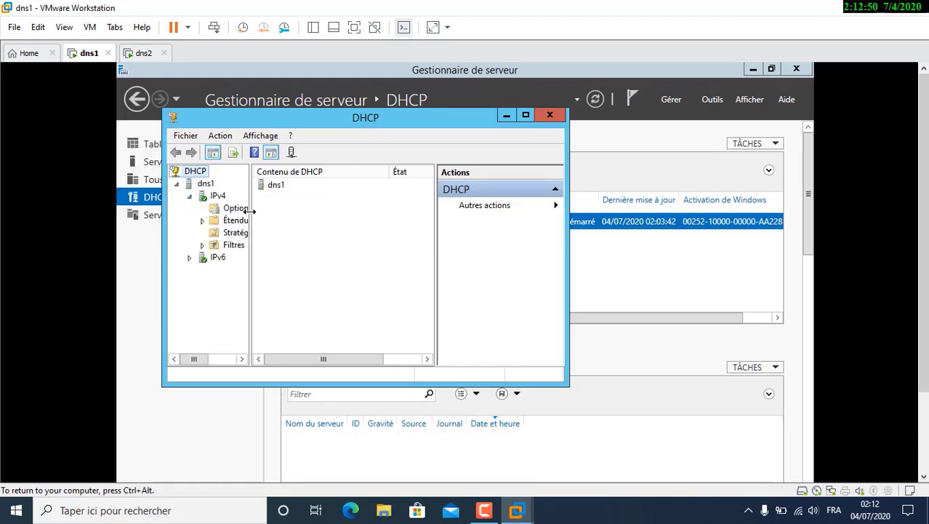
pyautogui.moveTo(251, 218); pyautogui.dragTo(278, 219)
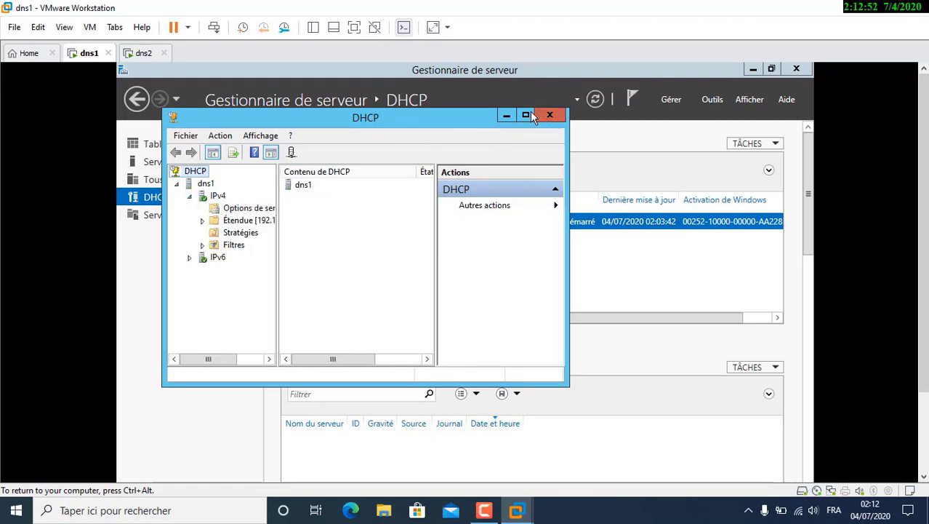
pyautogui.click(527, 113)
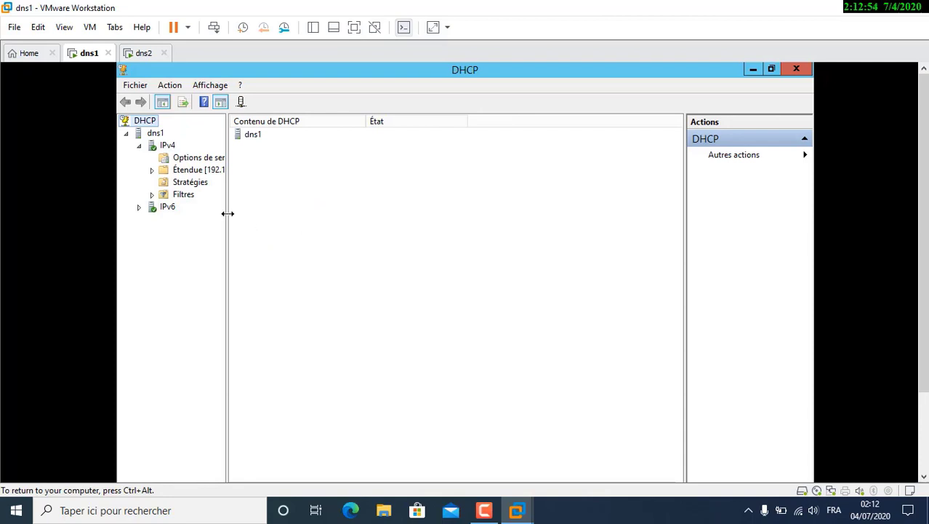
# Widen the console tree, open scope clan1's address leases (Baux d'adresses) and select the dns2 lease
pyautogui.moveTo(227, 212); pyautogui.dragTo(294, 214)
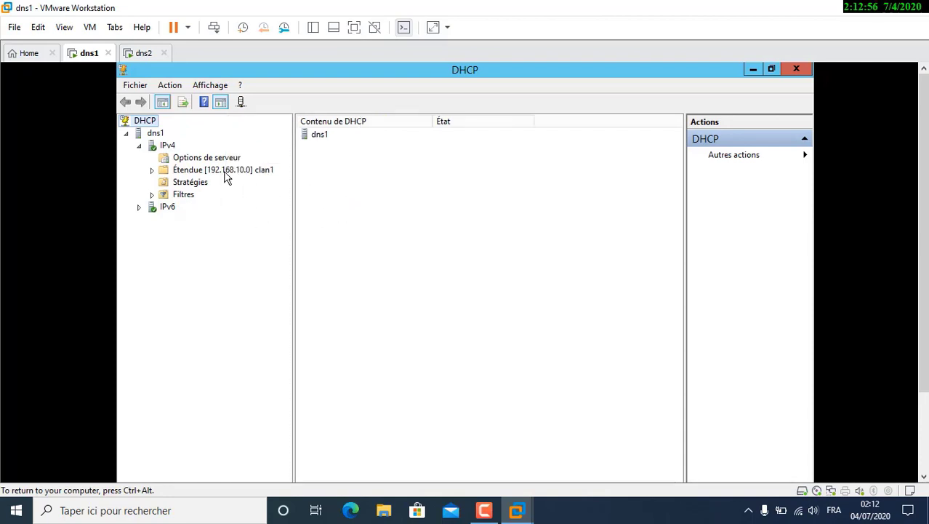
pyautogui.doubleClick(235, 169)
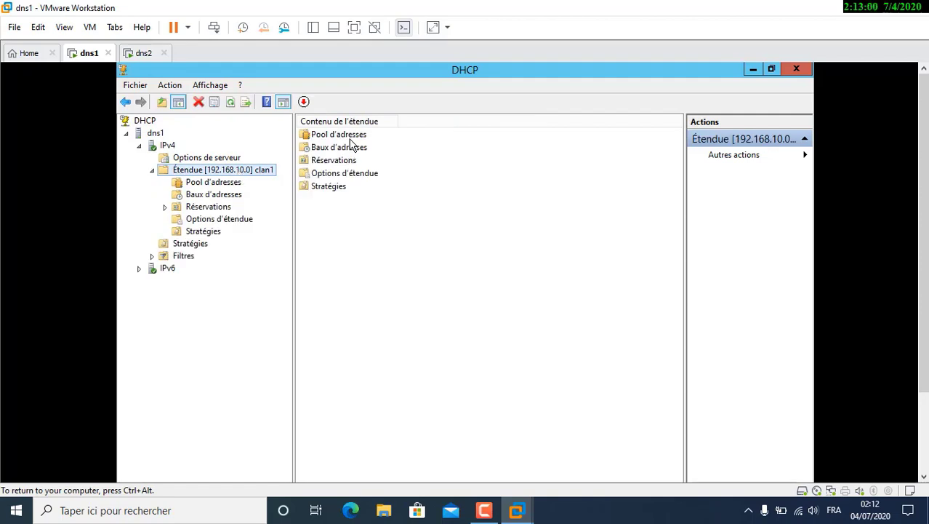
pyautogui.click(352, 137)
pyautogui.doubleClick(354, 148)
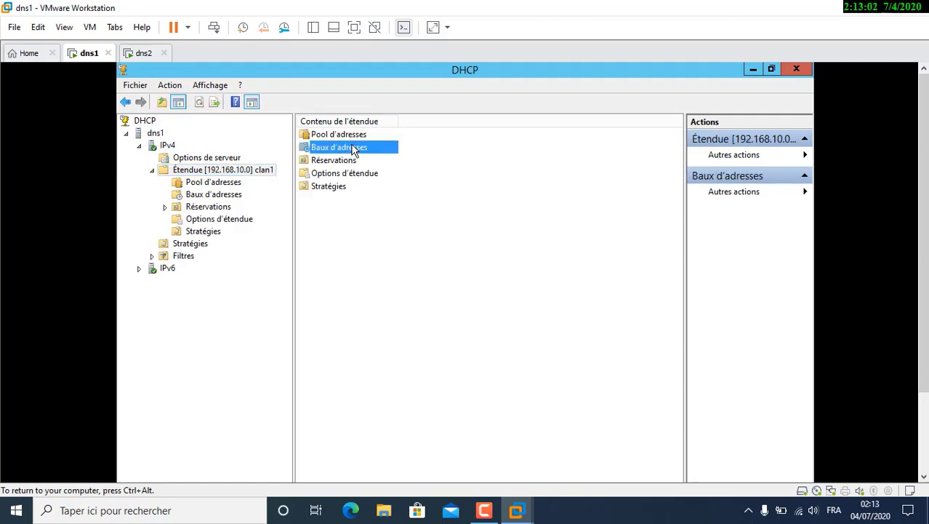
pyautogui.click(344, 134)
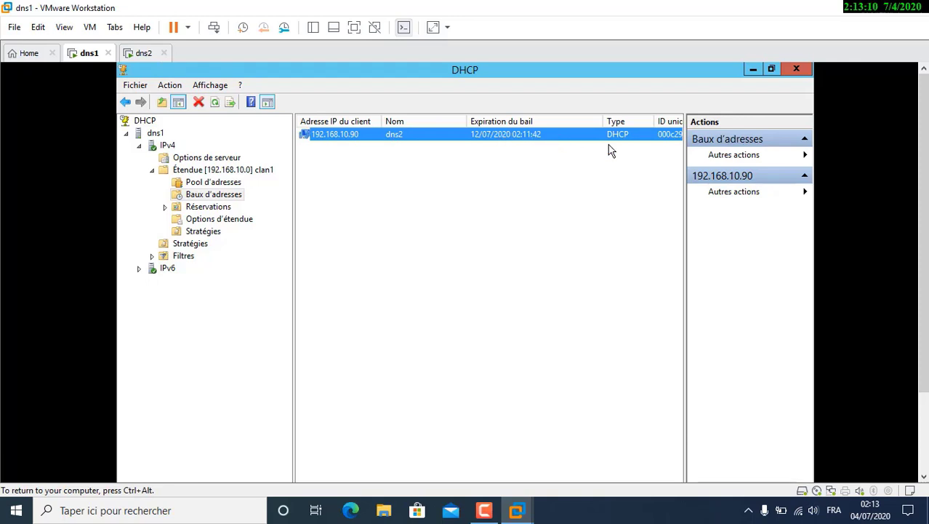
# Resize the console panes and widen the ID unique column to read the full details of the dns2 lease
pyautogui.moveTo(739, 157); pyautogui.dragTo(768, 160)
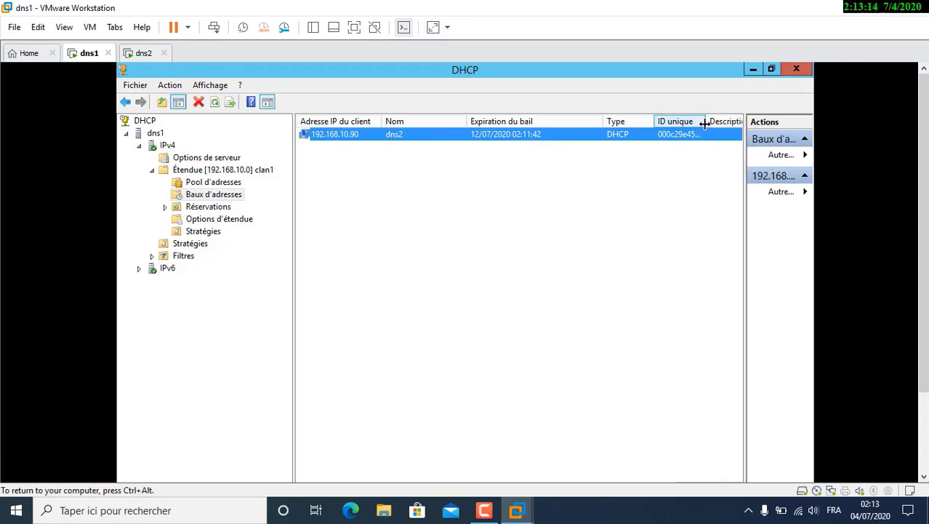
pyautogui.moveTo(705, 122); pyautogui.dragTo(733, 122)
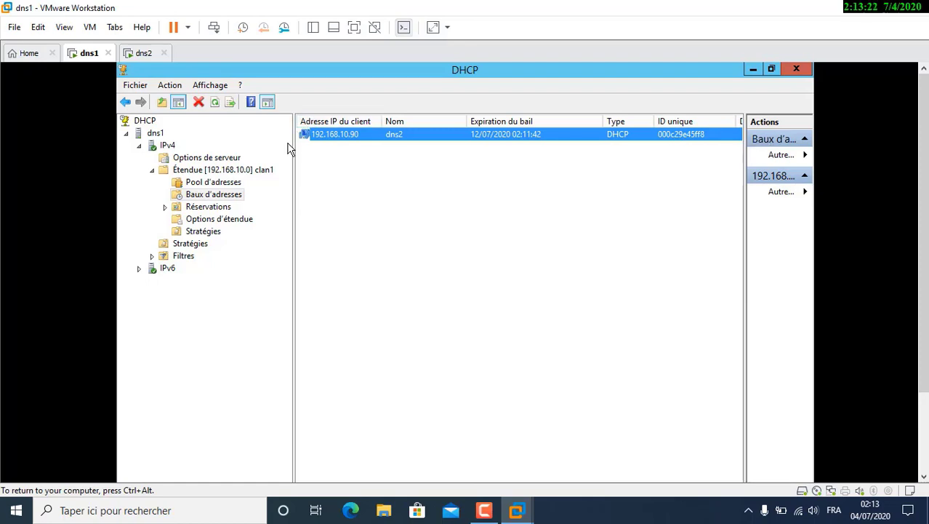
pyautogui.moveTo(254, 148); pyautogui.dragTo(199, 148)
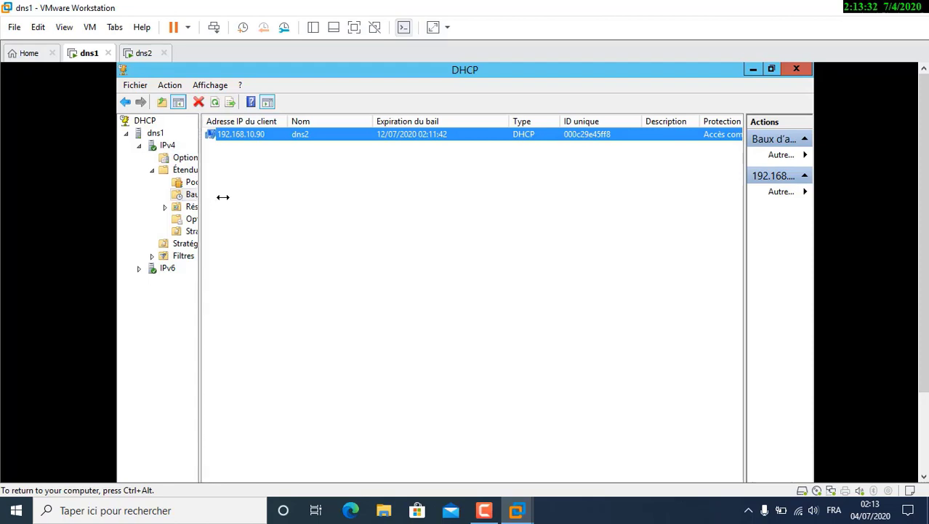
pyautogui.moveTo(222, 197); pyautogui.dragTo(256, 197)
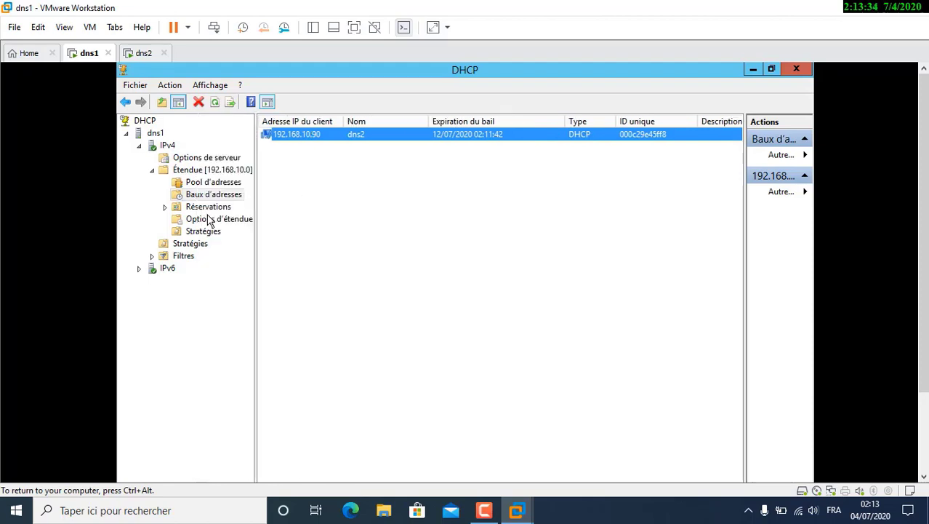
# Check the scope options (Options d'étendue) and reservations of scope clan1, and return to the scope's contents
pyautogui.click(211, 220)
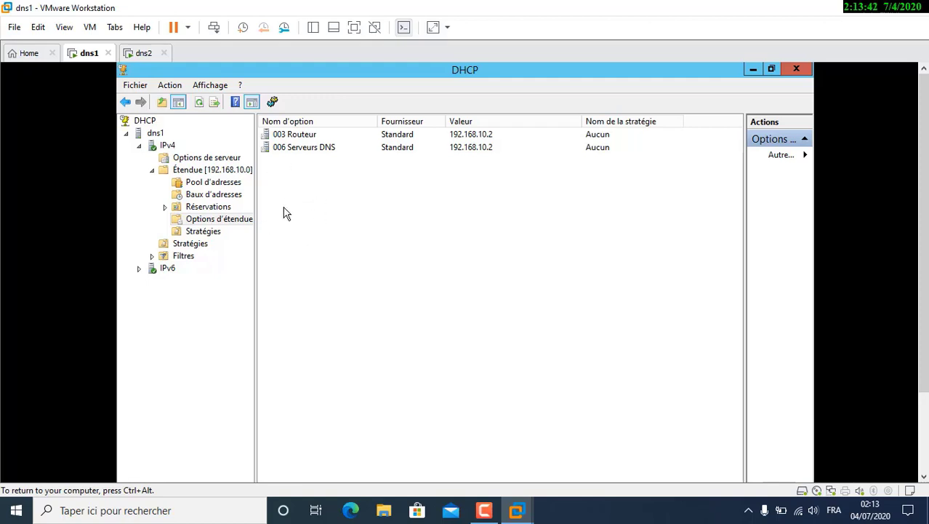
pyautogui.click(202, 209)
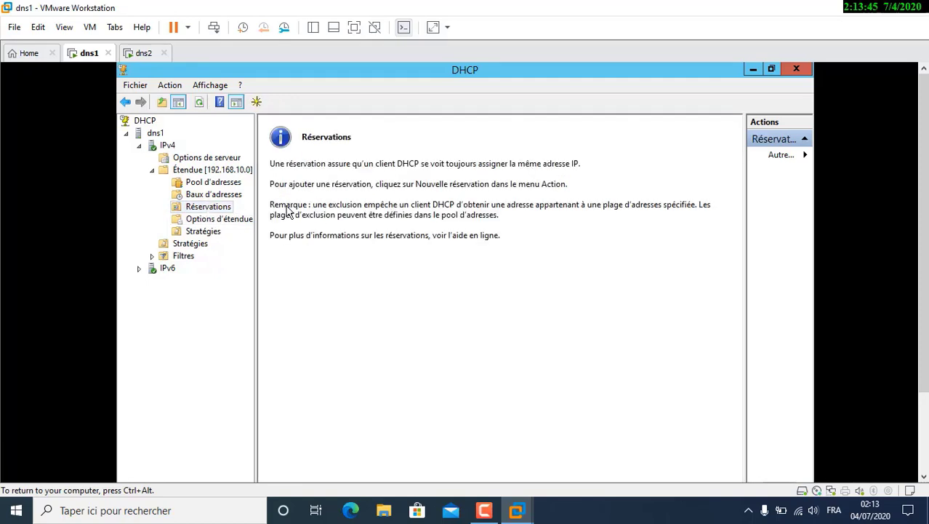
pyautogui.click(217, 172)
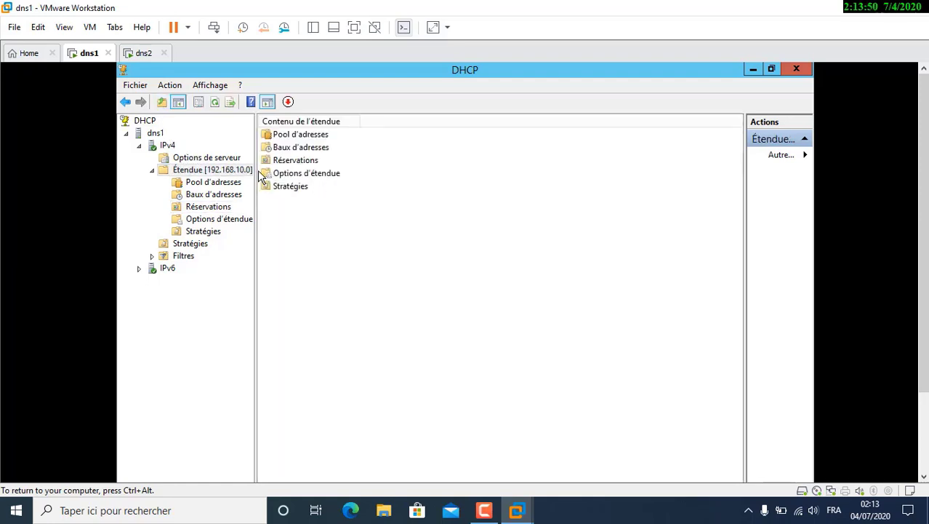
# Reopen the address leases and examine the dns2 lease entry and its available actions
pyautogui.doubleClick(296, 149)
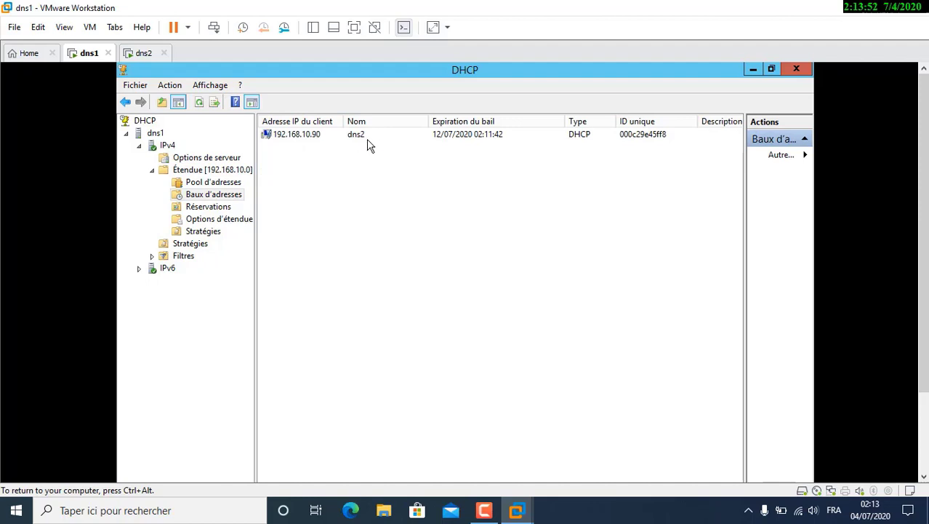
pyautogui.click(325, 137)
pyautogui.rightClick(320, 137)
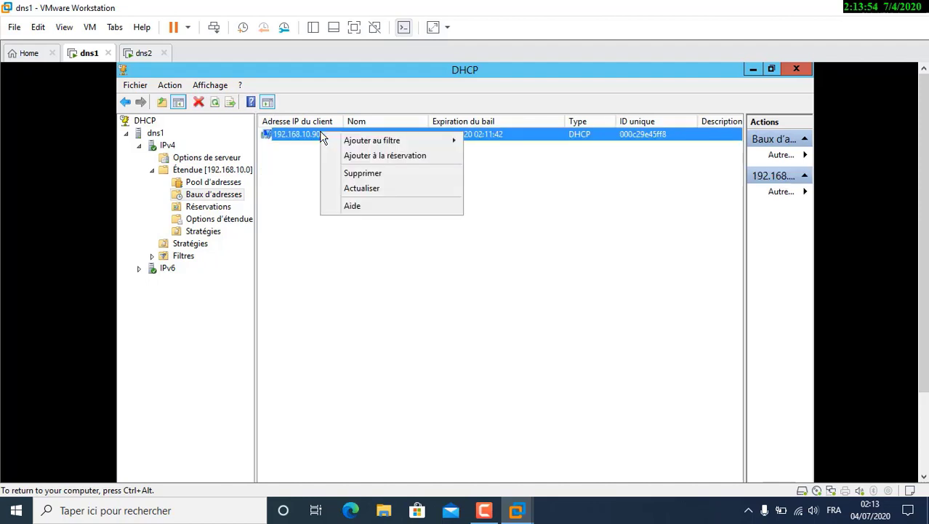
pyautogui.click(313, 187)
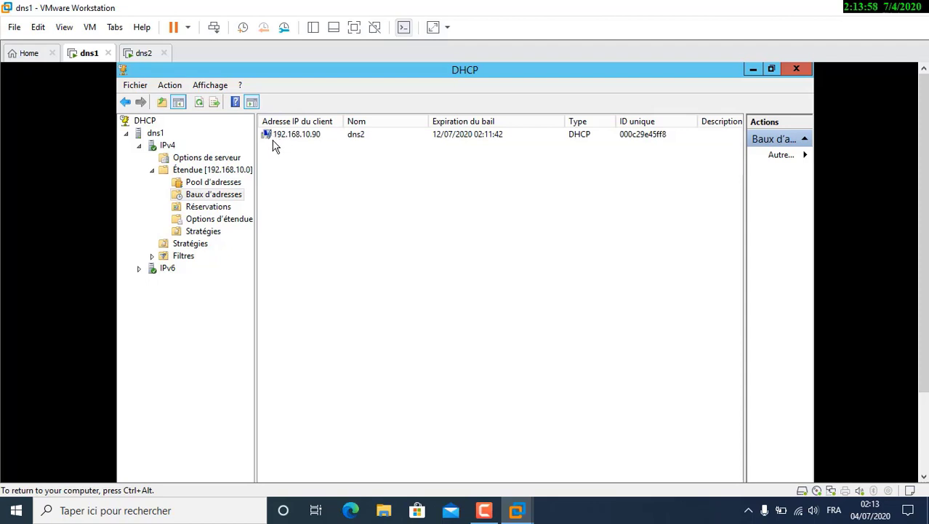
pyautogui.click(309, 136)
pyautogui.moveTo(273, 146); pyautogui.dragTo(684, 135)
pyautogui.click(665, 158)
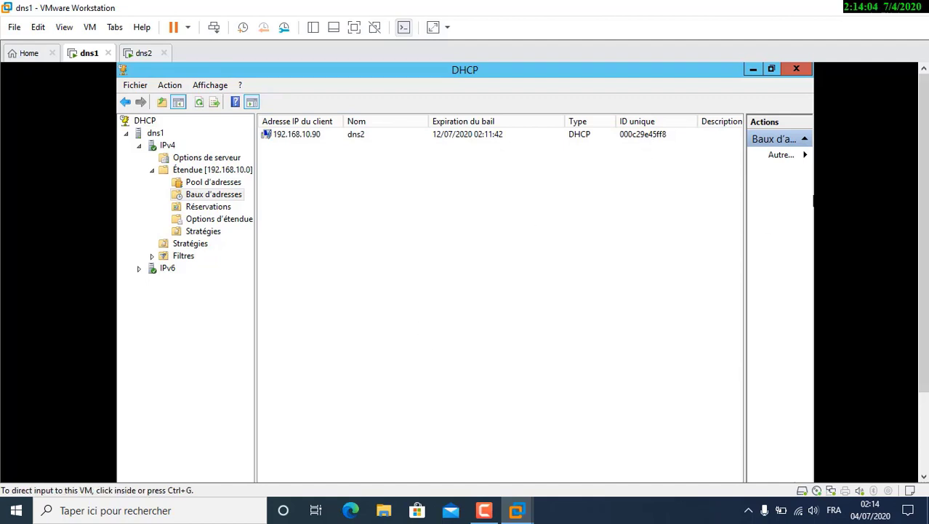
pyautogui.moveTo(924, 184)
pyautogui.mouseDown()
pyautogui.moveTo(923, 264)
pyautogui.moveTo(924, 184)
pyautogui.mouseUp()
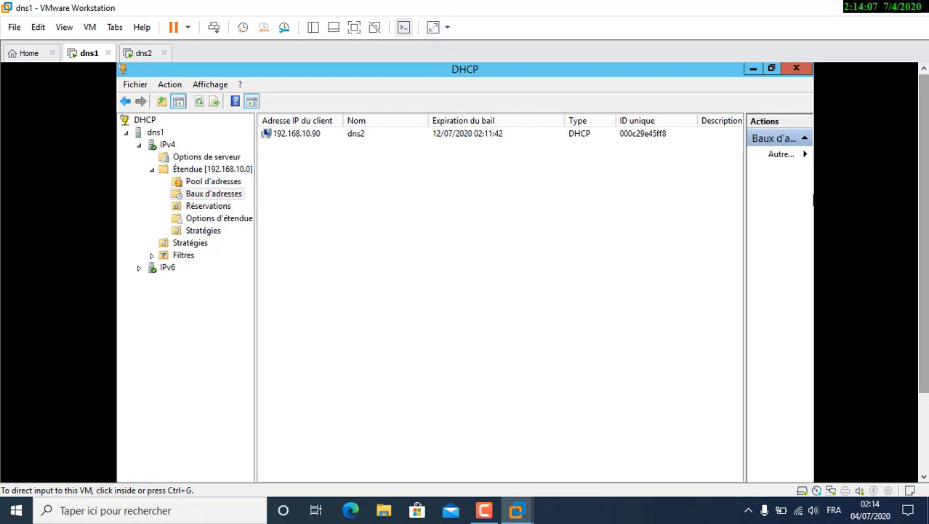
# Restore the DHCP console to a smaller window, minimize Server Manager, and create and open a new text document on the desktop
pyautogui.click(775, 72)
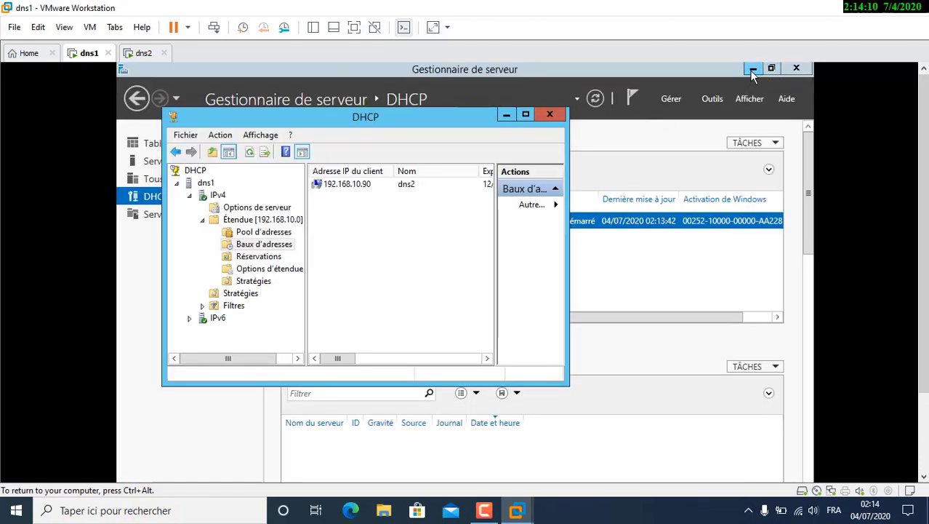
pyautogui.click(754, 68)
pyautogui.rightClick(615, 186)
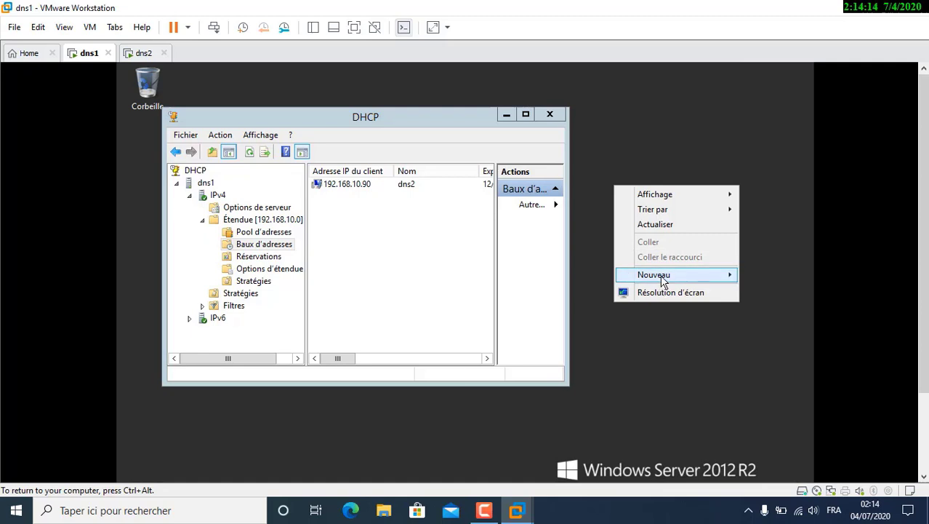
pyautogui.moveTo(662, 281)
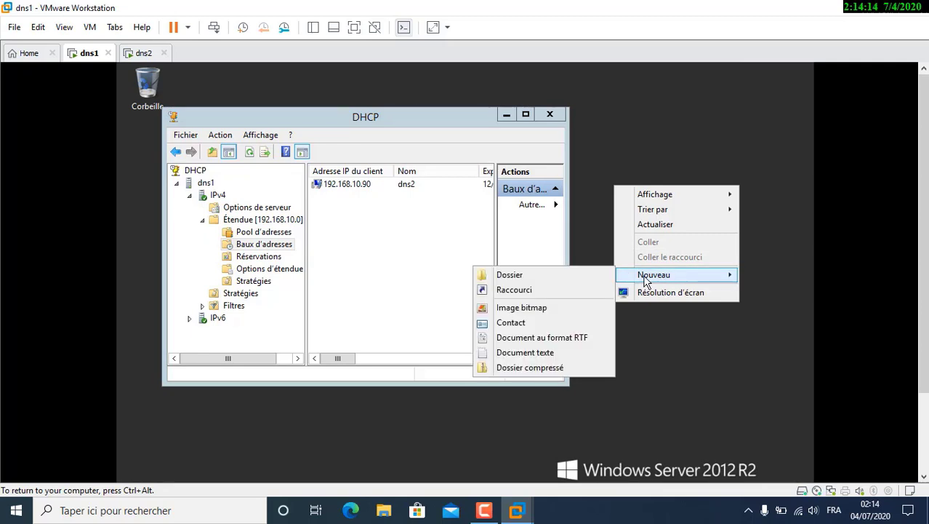
pyautogui.click(566, 353)
pyautogui.doubleClick(647, 233)
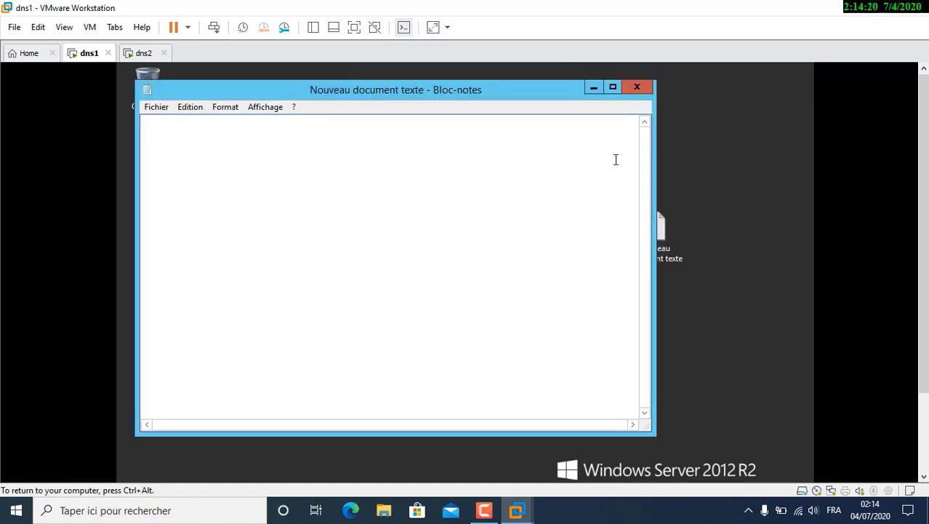
# Arrange the windows to show the lease's unique ID, note 000c29e45ff8 in the text document, and minimize Notepad
pyautogui.moveTo(562, 83); pyautogui.dragTo(549, 162)
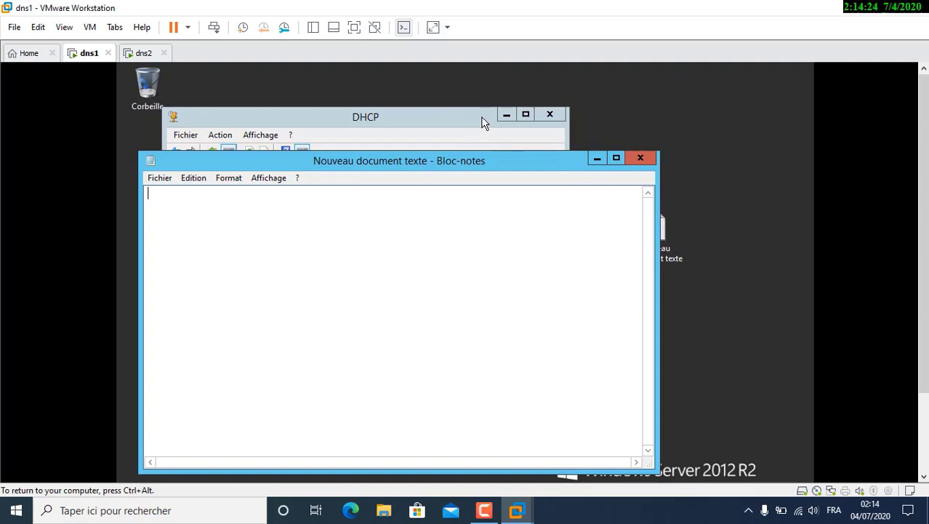
pyautogui.moveTo(483, 122); pyautogui.dragTo(618, 95)
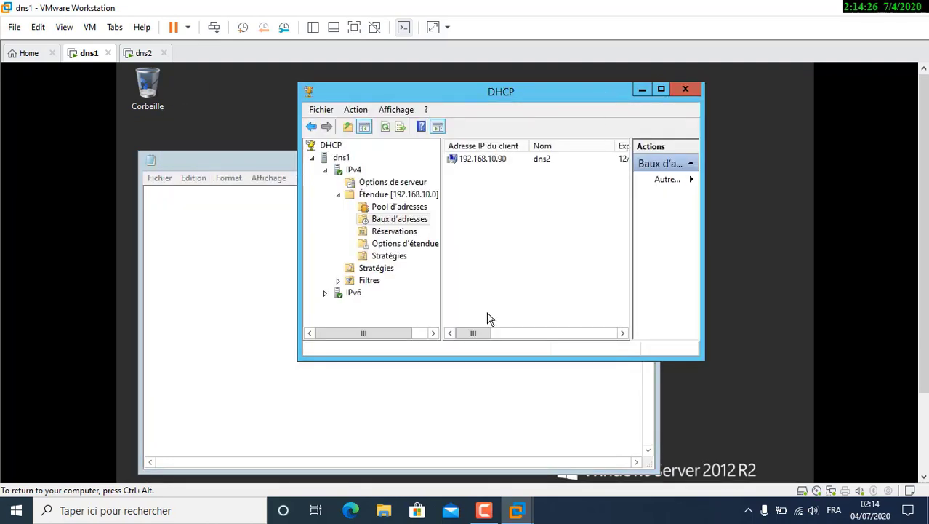
pyautogui.moveTo(483, 334); pyautogui.dragTo(538, 336)
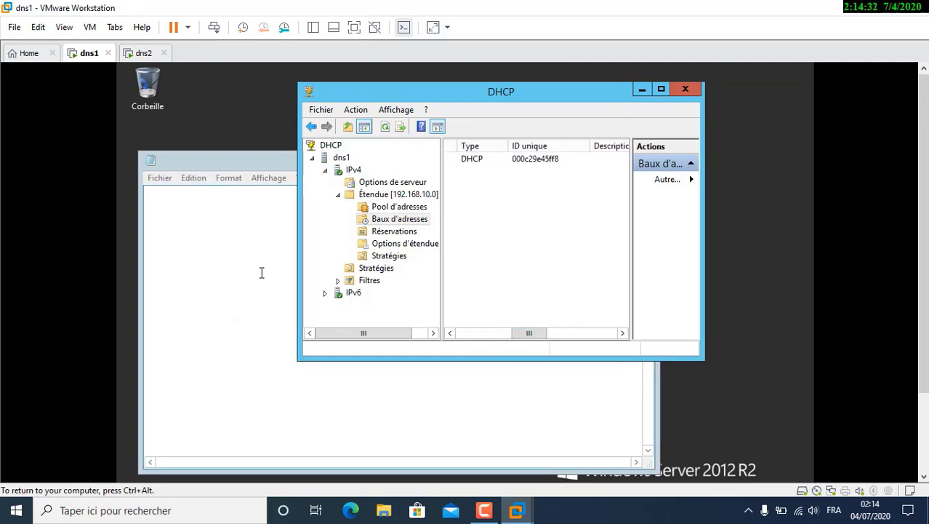
pyautogui.click(218, 275)
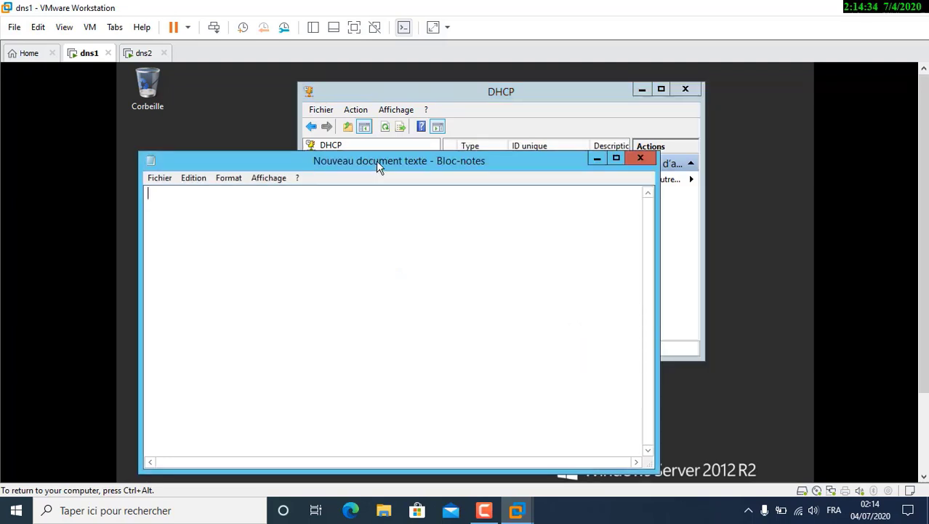
pyautogui.moveTo(376, 161); pyautogui.dragTo(409, 227)
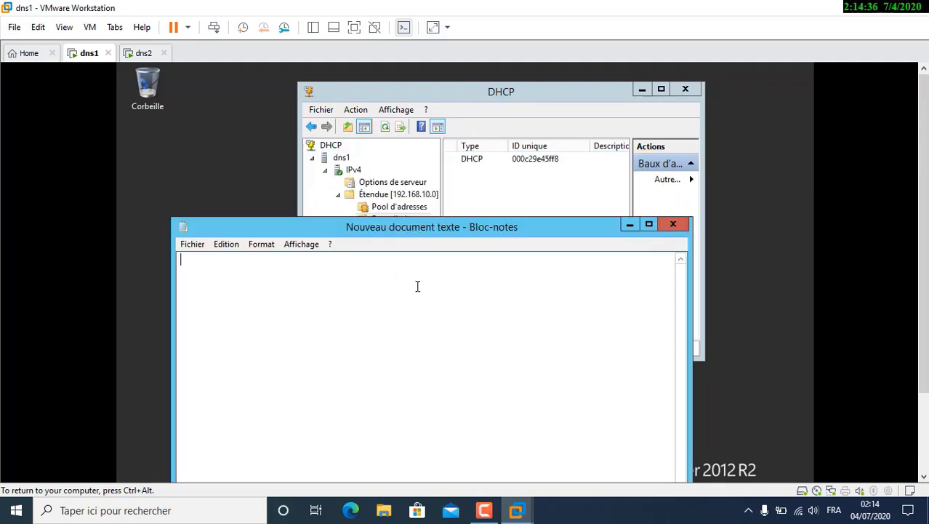
pyautogui.write('000c29e45ff8')
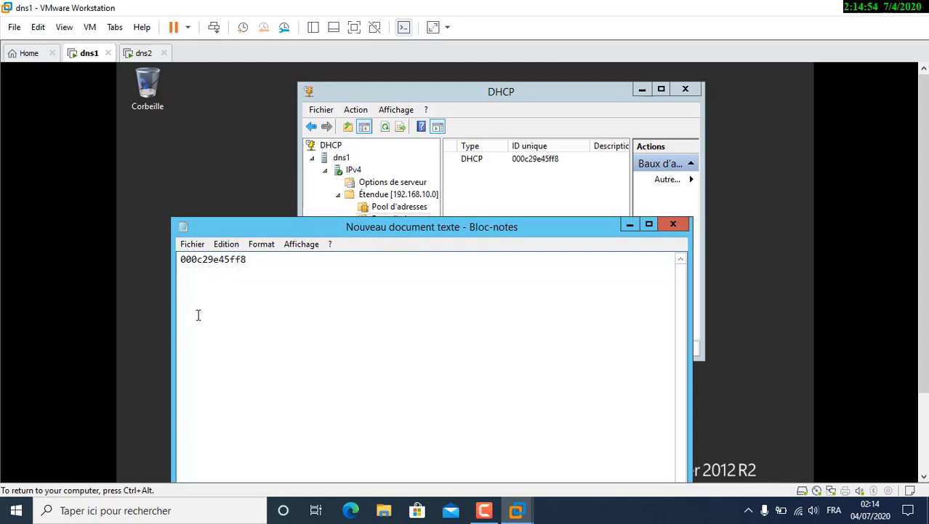
pyautogui.press('Left')
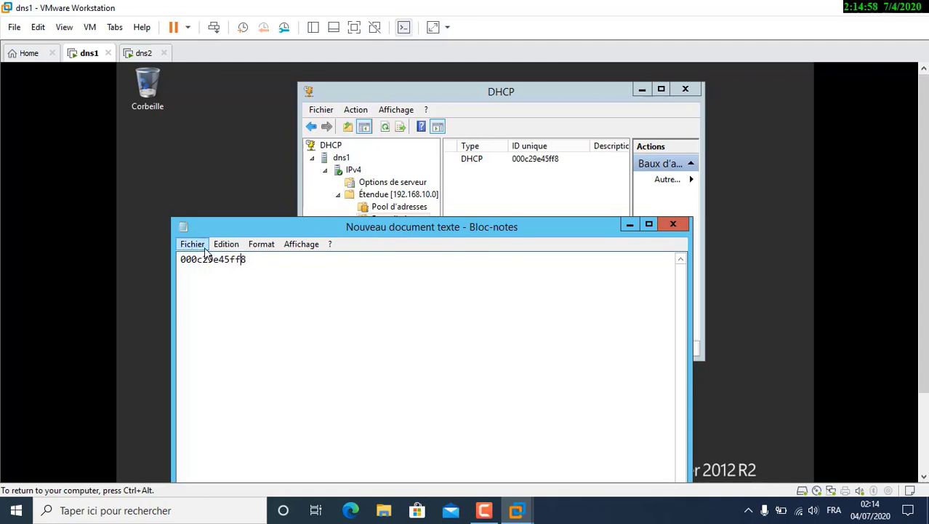
pyautogui.click(633, 226)
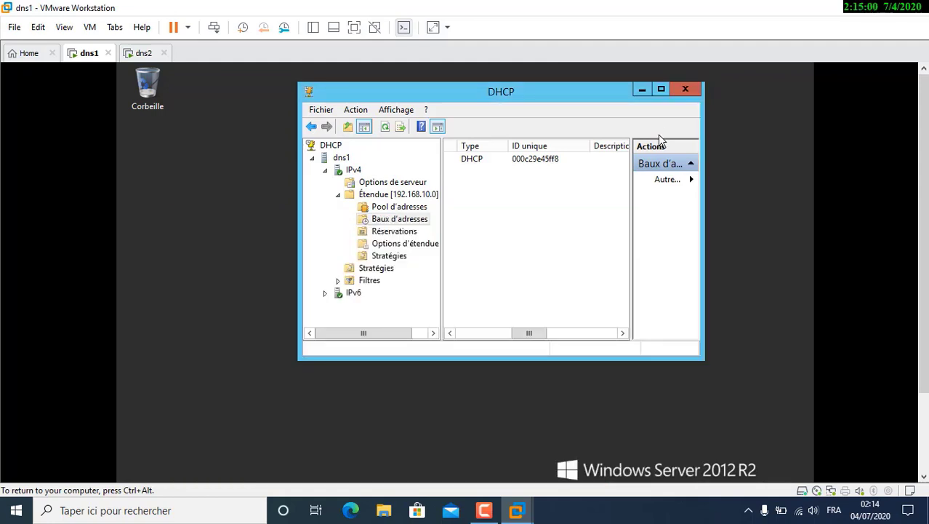
# Maximize the DHCP console, review all columns of the dns2 lease, widen the tree again and select the lease
pyautogui.click(661, 90)
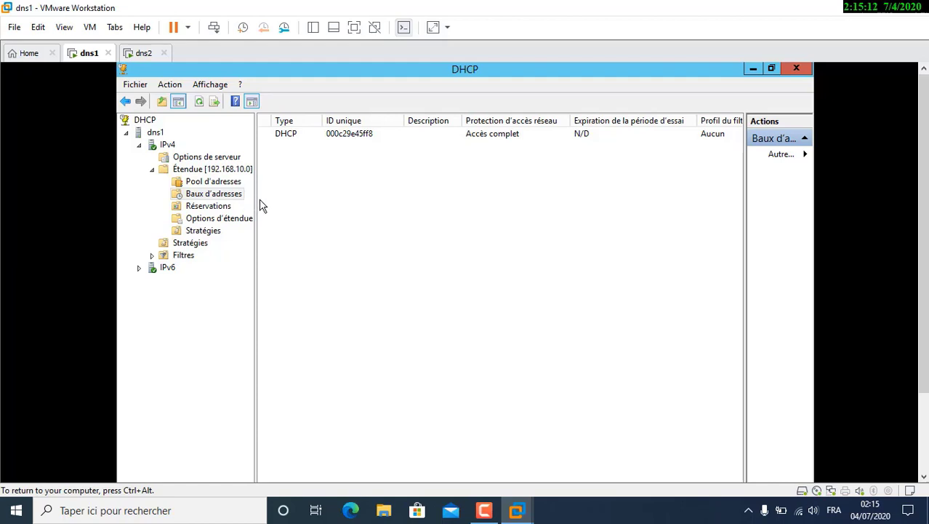
pyautogui.moveTo(255, 205); pyautogui.dragTo(213, 206)
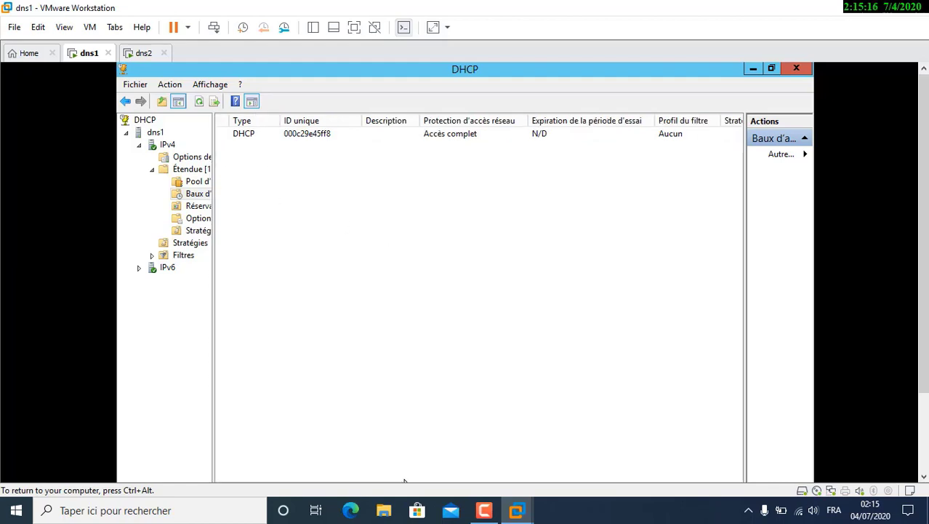
pyautogui.moveTo(923, 248); pyautogui.dragTo(924, 296)
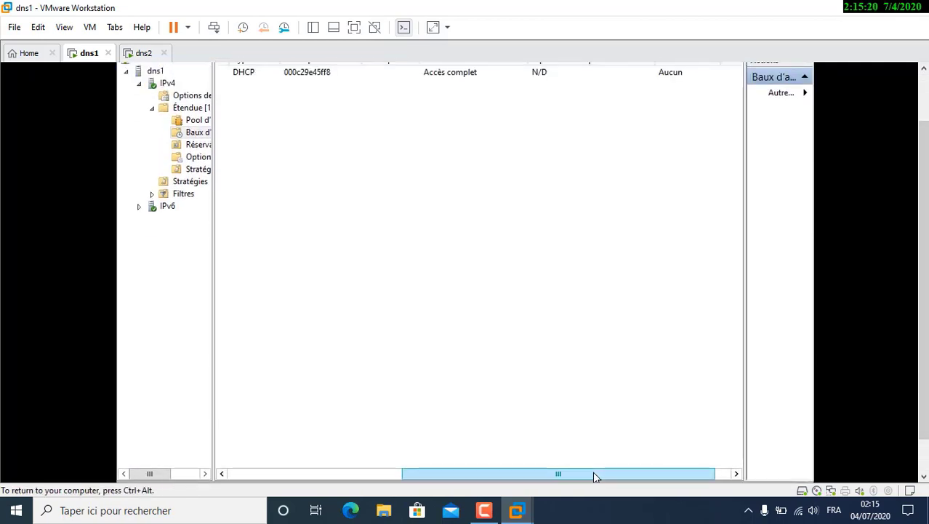
pyautogui.moveTo(594, 476); pyautogui.dragTo(379, 475)
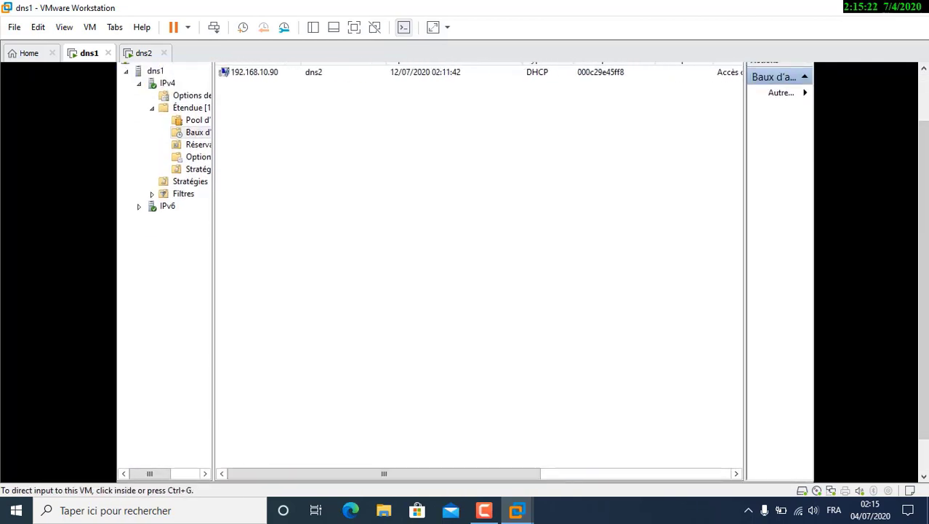
pyautogui.moveTo(923, 280); pyautogui.dragTo(923, 230)
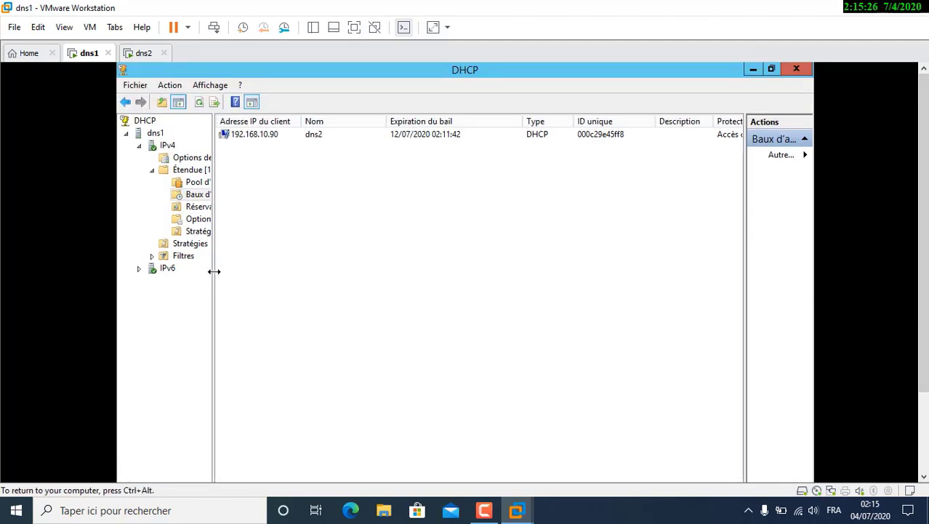
pyautogui.moveTo(230, 271); pyautogui.dragTo(290, 268)
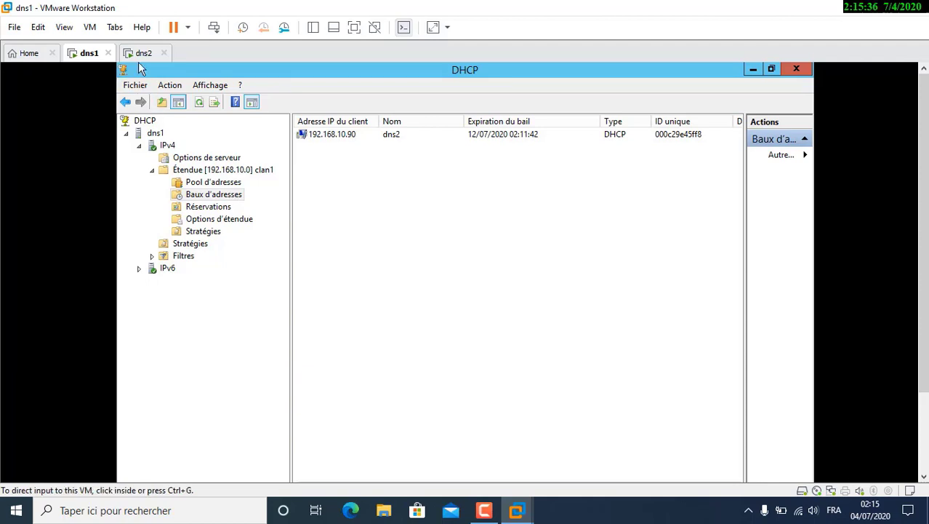
pyautogui.click(334, 135)
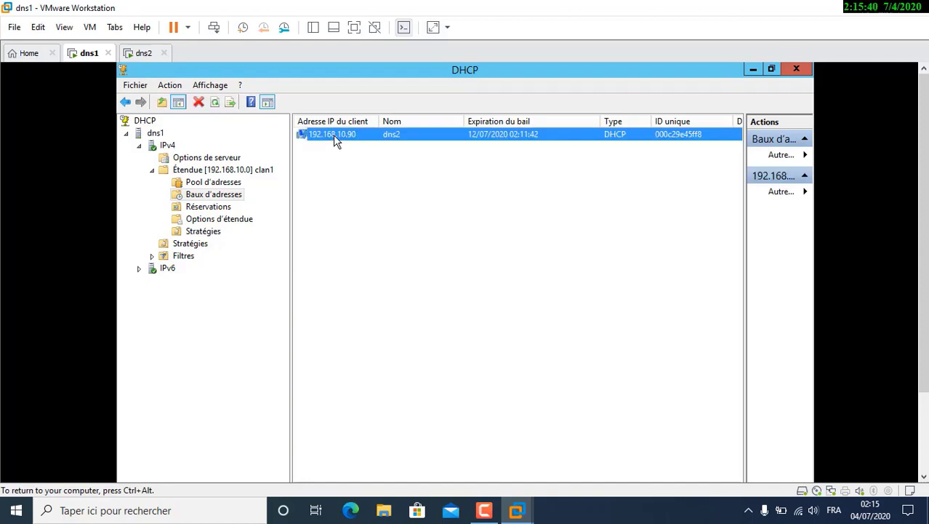
# Delete the dns2 address lease and check the IP range in the clan1 scope's address pool
pyautogui.press('Delete')
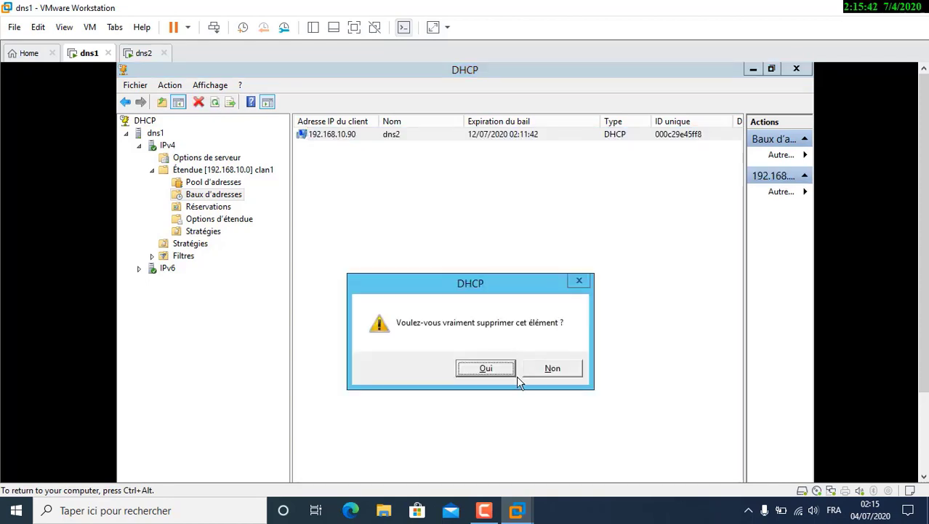
pyautogui.click(498, 372)
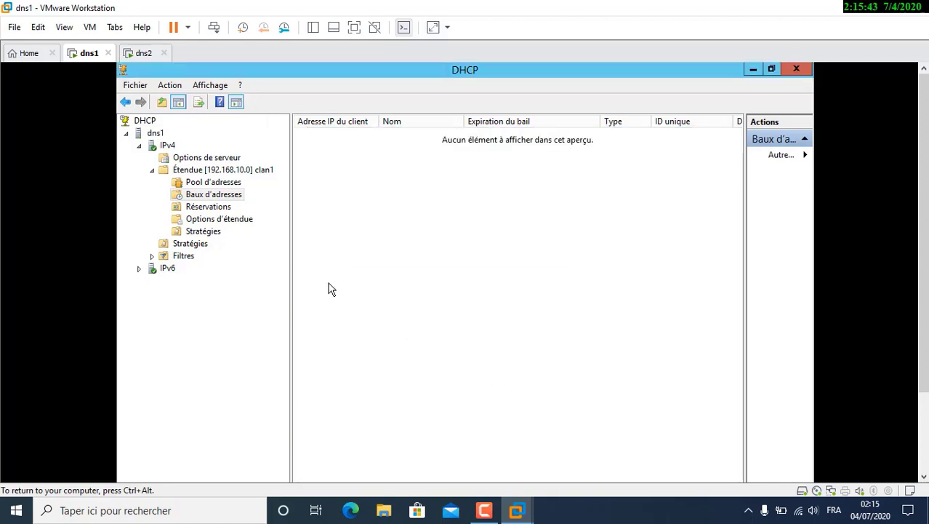
pyautogui.click(225, 184)
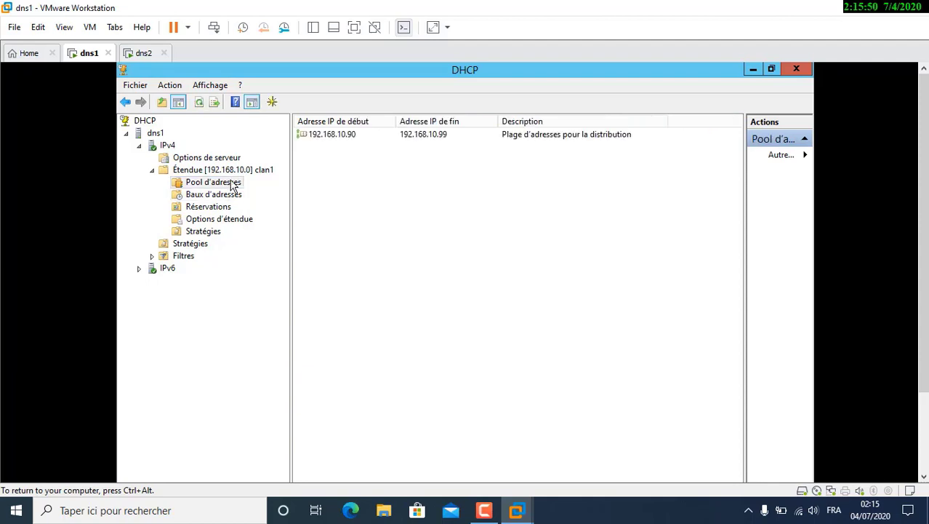
pyautogui.click(323, 143)
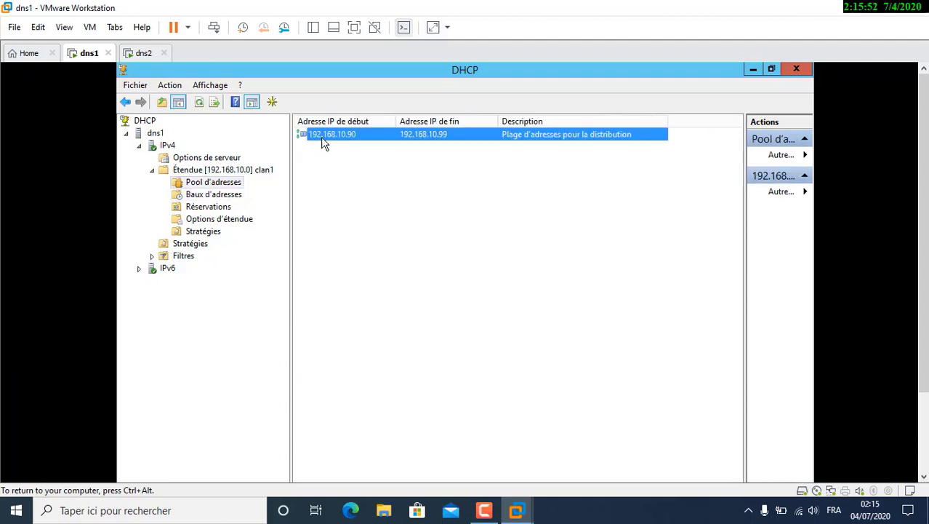
pyautogui.rightClick(324, 143)
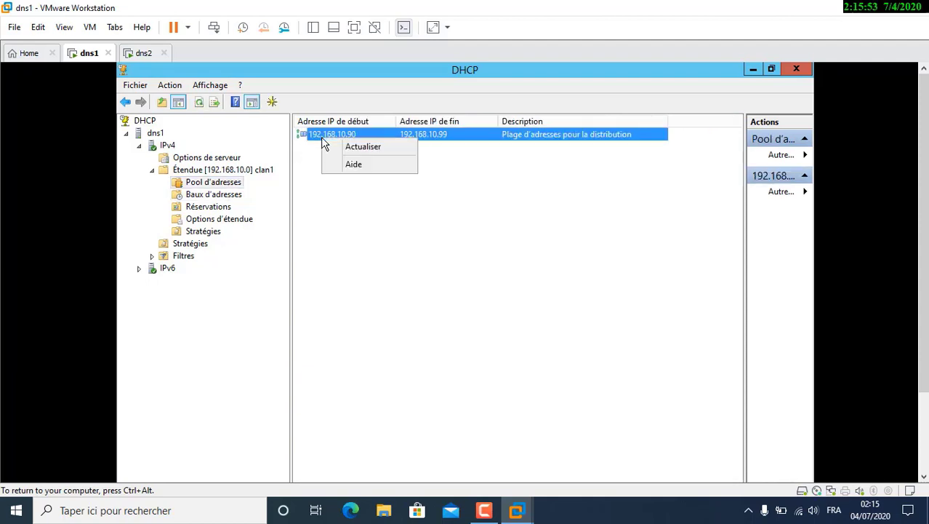
pyautogui.click(363, 146)
pyautogui.click(413, 142)
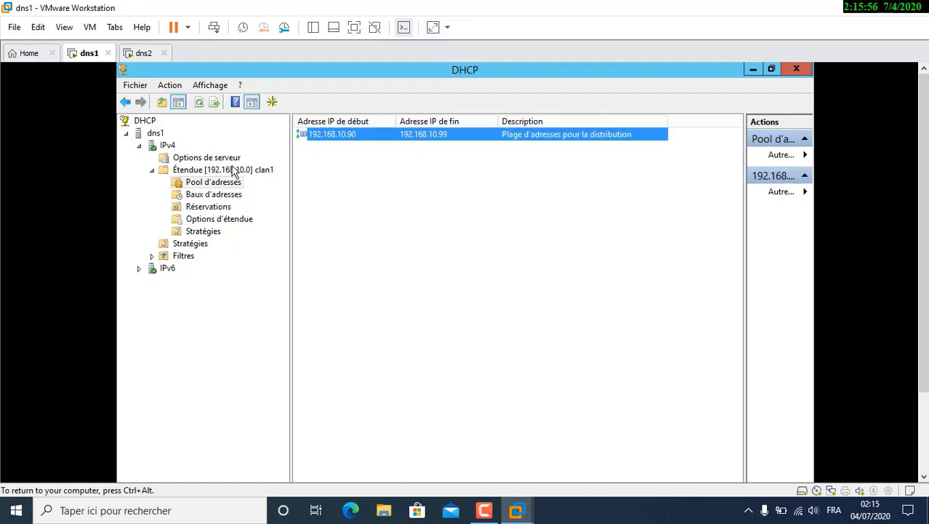
# Change the clan1 scope's start IP address to 192.168.10.91 in its properties and apply it
pyautogui.click(236, 170)
pyautogui.rightClick(232, 169)
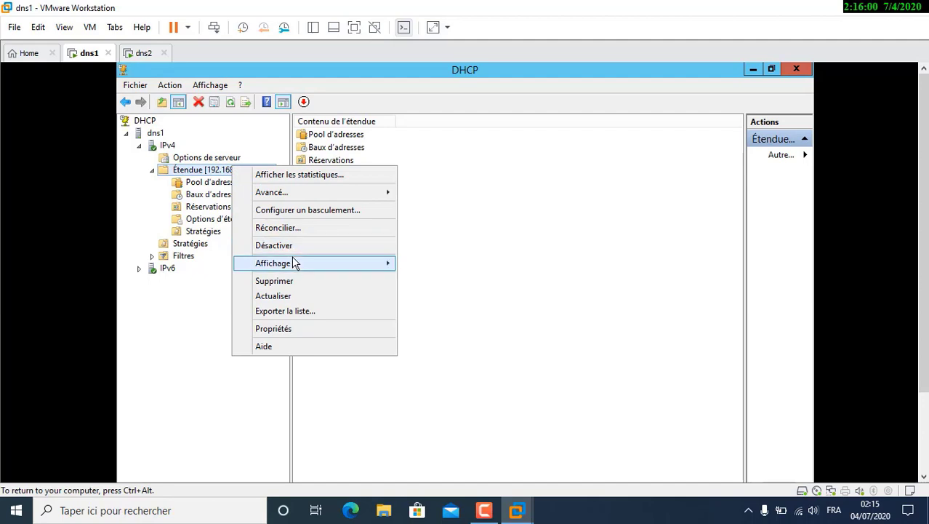
pyautogui.click(295, 328)
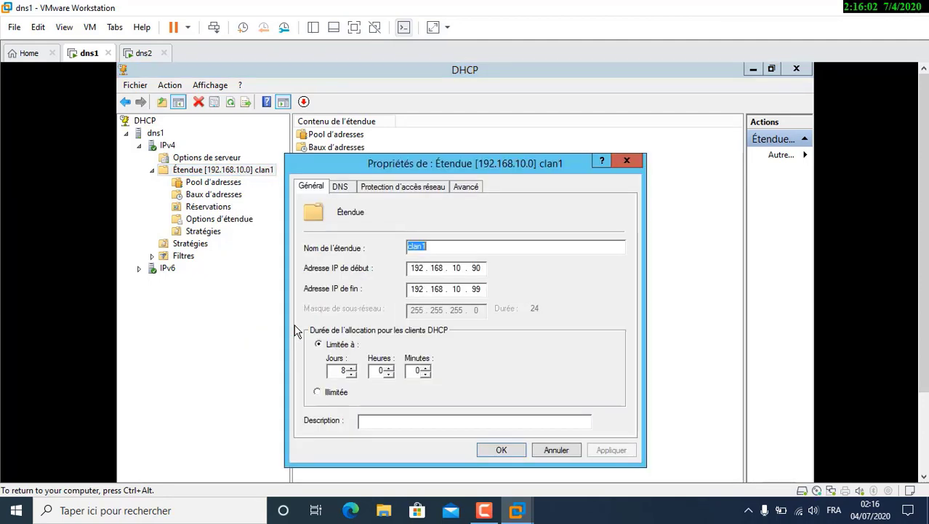
pyautogui.click(481, 267)
pyautogui.press('BackSpace')
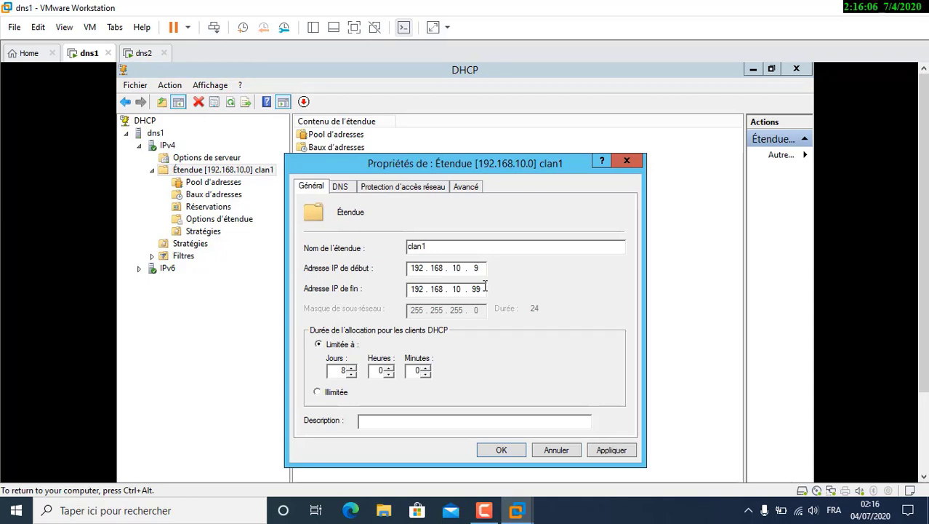
pyautogui.write('1')
pyautogui.click(597, 451)
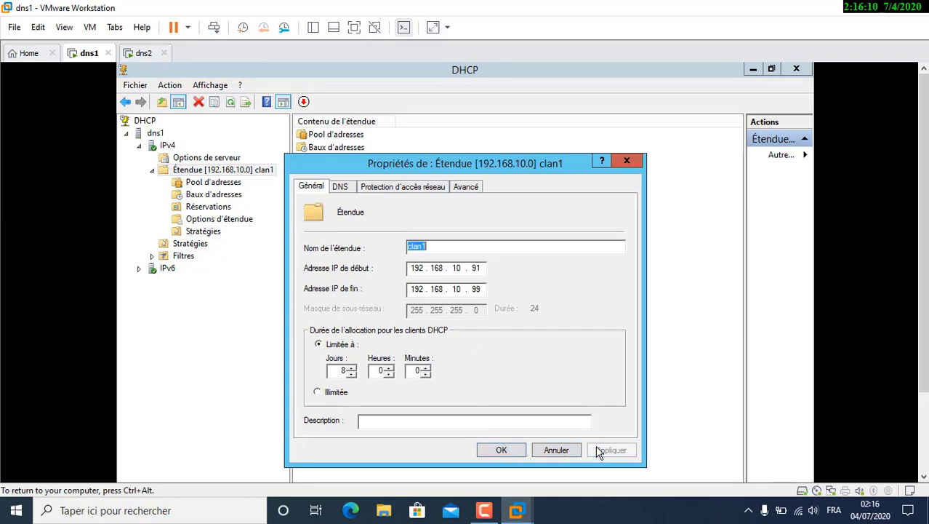
pyautogui.click(502, 451)
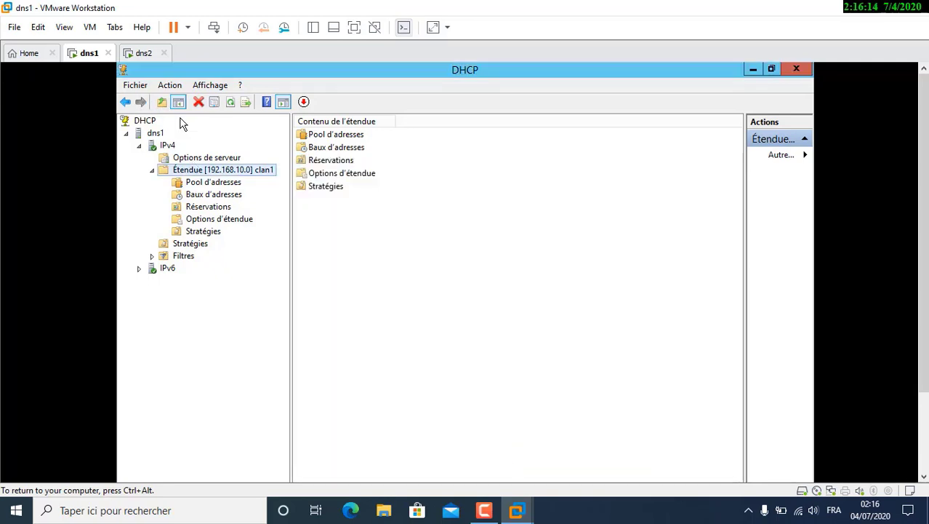
# Refresh the scope's address pool to check its start address, cancelling any list export
pyautogui.doubleClick(313, 137)
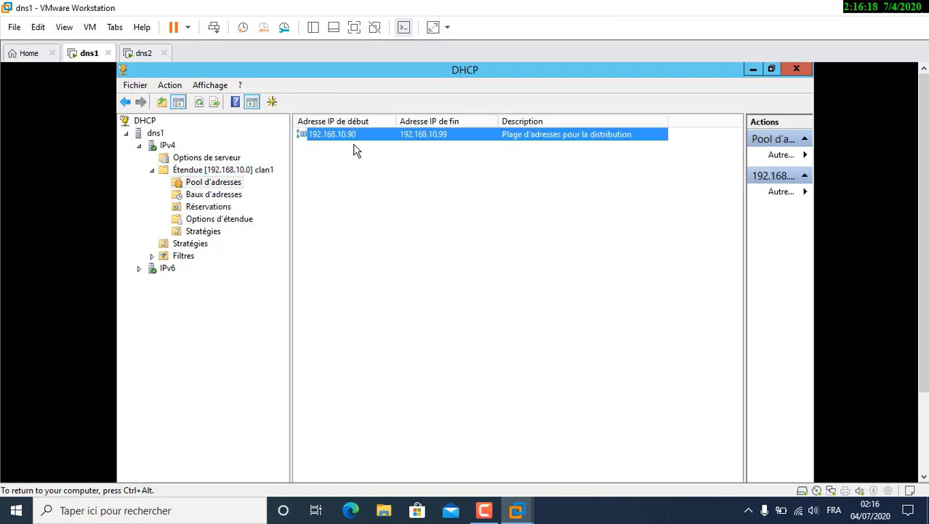
pyautogui.click(199, 102)
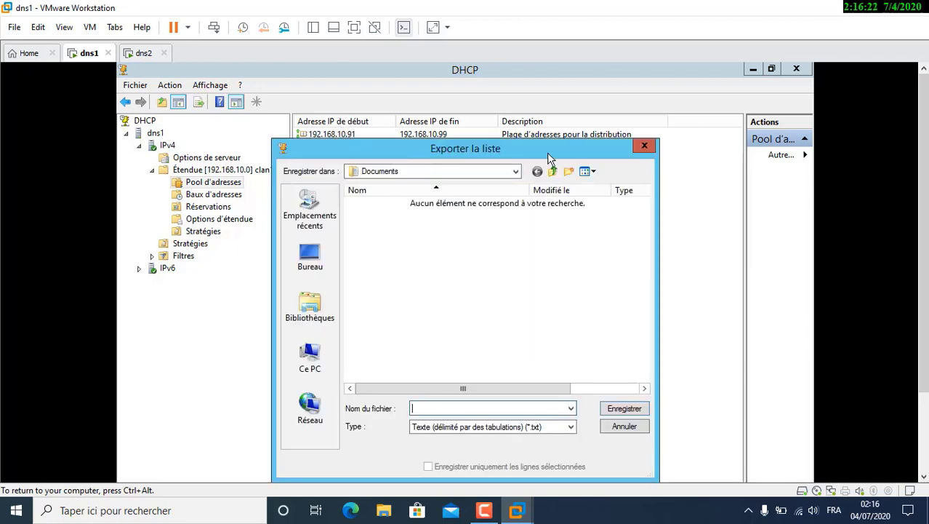
pyautogui.click(643, 146)
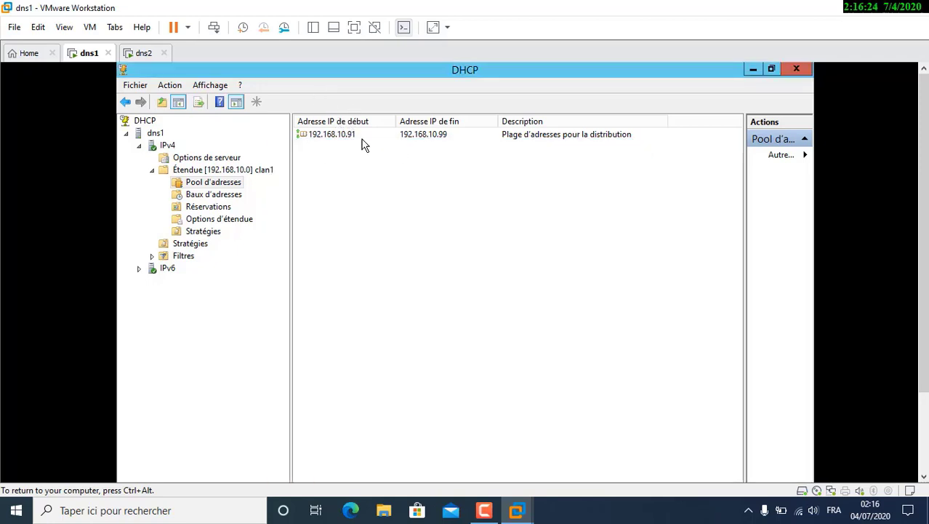
# Switch to the dns2 machine and run ipconfig /all to check its current network configuration
pyautogui.click(145, 54)
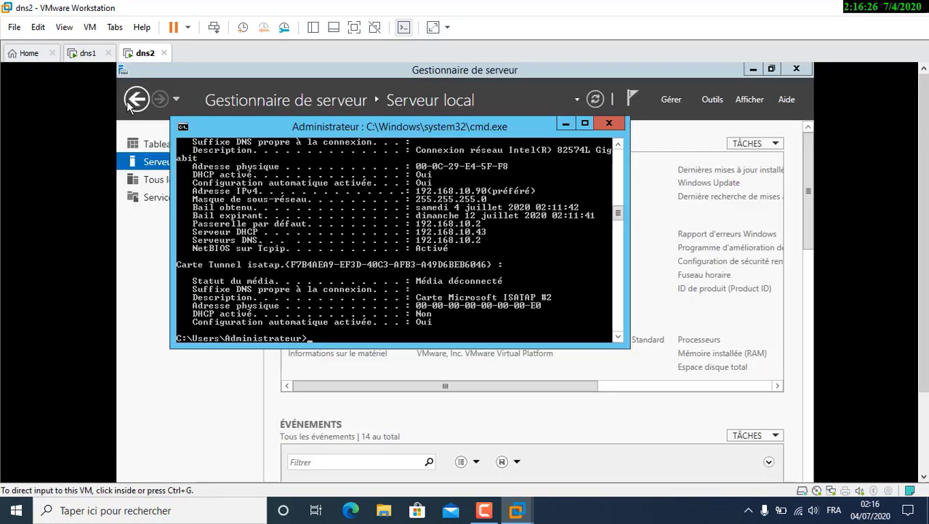
pyautogui.press('Up')
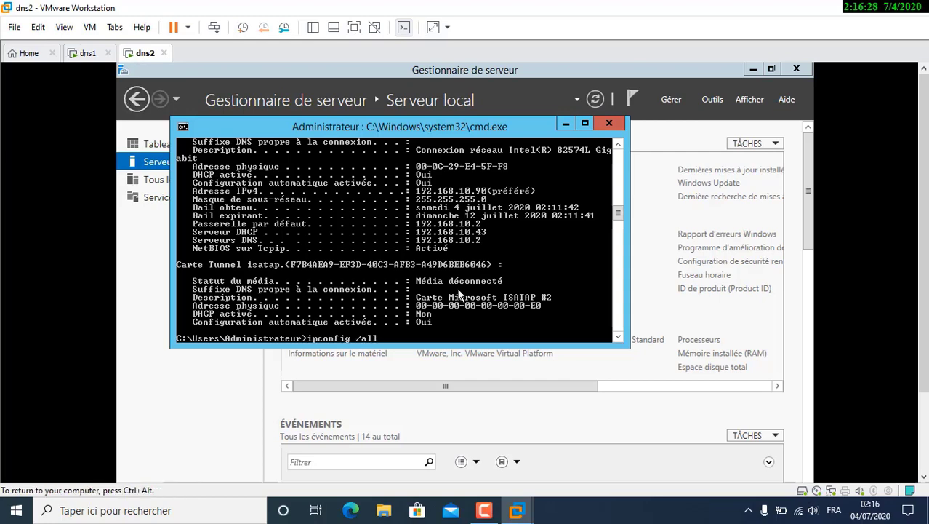
pyautogui.press('Return')
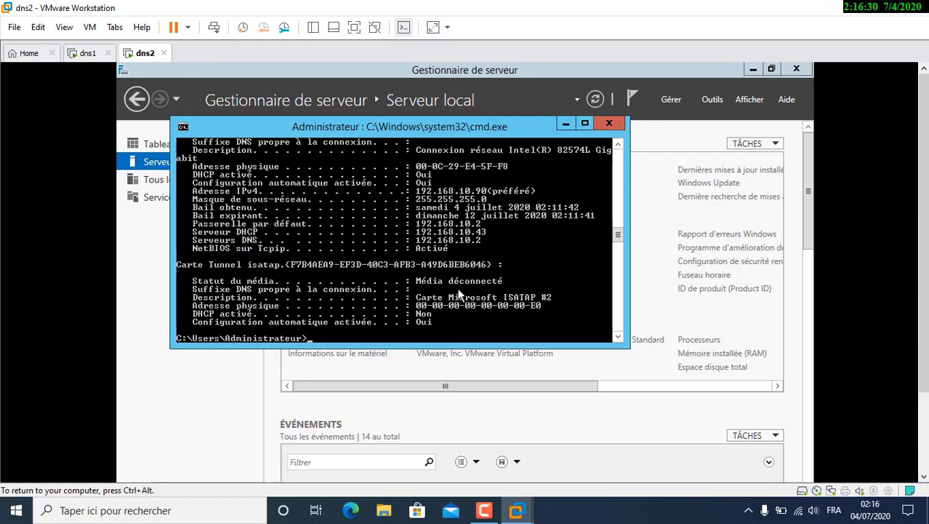
# Release the dns2 machine's IP address with ipconfig /release, leaving the ping 192.168.10.43 command unexecuted
pyautogui.write('ping 192.168.10.43')
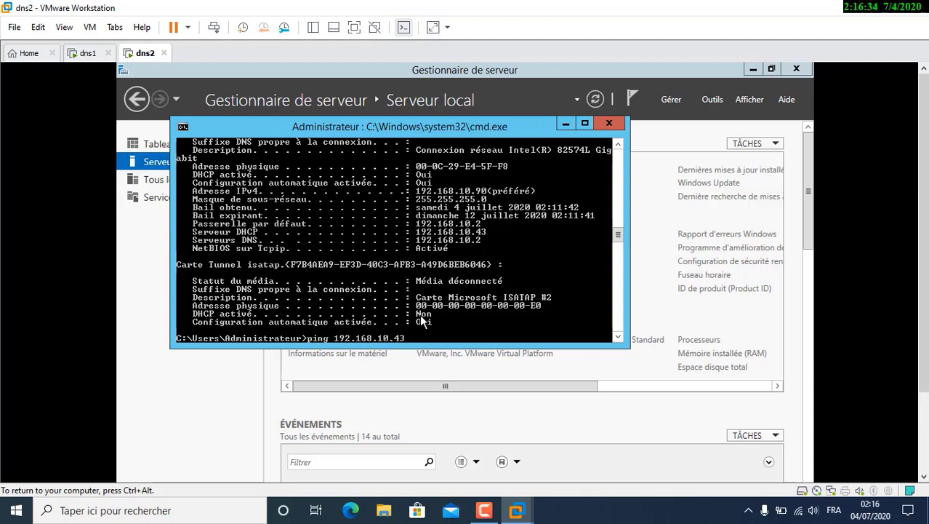
pyautogui.press('Up')
pyautogui.press('BackSpace')
pyautogui.press('BackSpace')
pyautogui.press('BackSpace')
pyautogui.write('release')
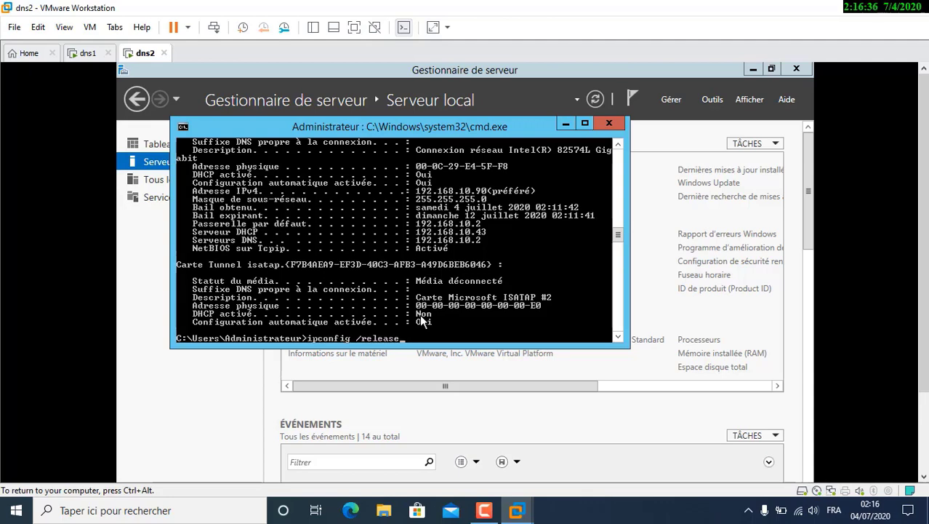
pyautogui.press('Return')
# Request a new DHCP address for dns2 by running ipconfig /renew
pyautogui.press('Up')
pyautogui.press('Up')
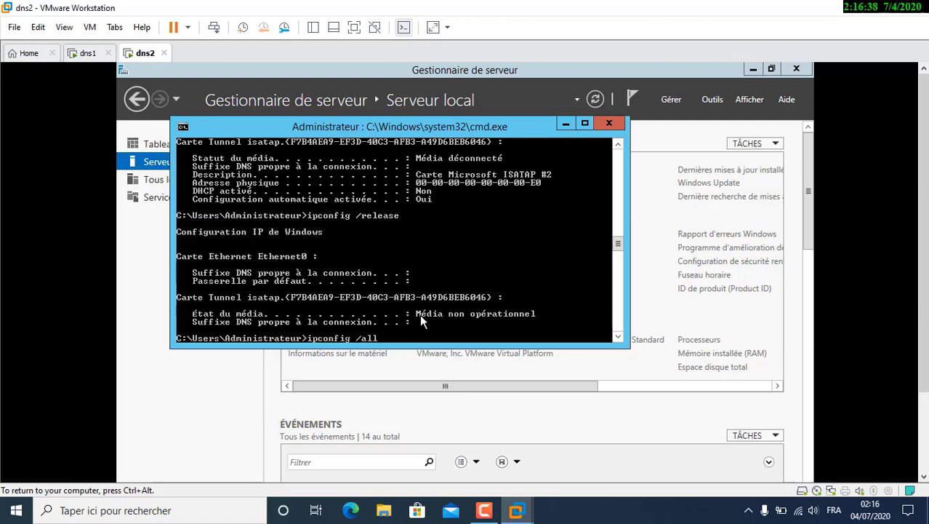
pyautogui.press('Down')
pyautogui.press('Down')
pyautogui.press('Down')
pyautogui.press('Up')
pyautogui.press('Return')
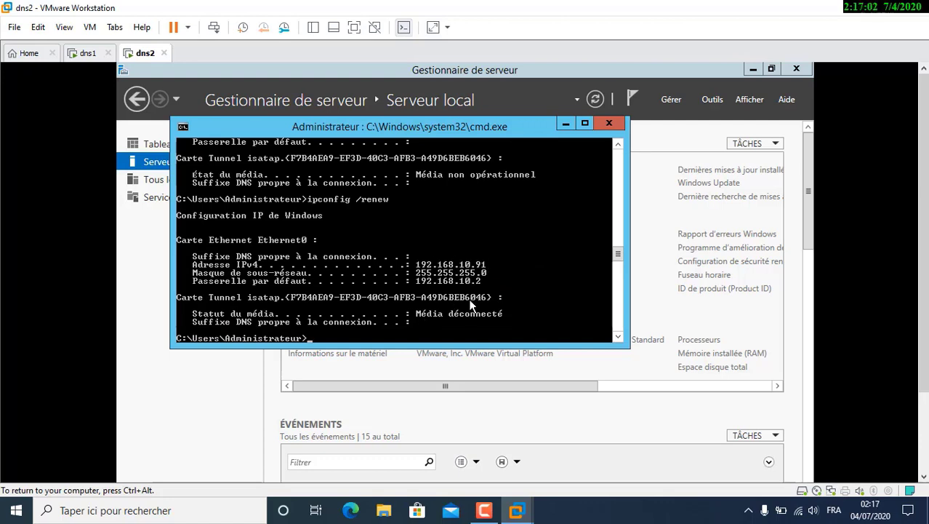
# On dns1, refresh the DHCP address leases and delete the dns2 lease for 192.168.10.91
pyautogui.click(88, 53)
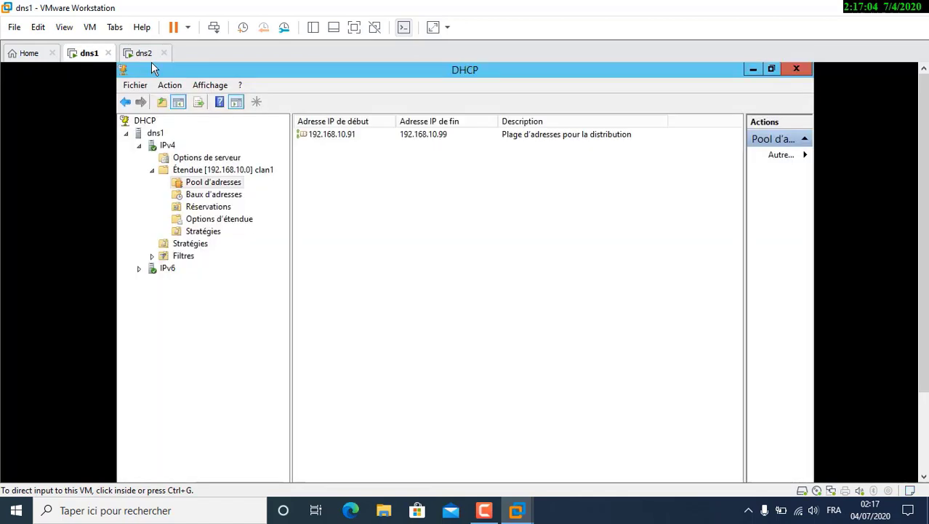
pyautogui.click(230, 196)
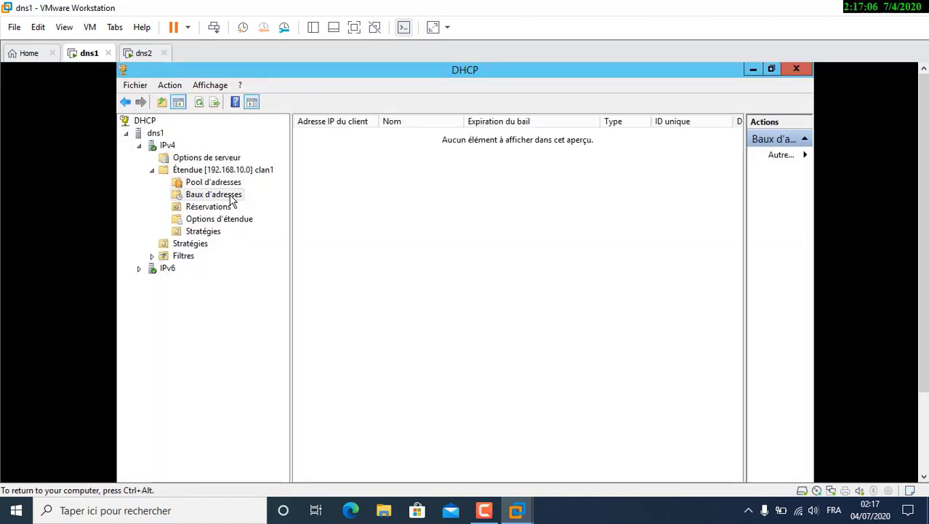
pyautogui.click(199, 102)
pyautogui.click(357, 139)
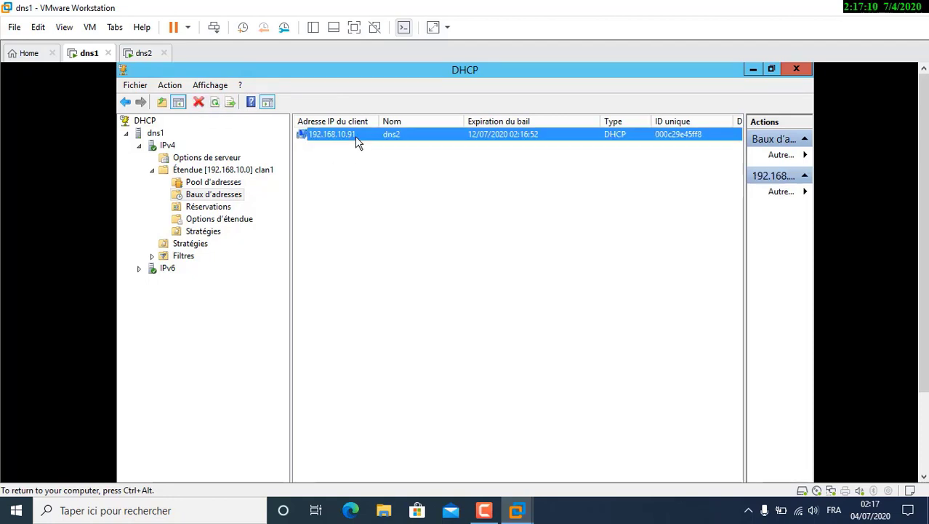
pyautogui.press('Delete')
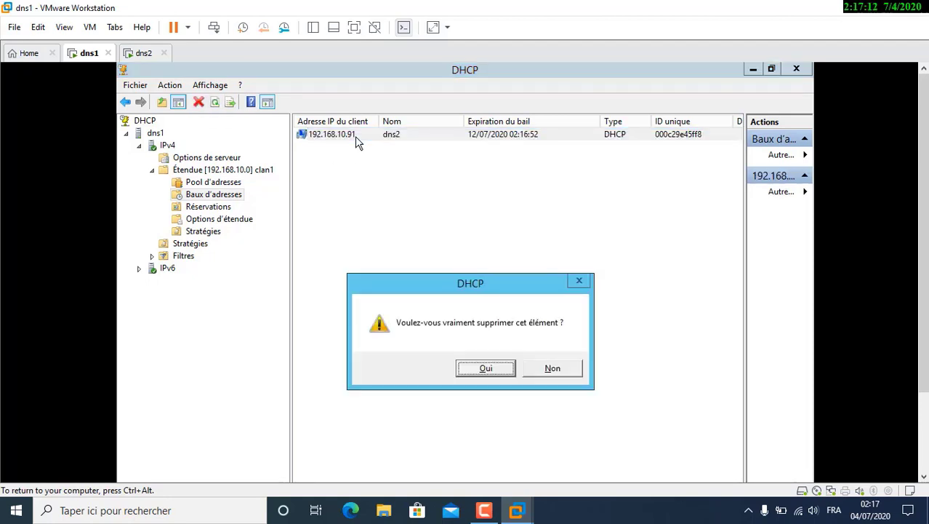
pyautogui.press('Return')
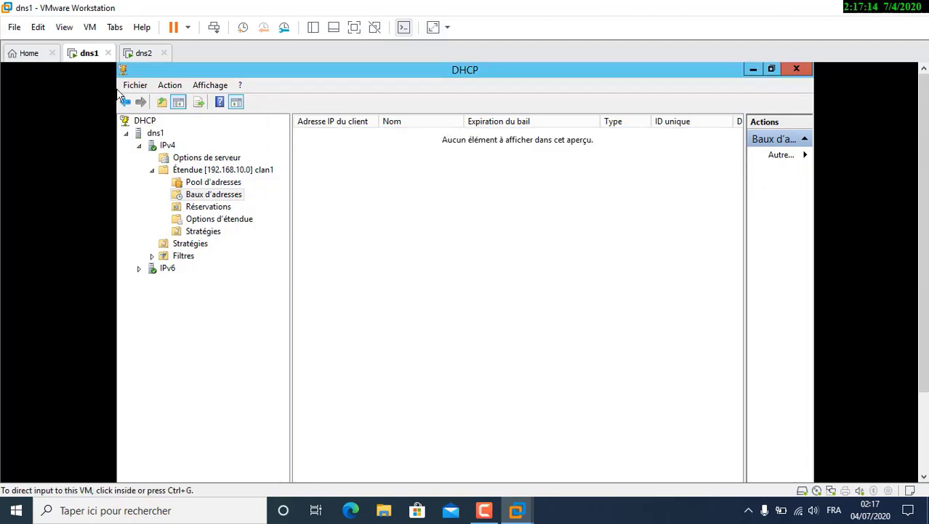
# Return to the dns2 command prompt and run ipconfig /renew again after the lease deletion
pyautogui.click(147, 53)
pyautogui.click(317, 298)
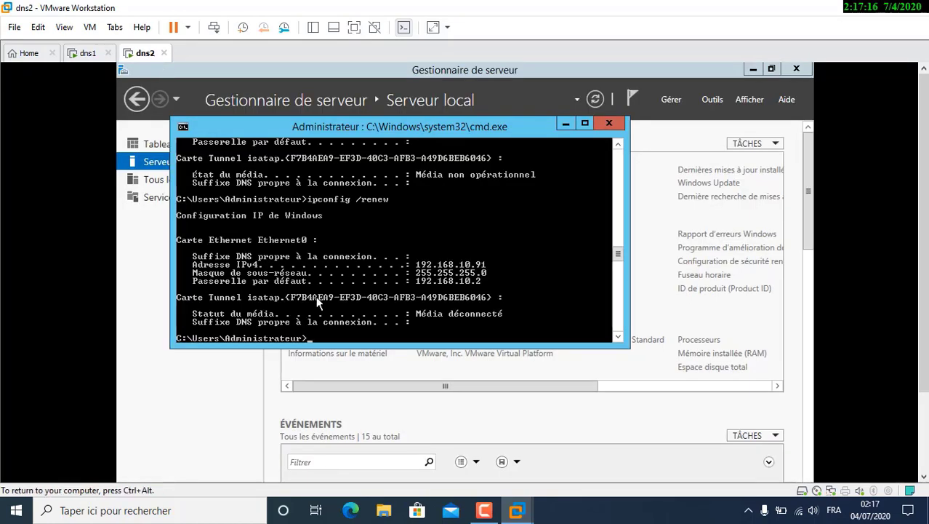
pyautogui.press('Up')
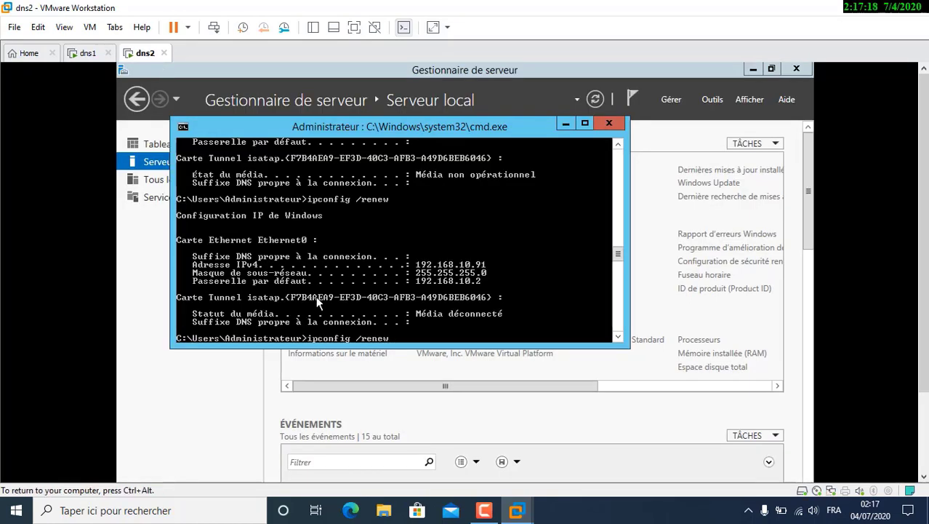
pyautogui.press('Return')
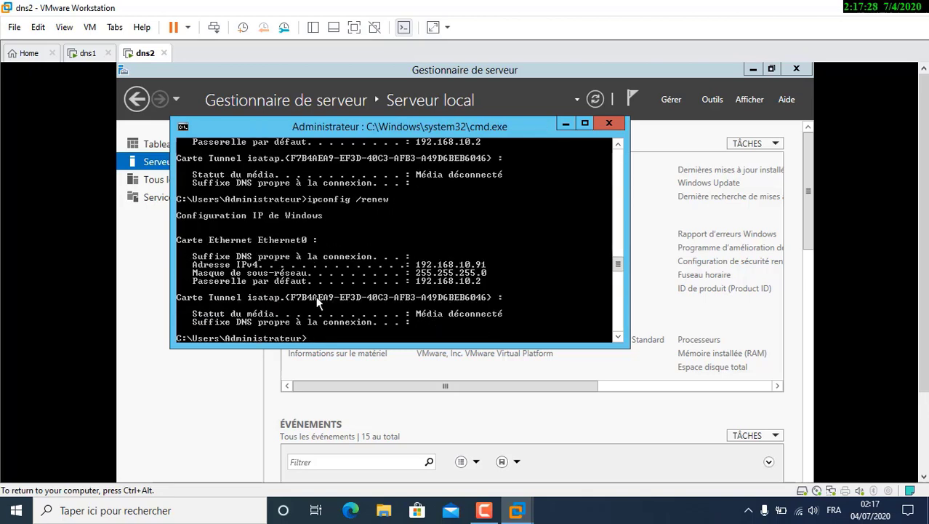
# Return to dns1 and refresh the address leases to check the dns2 entry
pyautogui.click(88, 53)
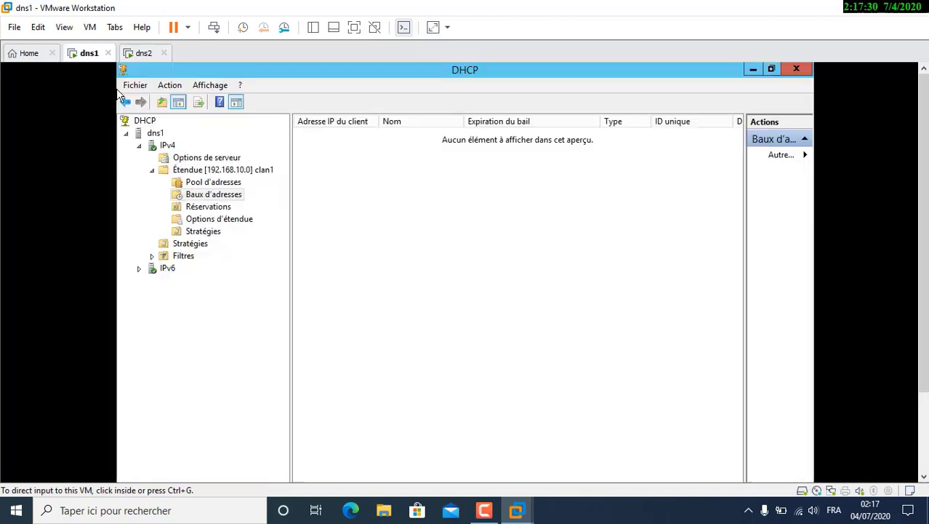
pyautogui.click(223, 196)
pyautogui.click(199, 102)
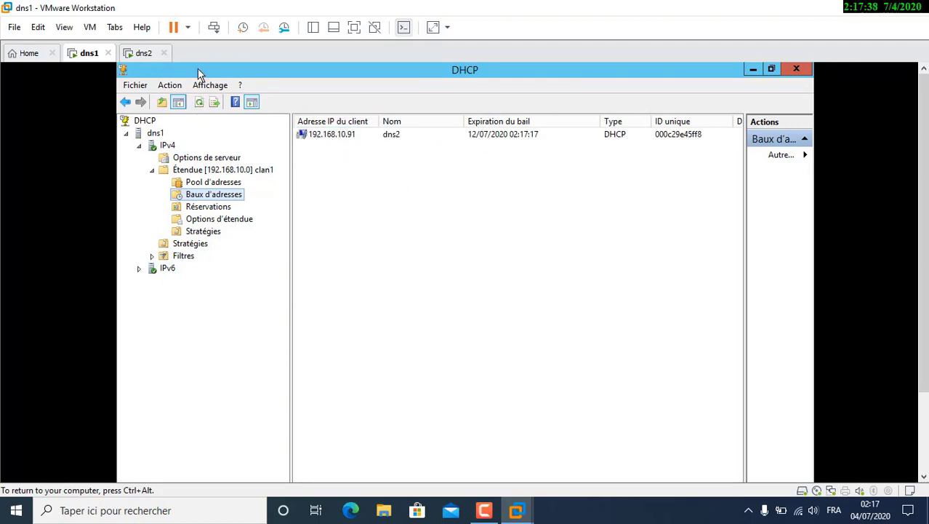
# On dns2, replace the drafted ipconfig /release command with ipconfig /all at the prompt without running it
pyautogui.click(143, 53)
pyautogui.click(420, 294)
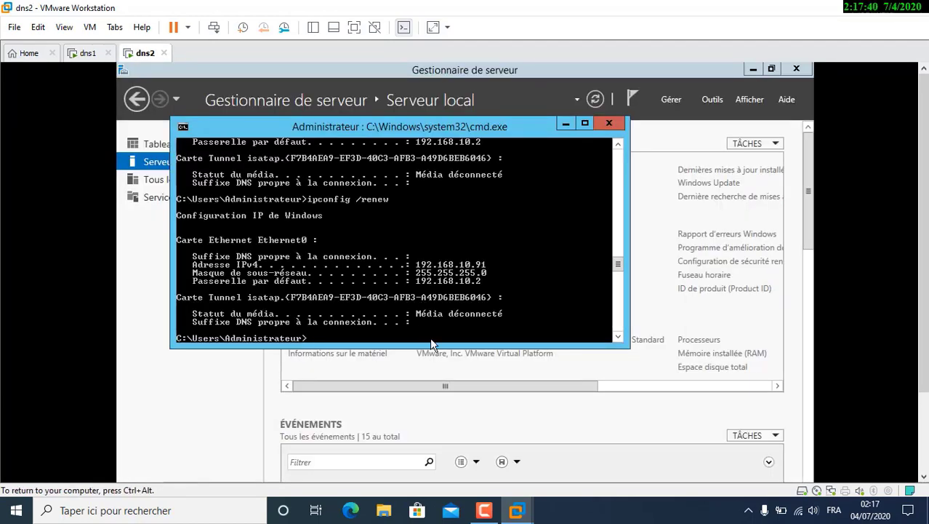
pyautogui.press('Up')
pyautogui.press('BackSpace')
pyautogui.press('BackSpace')
pyautogui.press('BackSpace')
pyautogui.write('lease')
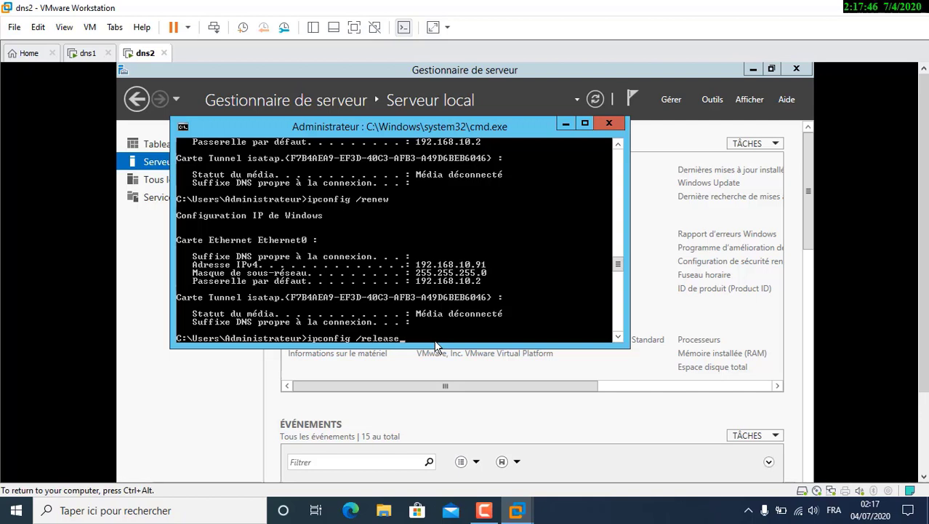
pyautogui.press('BackSpace')
pyautogui.press('BackSpace')
pyautogui.press('BackSpace')
pyautogui.press('BackSpace')
pyautogui.press('BackSpace')
pyautogui.press('BackSpace')
pyautogui.press('BackSpace')
pyautogui.write('all')
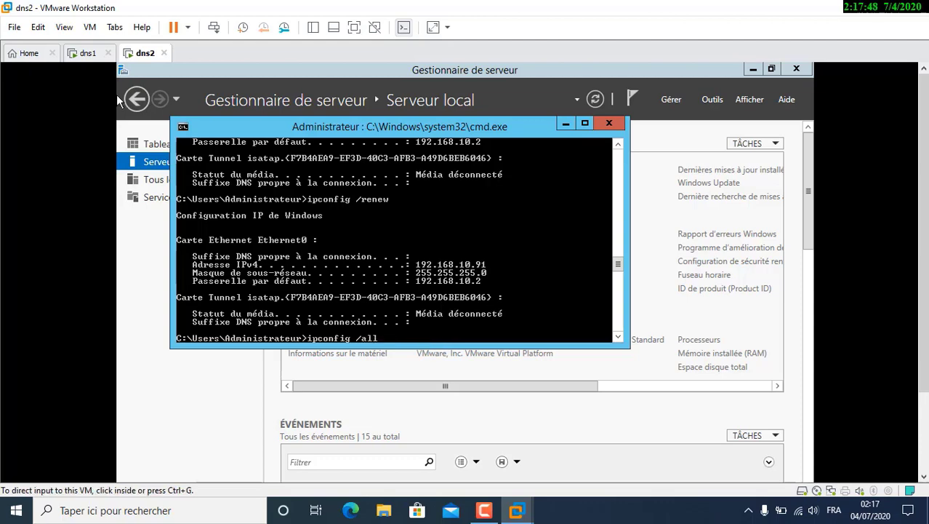
# On dns1, start a new DHCP reservation in scope clan1 named dns2 with IP address 192.168.10.91
pyautogui.click(88, 53)
pyautogui.moveTo(301, 267); pyautogui.dragTo(216, 205)
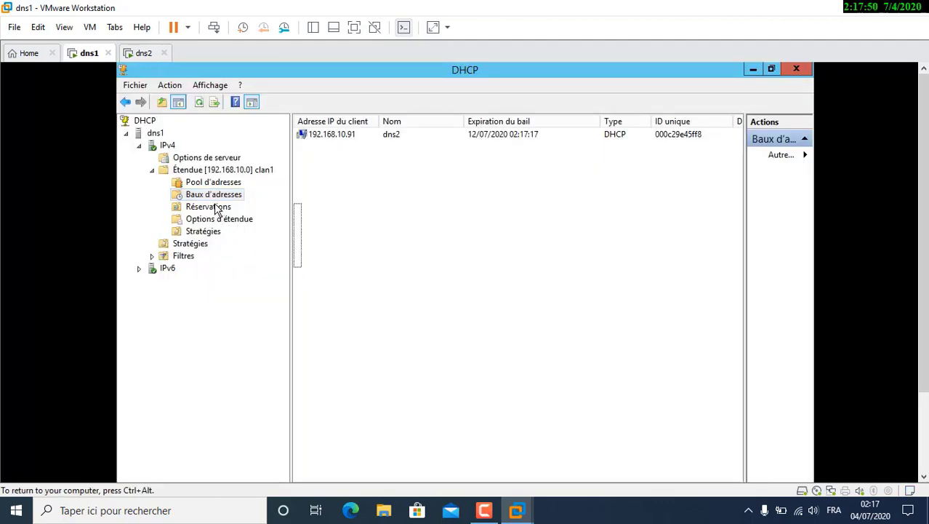
pyautogui.click(209, 207)
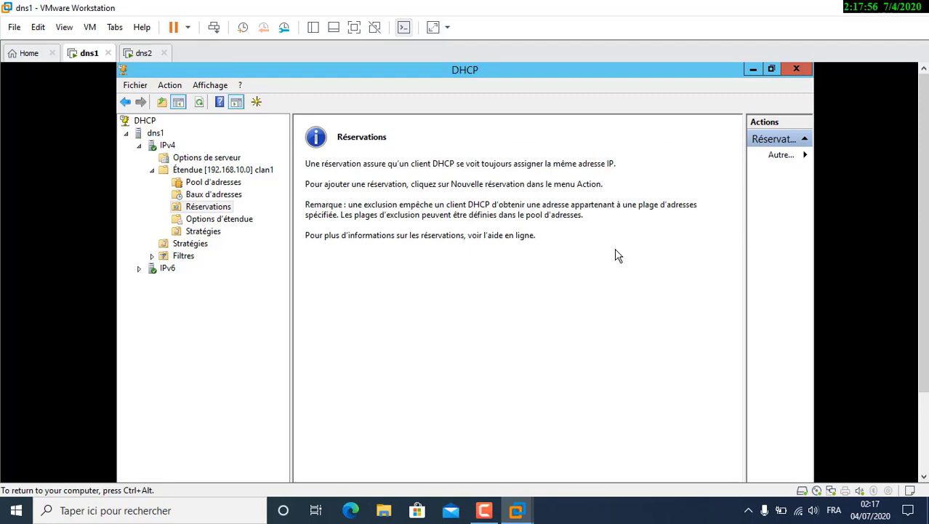
pyautogui.click(795, 154)
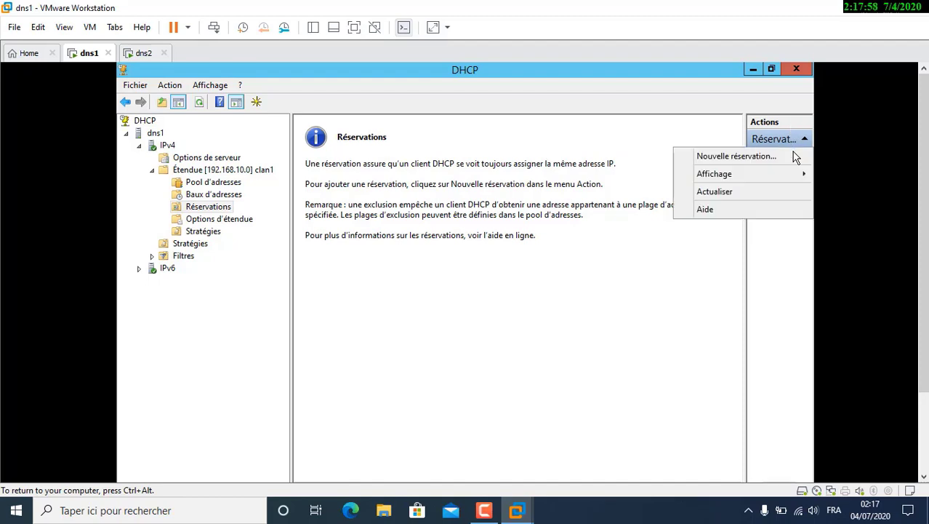
pyautogui.click(763, 160)
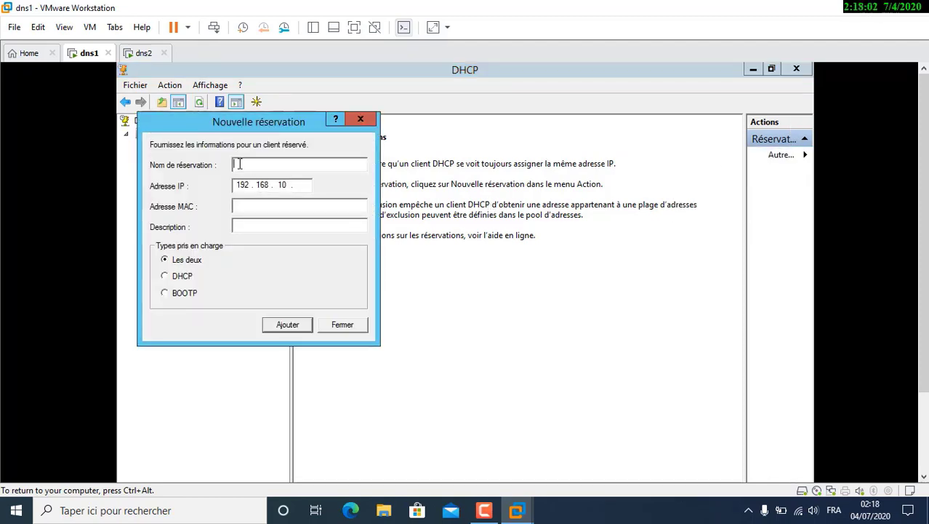
pyautogui.write('dns2')
pyautogui.press('Tab')
pyautogui.press('Tab')
pyautogui.click(303, 181)
pyautogui.click(303, 186)
pyautogui.press('BackSpace')
pyautogui.write('1')
pyautogui.click(280, 206)
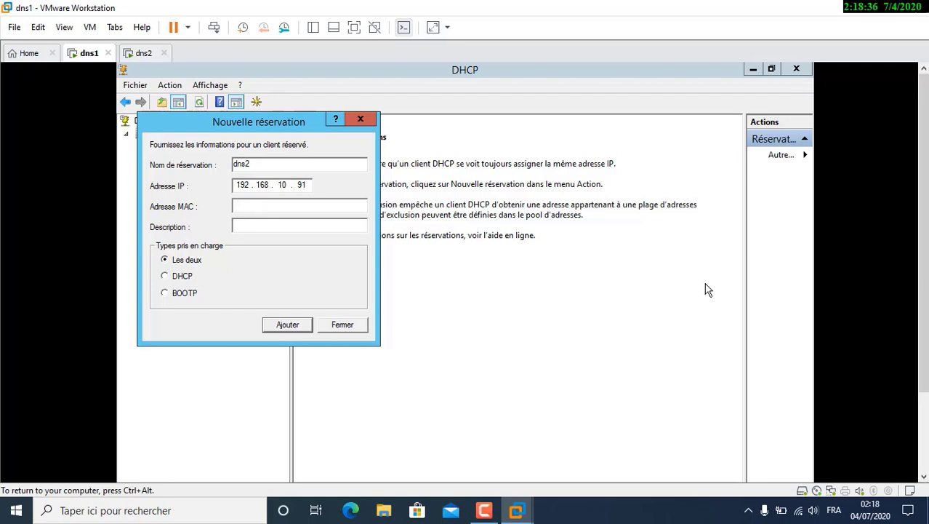
# Copy 000c29e45ff8 from the Notepad note into the reservation's MAC address, limit the supported type to DHCP, and add the reservation
pyautogui.moveTo(924, 160); pyautogui.dragTo(924, 251)
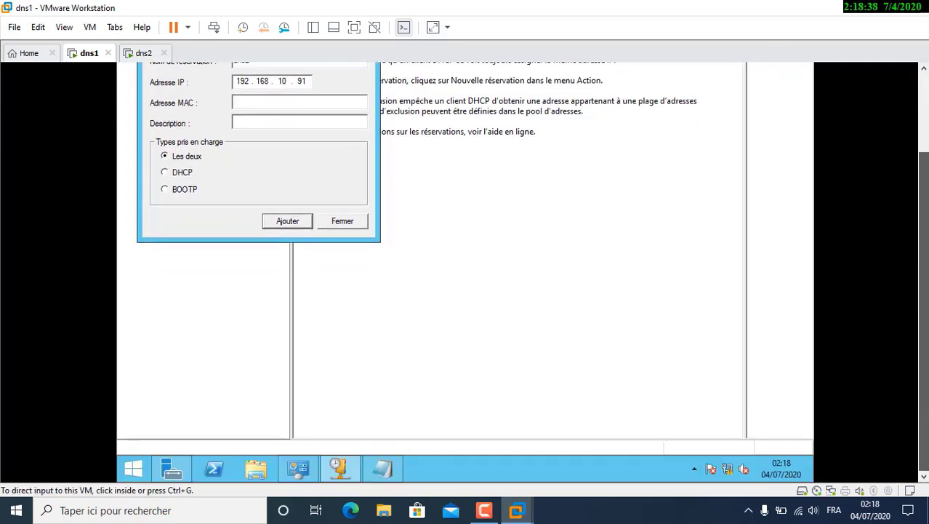
pyautogui.click(384, 468)
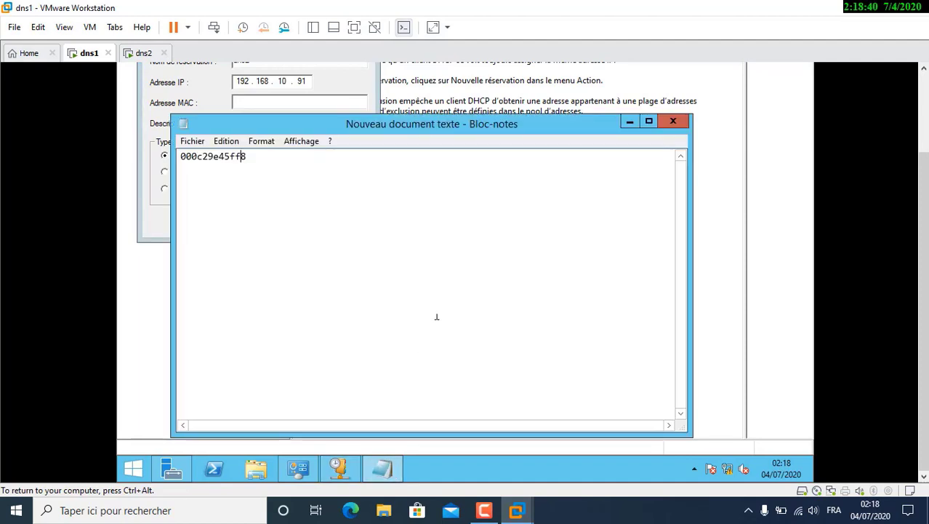
pyautogui.click(255, 174)
pyautogui.hotkey('ctrl', 'a')
pyautogui.hotkey('ctrl', 'c')
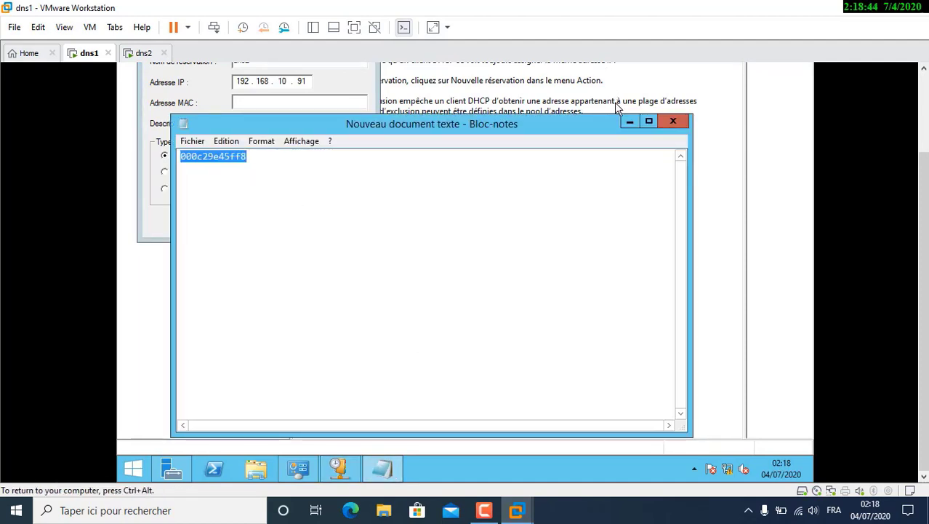
pyautogui.click(339, 87)
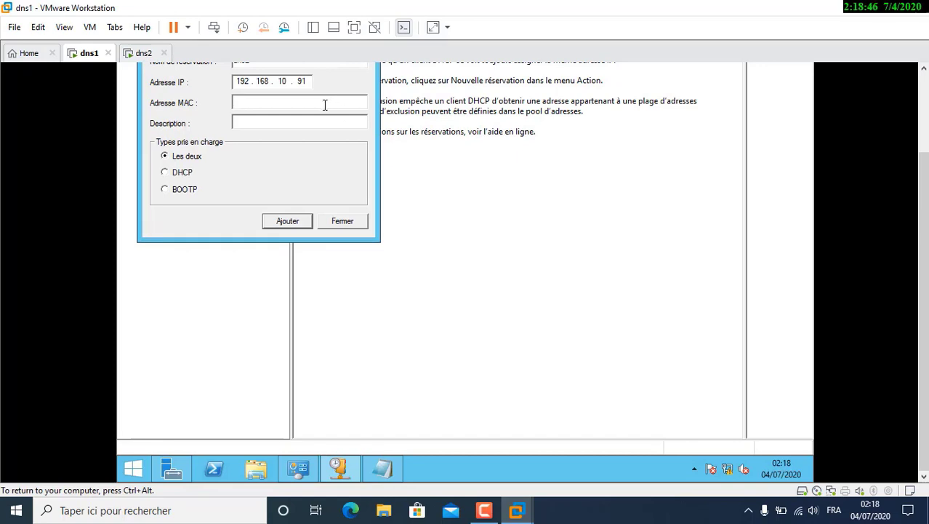
pyautogui.hotkey('ctrl', 'v')
pyautogui.click(295, 222)
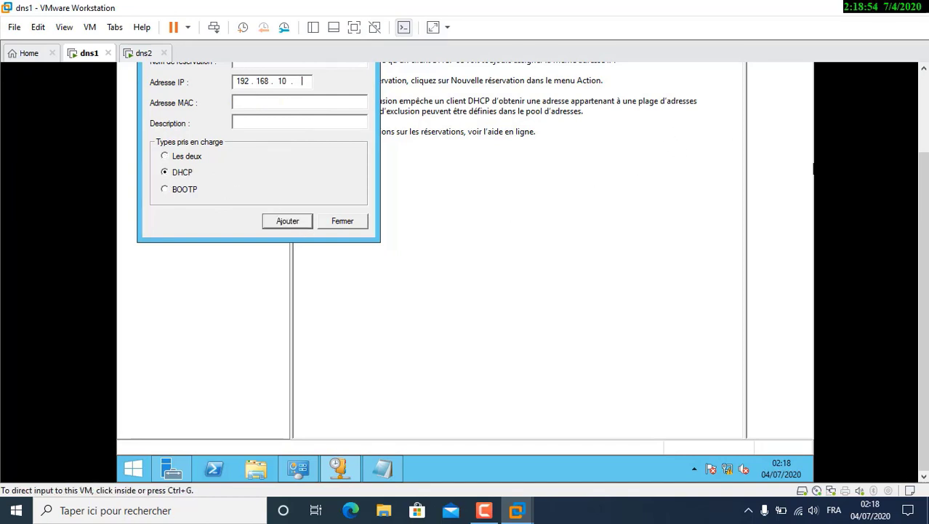
pyautogui.click(359, 221)
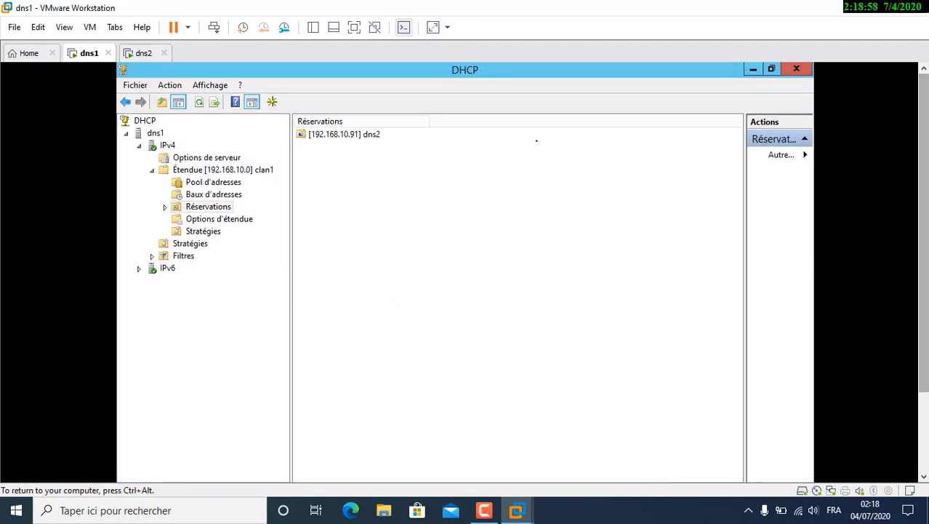
# View the dns2 reservation's options and try to delete the active 192.168.10.91 lease from the address leases
pyautogui.doubleClick(343, 138)
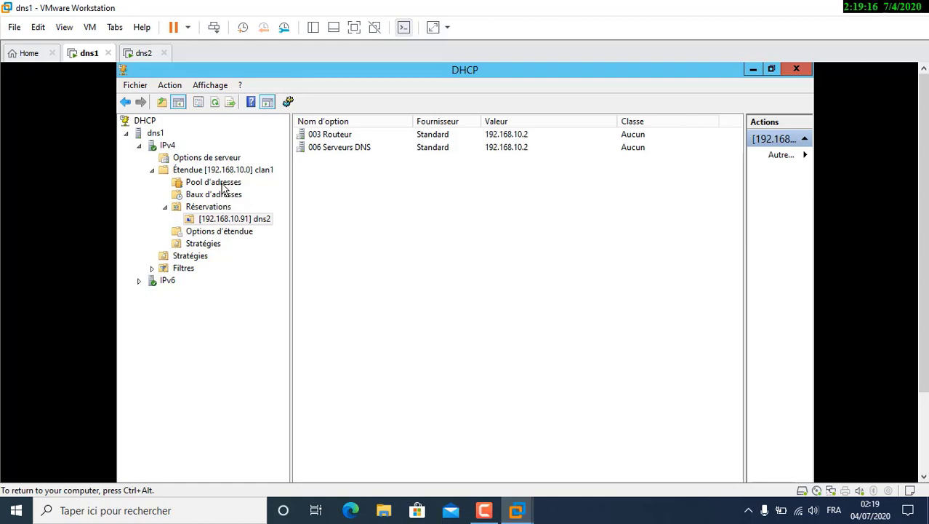
pyautogui.click(224, 195)
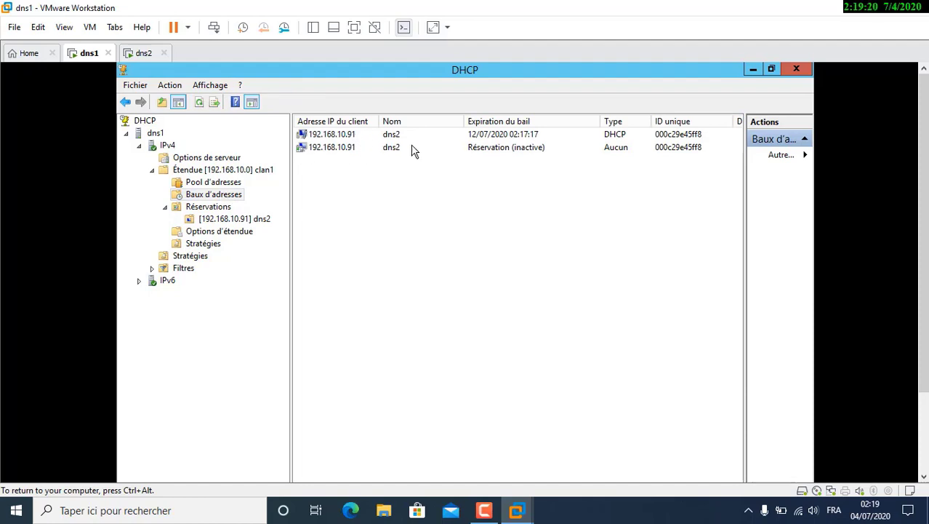
pyautogui.click(482, 136)
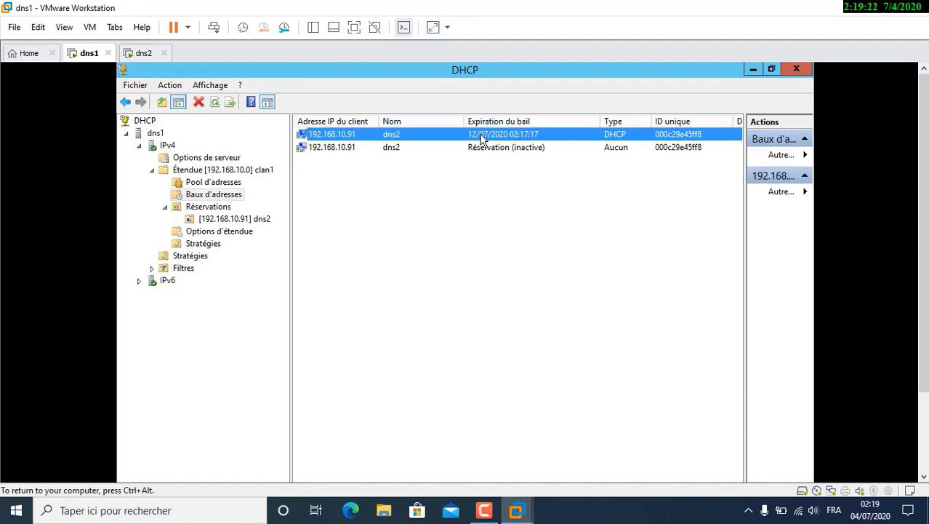
pyautogui.press('Delete')
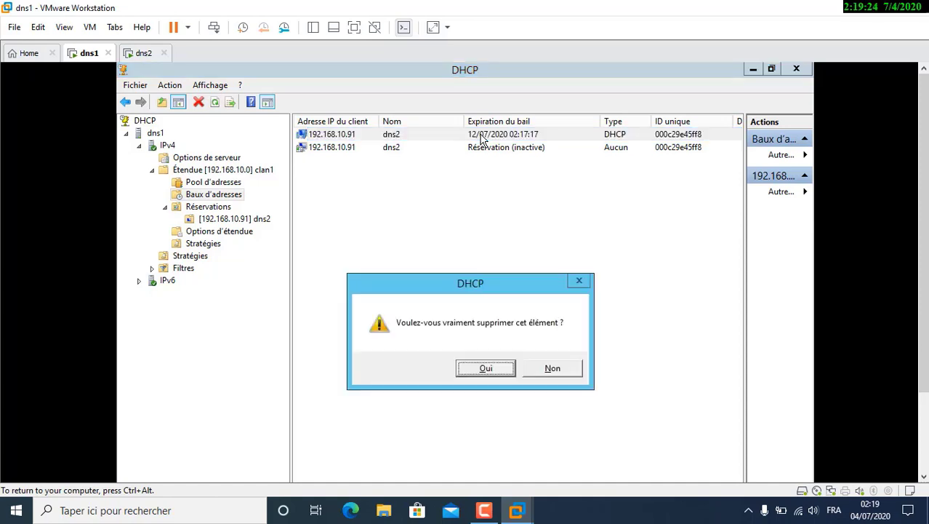
pyautogui.press('Return')
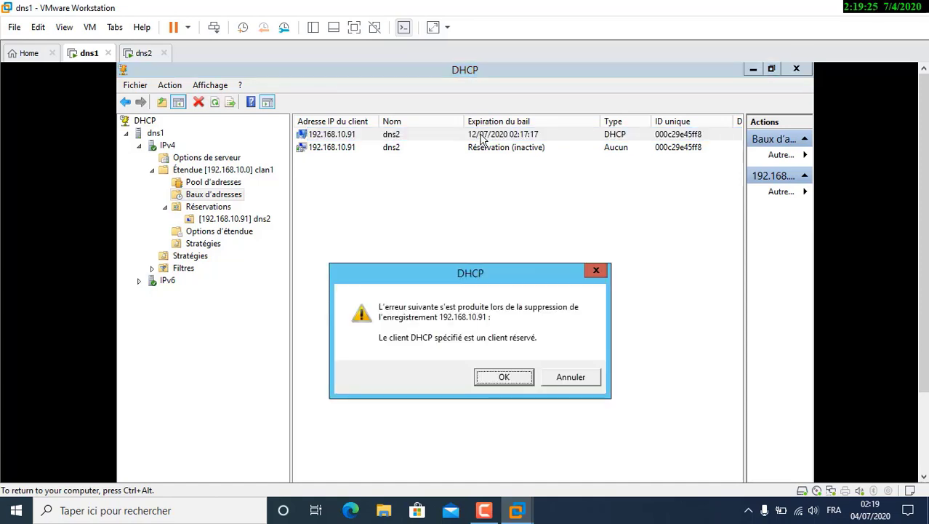
pyautogui.click(503, 378)
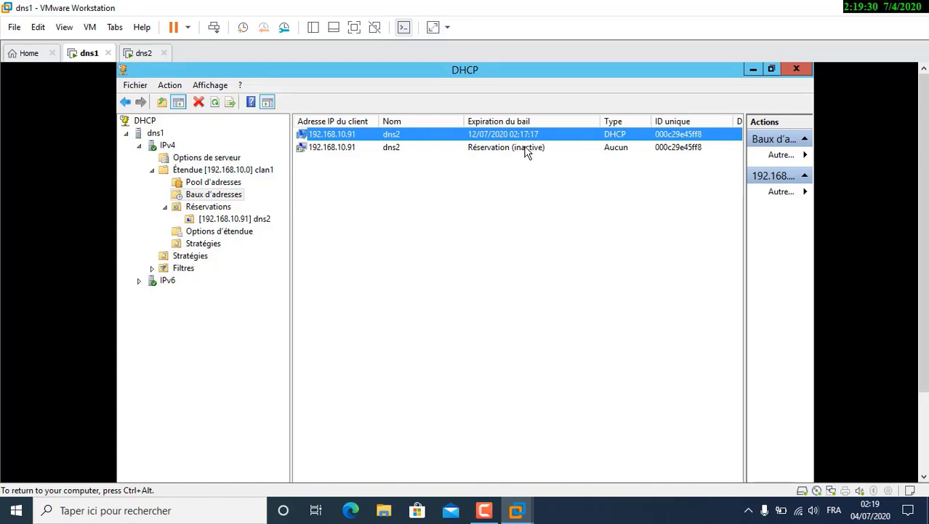
# Check the properties of the 192.168.10.91 dns2 reservation without changing them and delete that reservation
pyautogui.click(226, 219)
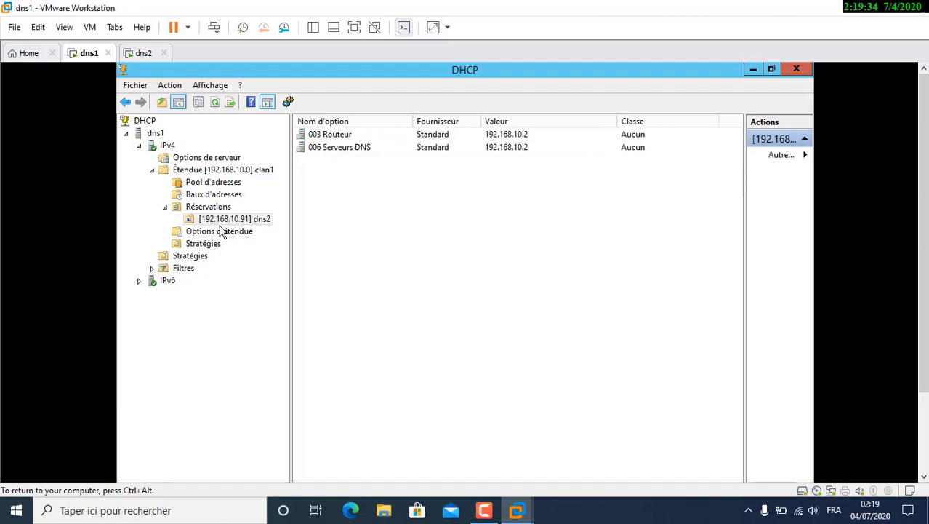
pyautogui.click(211, 210)
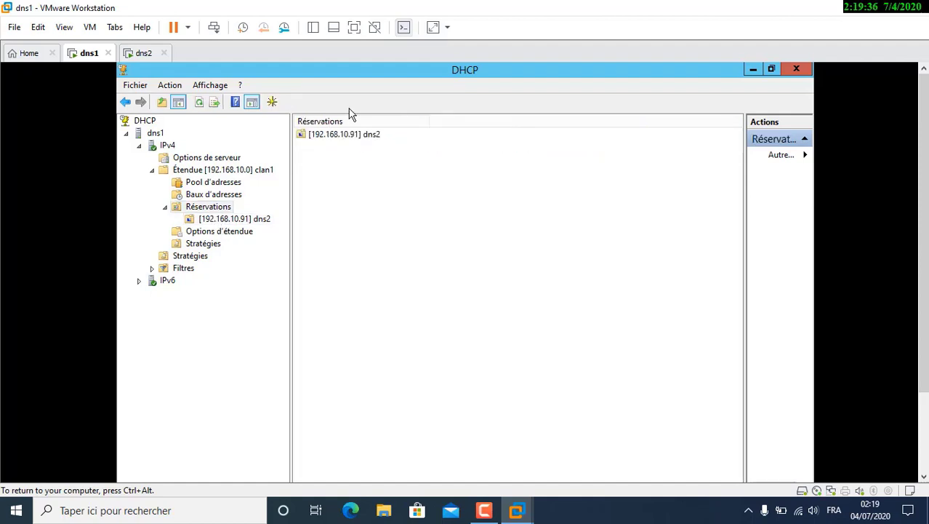
pyautogui.click(349, 135)
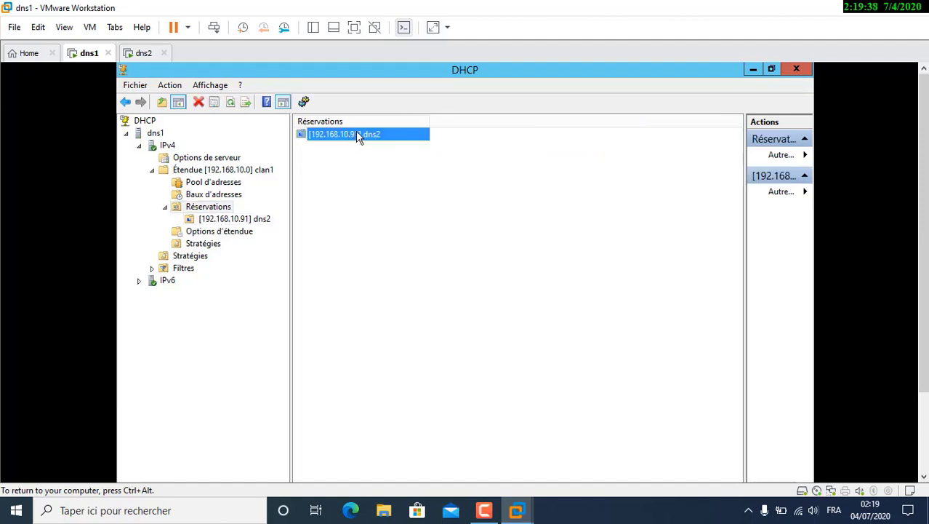
pyautogui.rightClick(367, 137)
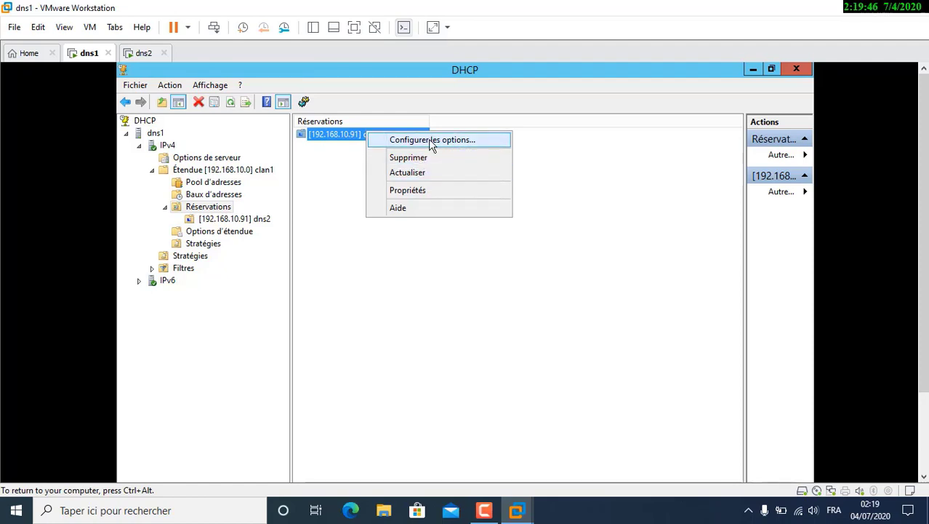
pyautogui.click(421, 191)
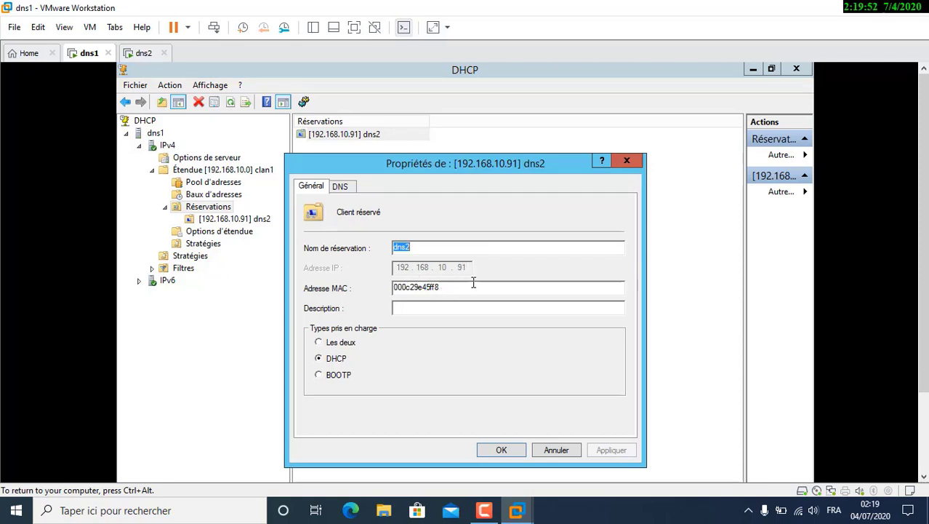
pyautogui.click(556, 448)
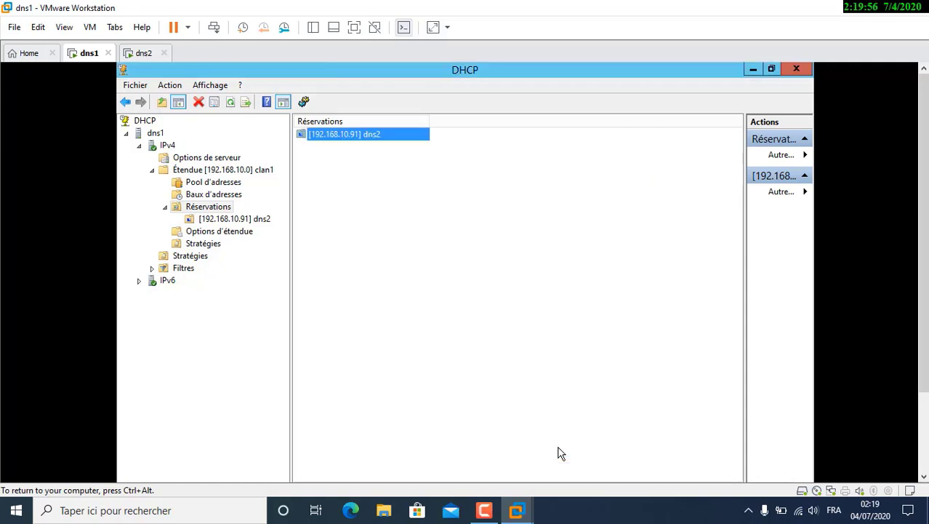
pyautogui.press('Delete')
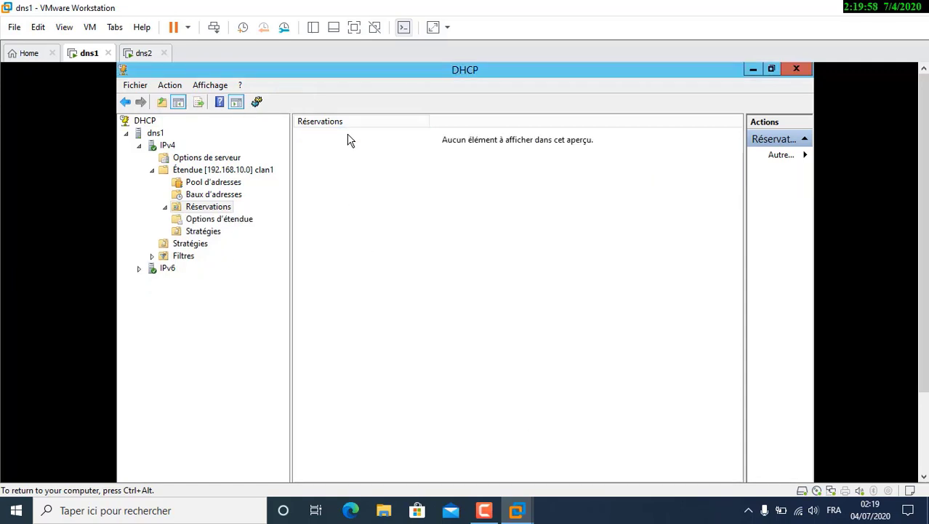
# Add a DHCP-only reservation named dns2 with IP address 192.168.10.92 and MAC address 000c29e45ff8
pyautogui.click(799, 157)
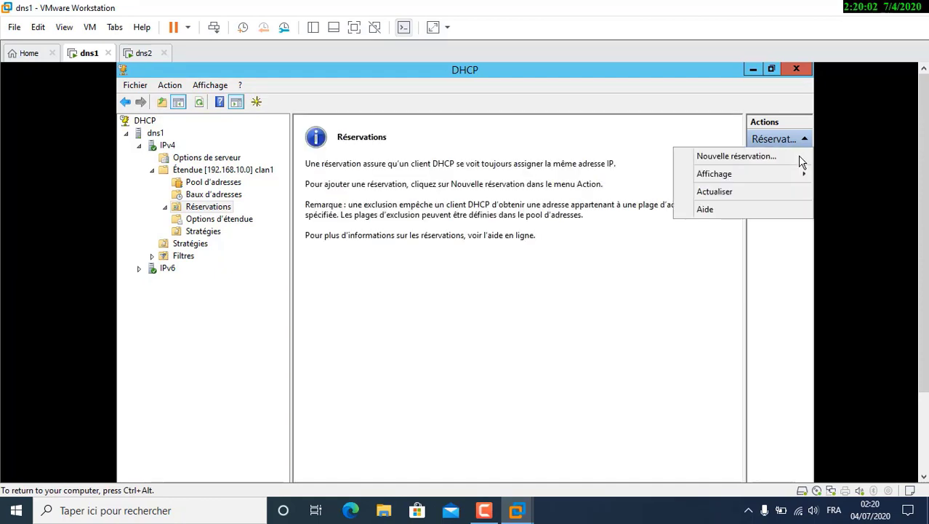
pyautogui.click(772, 161)
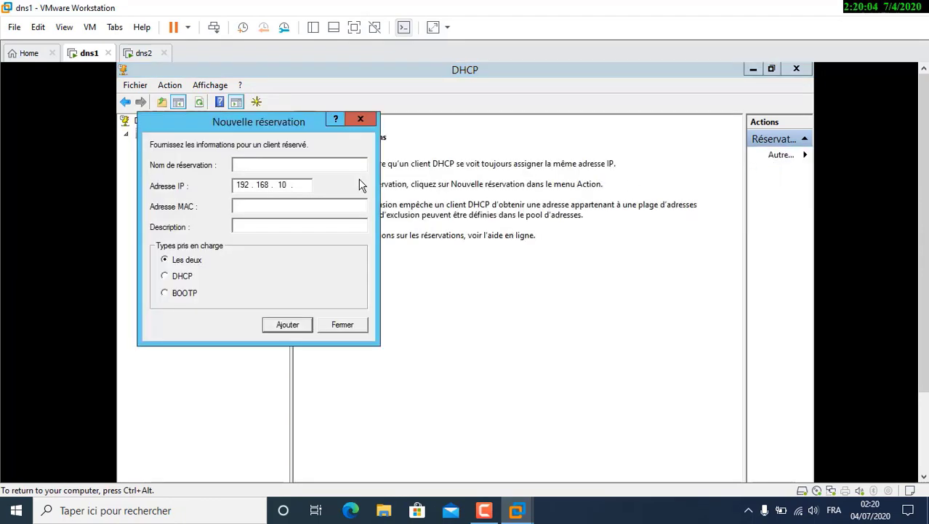
pyautogui.write('dns2')
pyautogui.press('Tab')
pyautogui.press('Tab')
pyautogui.click(299, 182)
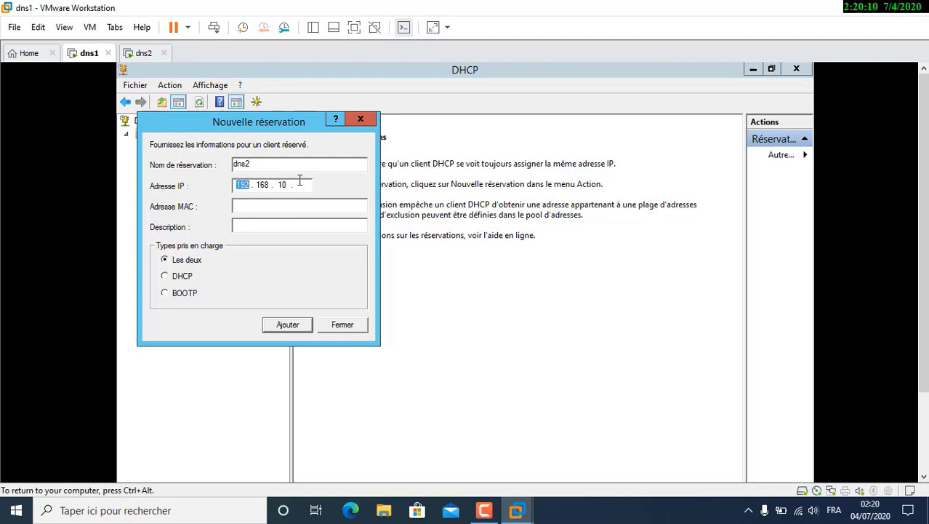
pyautogui.press('Right')
pyautogui.press('Right')
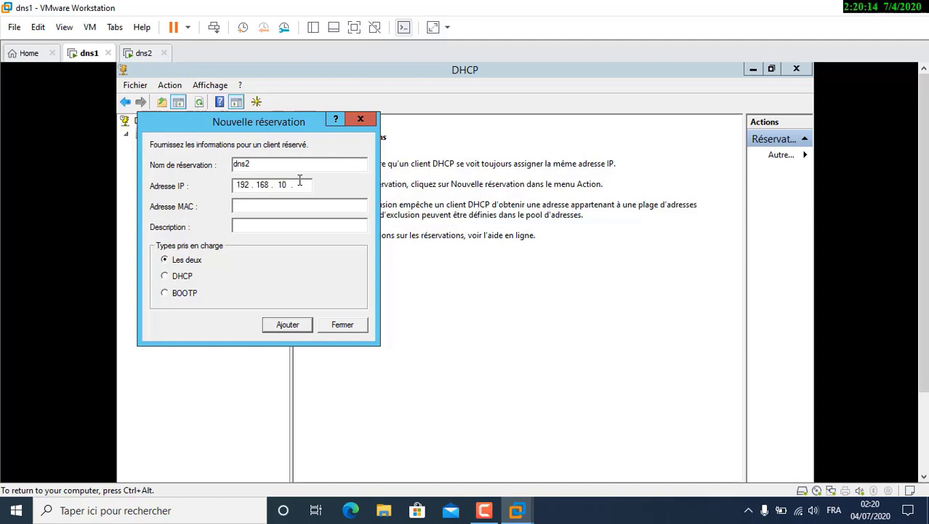
pyautogui.press('Right')
pyautogui.write('92')
pyautogui.write('000c29e45ff8')
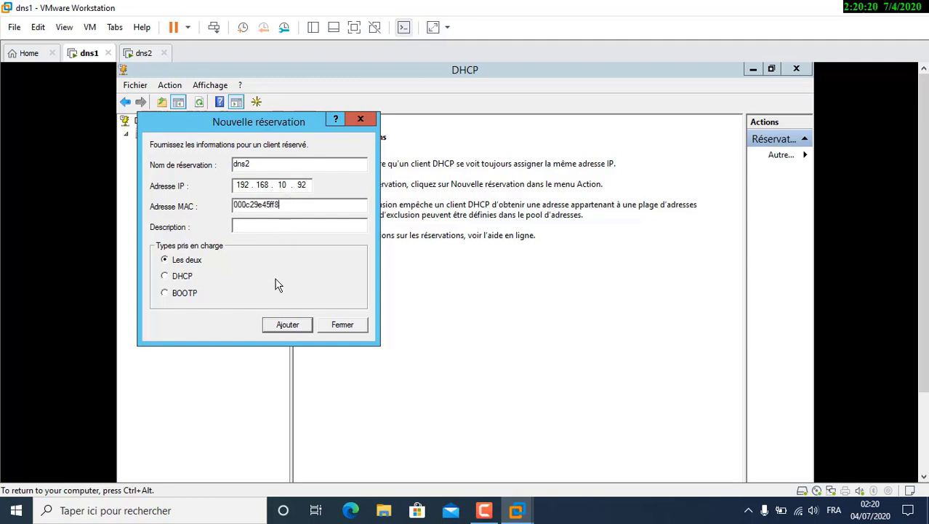
pyautogui.click(164, 276)
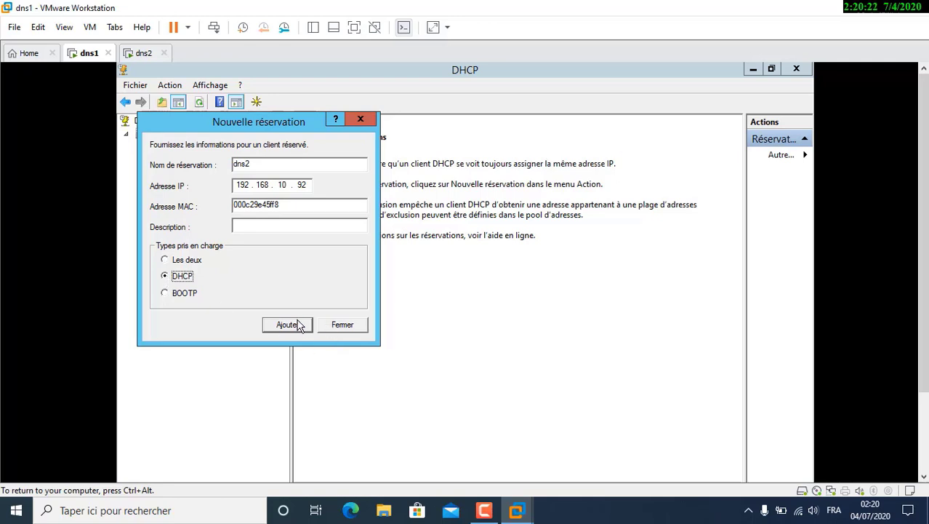
pyautogui.click(294, 325)
pyautogui.click(334, 327)
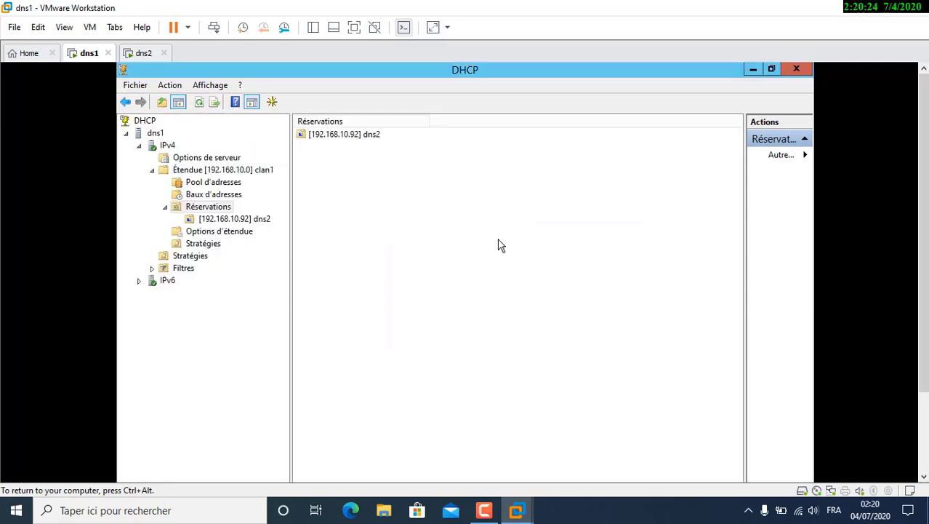
# Open the clan1 scope's address leases and try to delete the inactive 192.168.10.91 dns2 lease
pyautogui.click(311, 138)
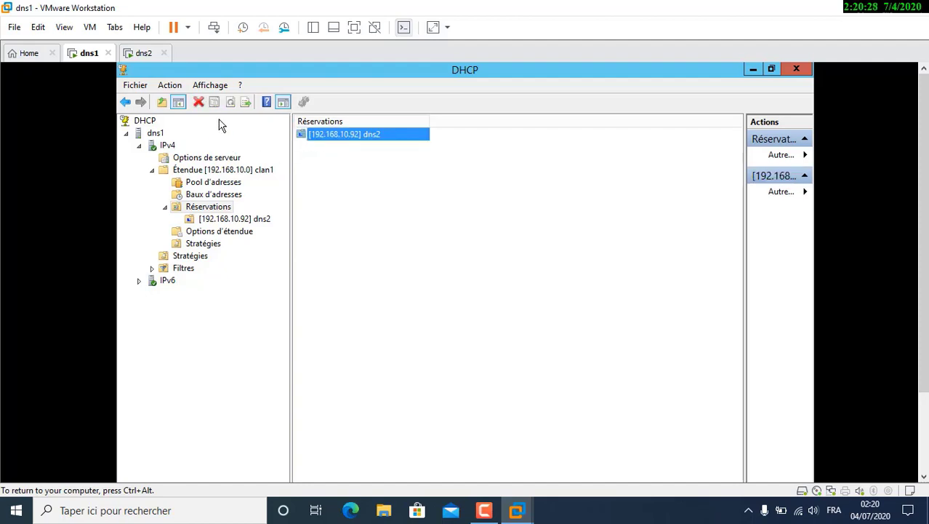
pyautogui.click(215, 186)
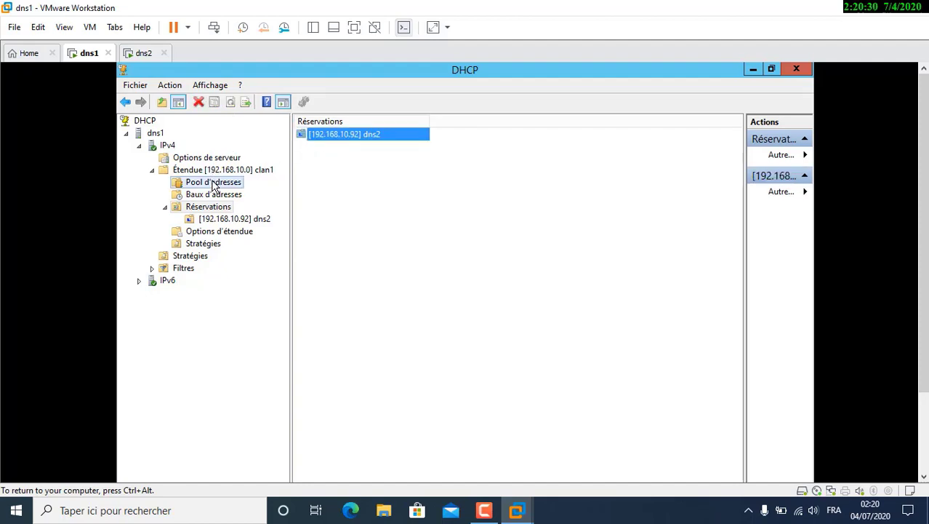
pyautogui.click(215, 194)
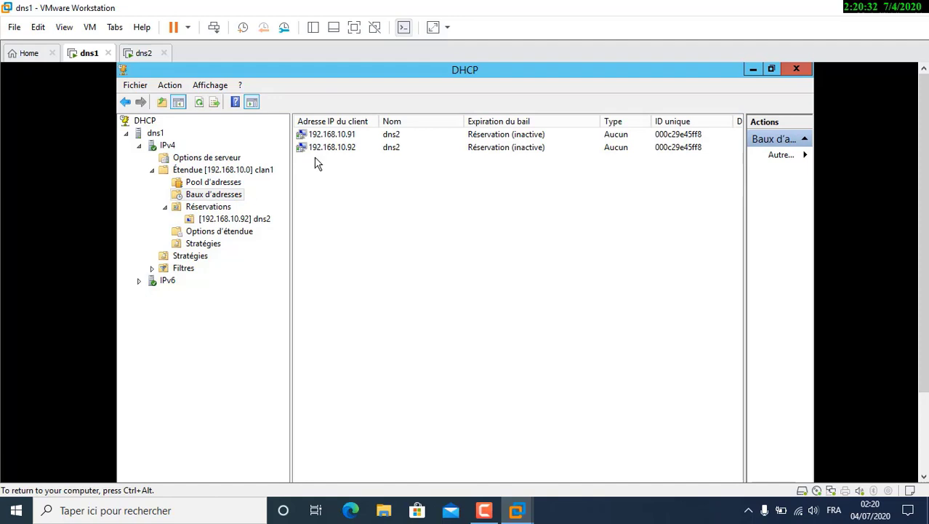
pyautogui.click(342, 137)
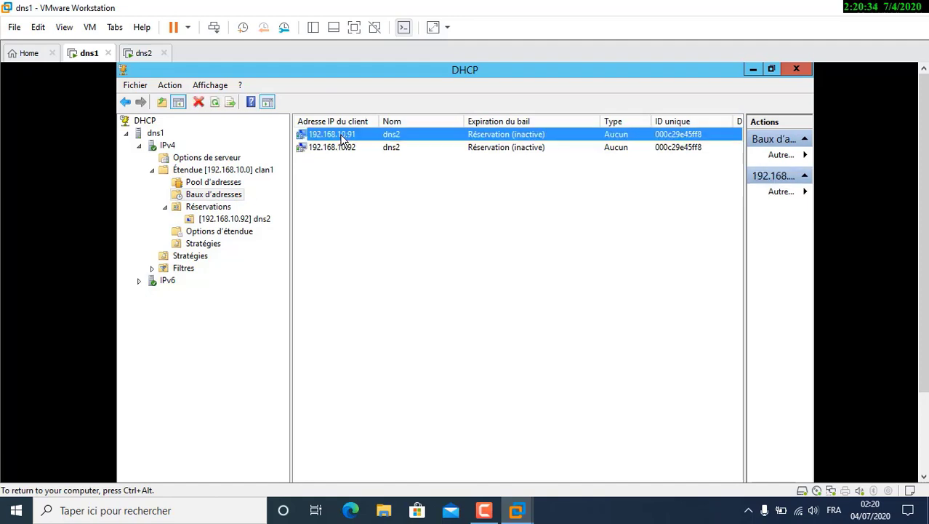
pyautogui.press('Delete')
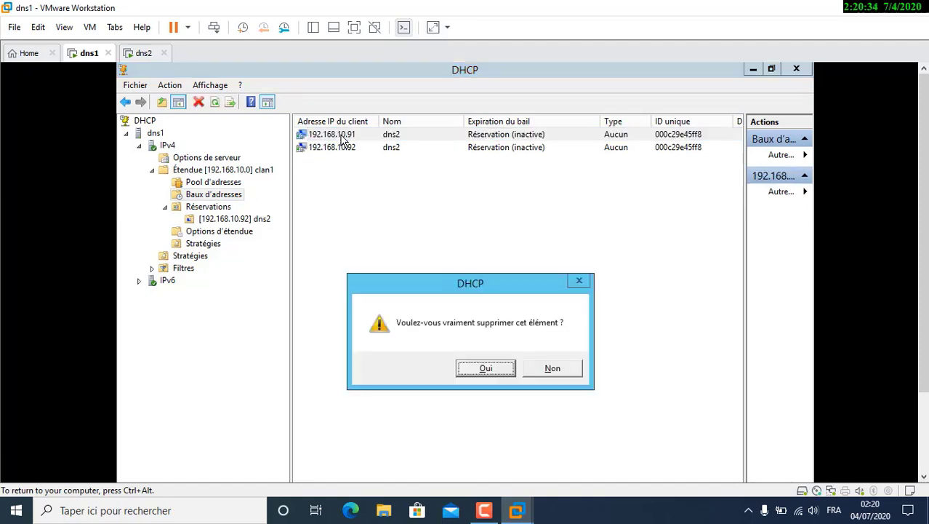
pyautogui.click(485, 369)
pyautogui.click(518, 388)
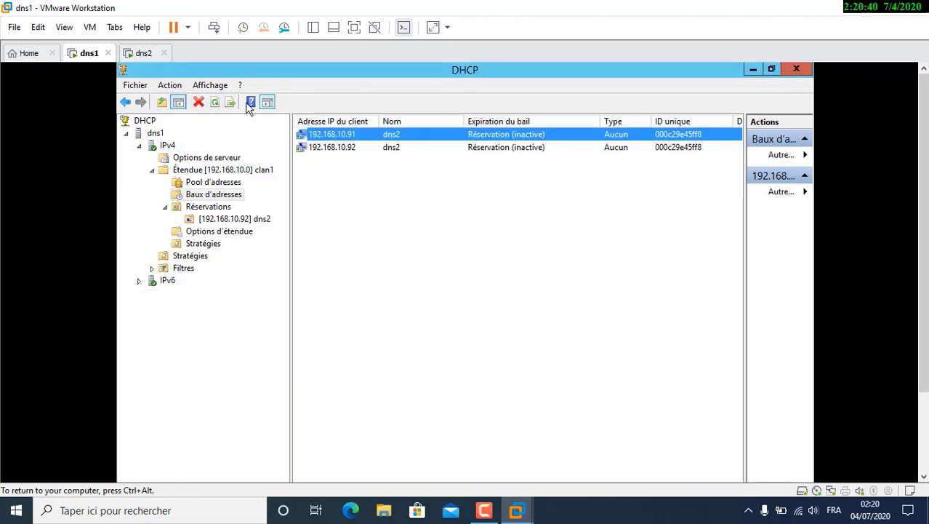
# Switch to the dns2 machine and try to renew its IP lease with ipconfig /renew
pyautogui.click(168, 60)
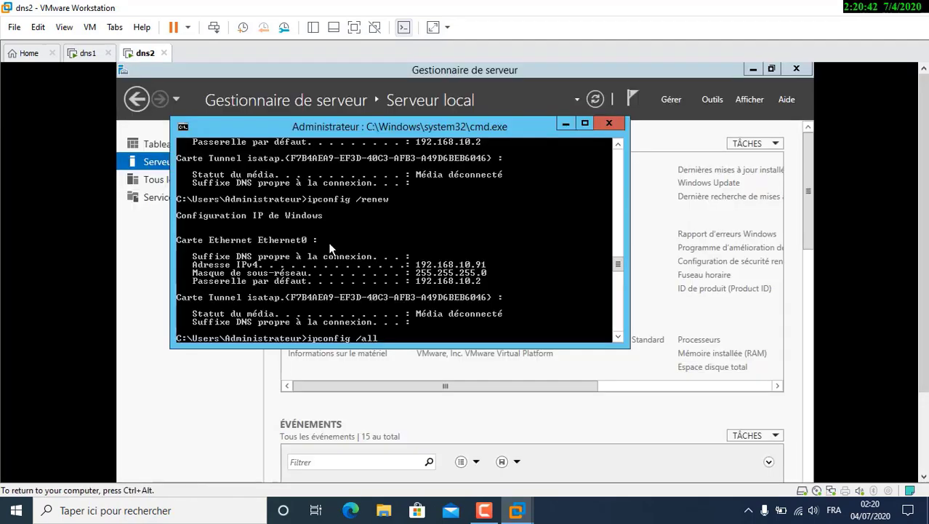
pyautogui.press('Up')
pyautogui.press('Up')
pyautogui.press('Down')
pyautogui.press('Return')
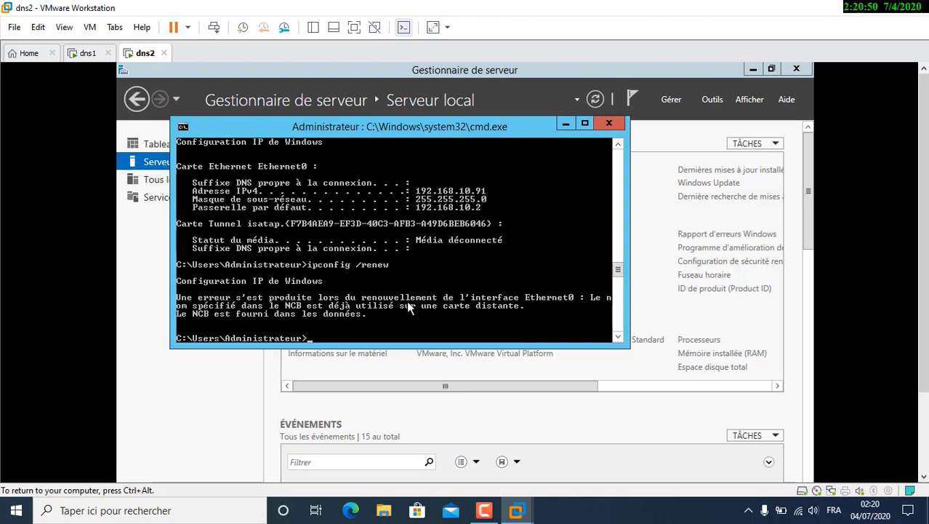
# Release the current IP configuration of dns2 with ipconfig /release
pyautogui.press('Up')
pyautogui.press('Up')
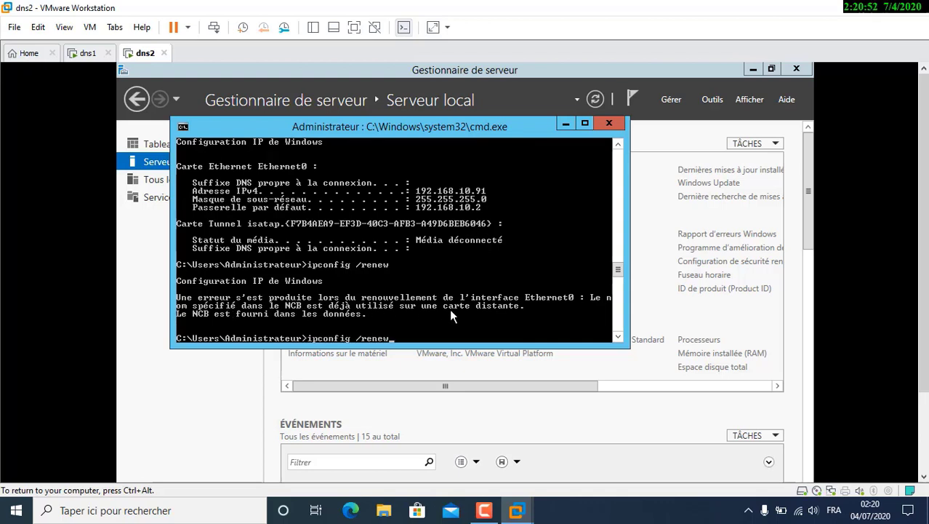
pyautogui.press('Up')
pyautogui.press('Down')
pyautogui.press('Return')
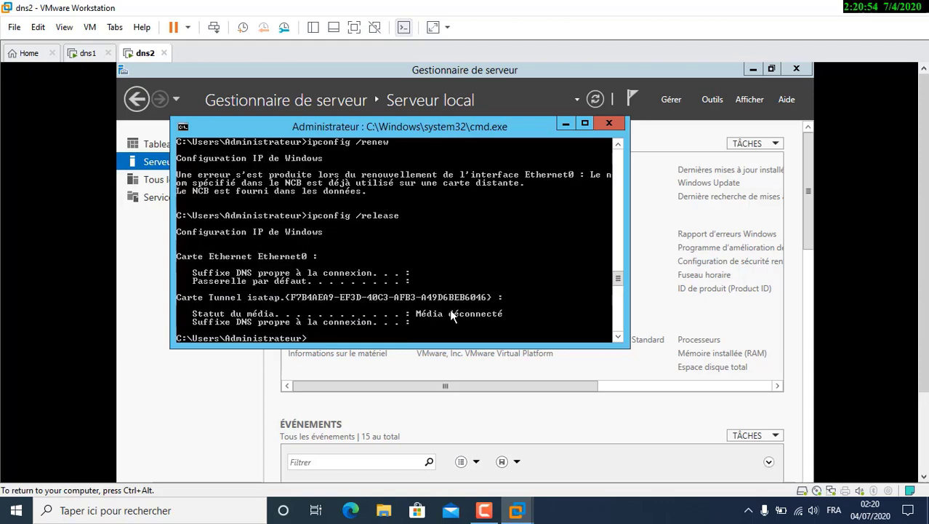
# Request a new DHCP address for dns2 by running ipconfig /renew in the command prompt
pyautogui.press('Up')
pyautogui.press('Up')
pyautogui.press('Up')
pyautogui.press('Up')
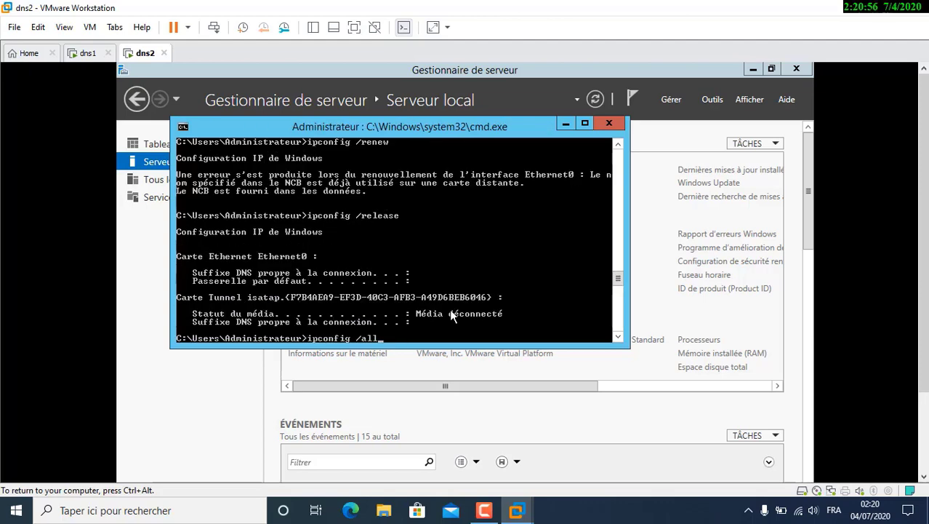
pyautogui.press('Down')
pyautogui.press('Down')
pyautogui.press('Down')
pyautogui.press('Down')
pyautogui.press('Return')
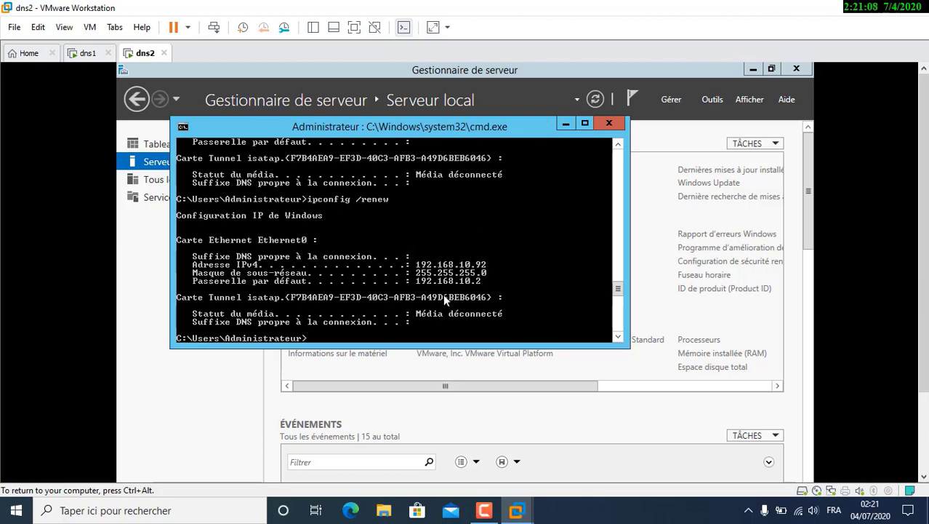
# Return to the dns1 machine, try again to delete the 192.168.10.91 lease, and refresh the address leases
pyautogui.hotkey('ctrl', 'alt')
pyautogui.click(88, 53)
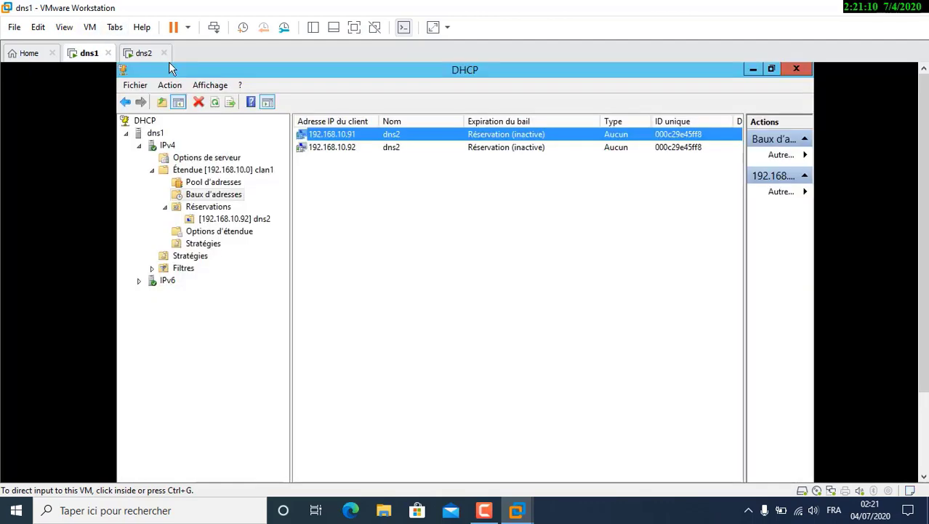
pyautogui.click(169, 63)
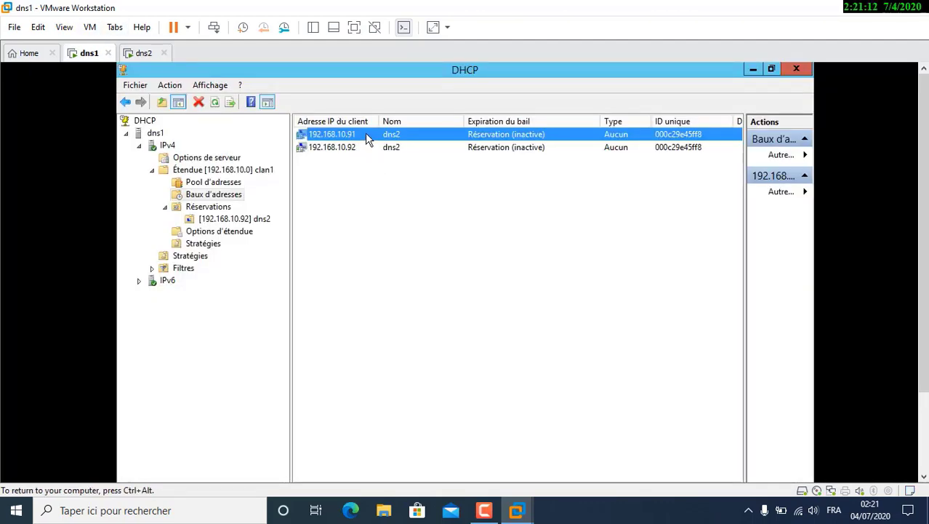
pyautogui.press('Delete')
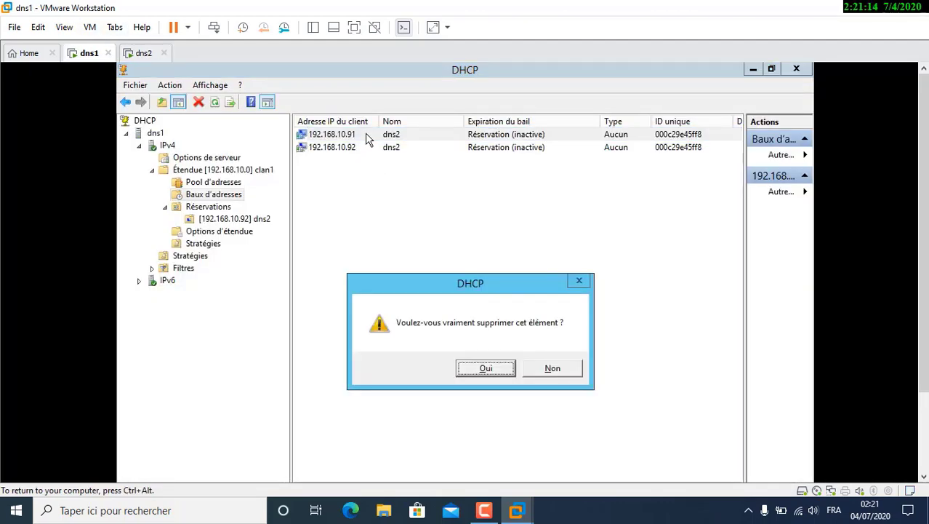
pyautogui.click(480, 368)
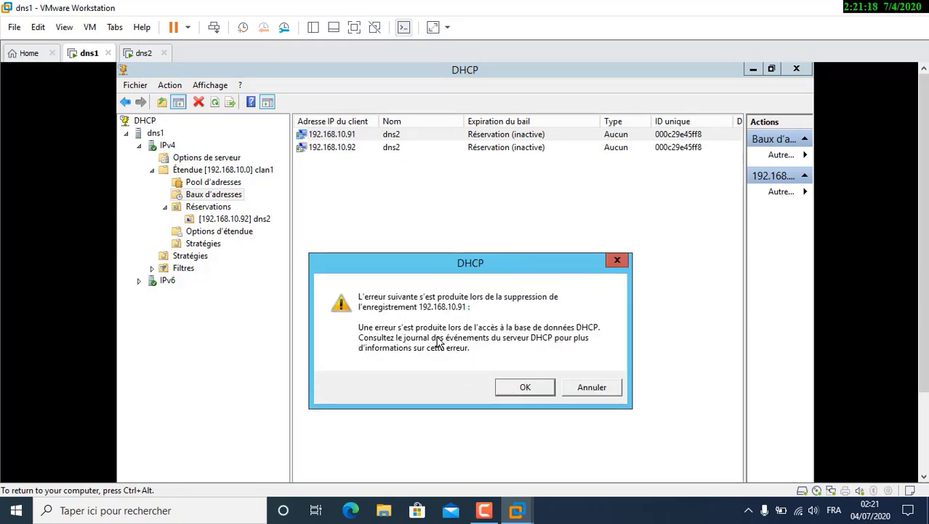
pyautogui.click(533, 386)
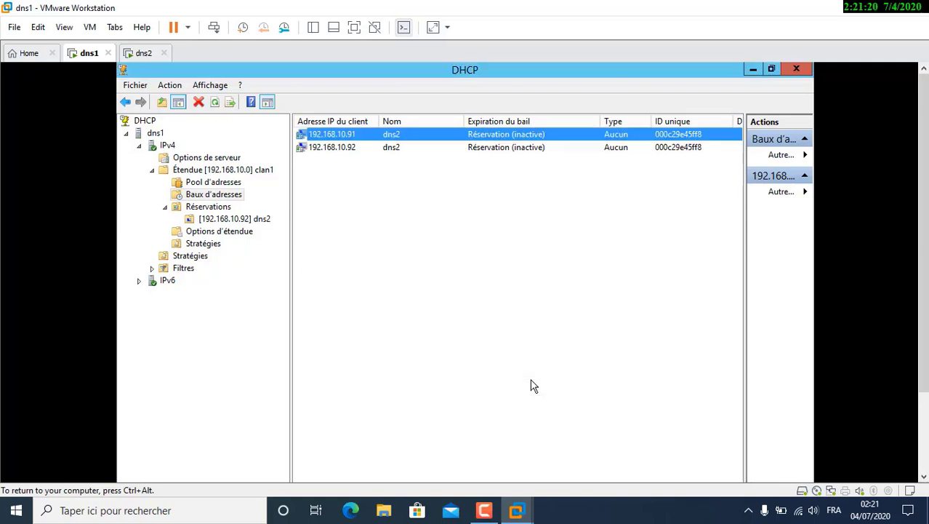
pyautogui.click(215, 102)
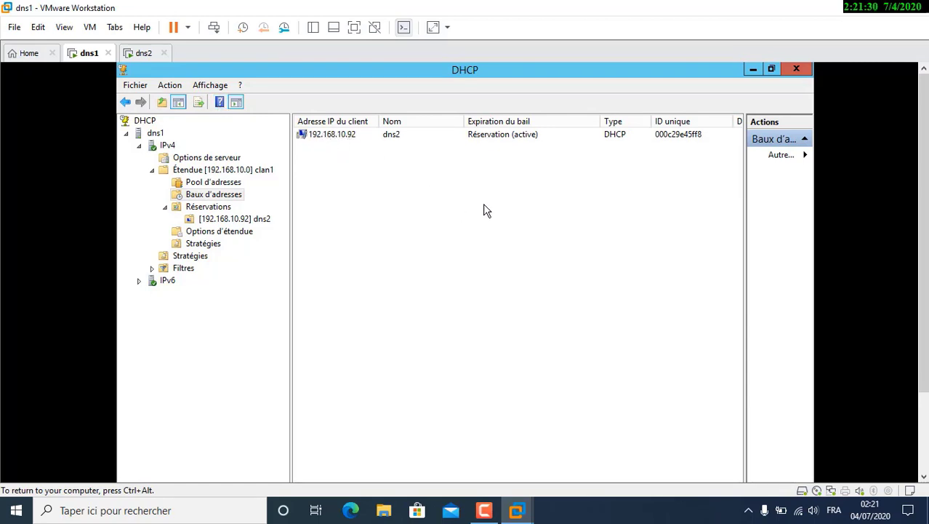
# Collapse the clan1 scope, IPv4 and dns1 nodes in the console tree and close the DHCP console
pyautogui.click(206, 208)
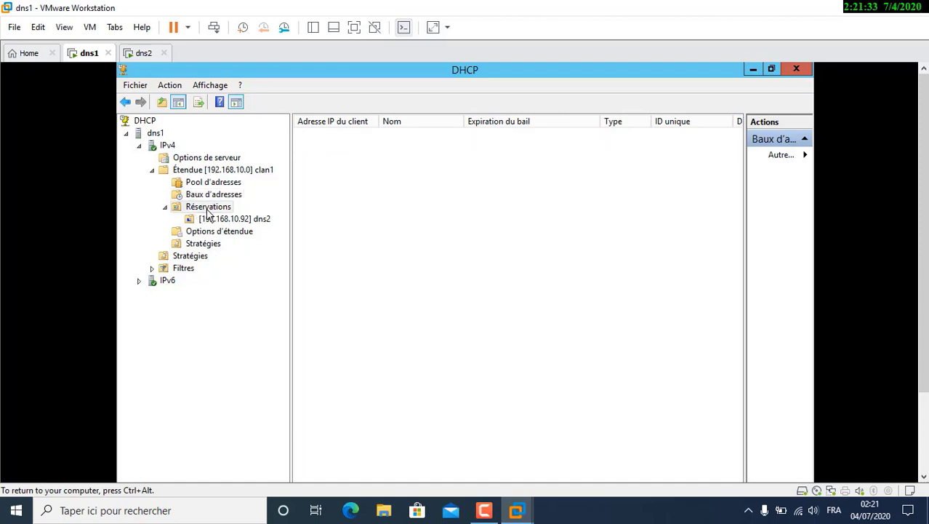
pyautogui.click(166, 208)
pyautogui.click(152, 171)
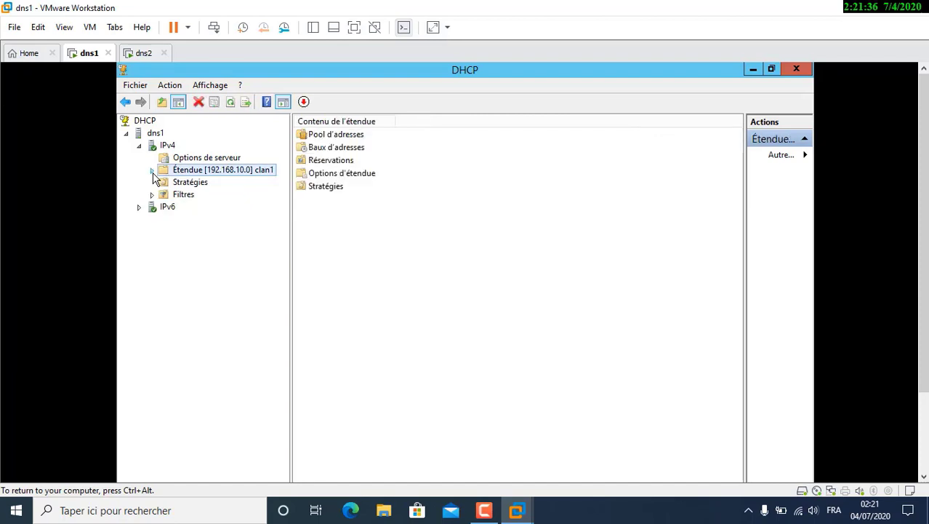
pyautogui.click(140, 146)
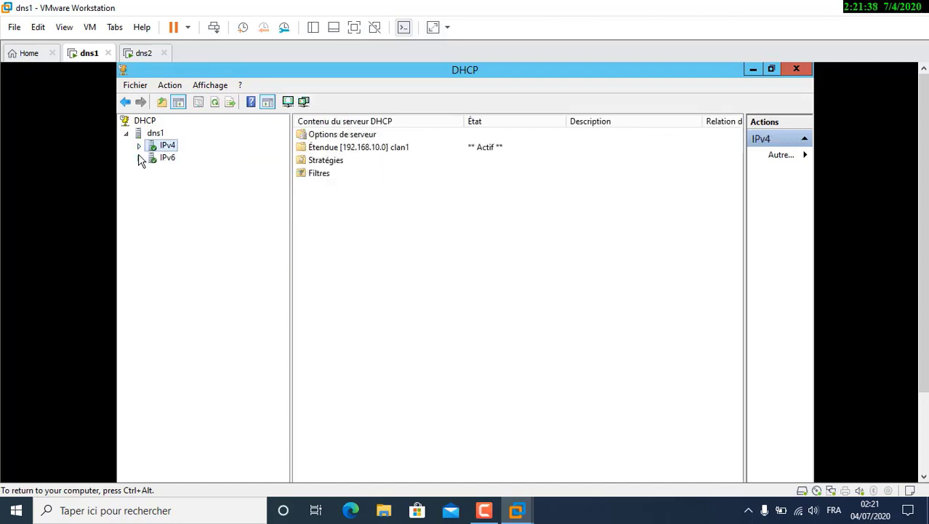
pyautogui.click(128, 137)
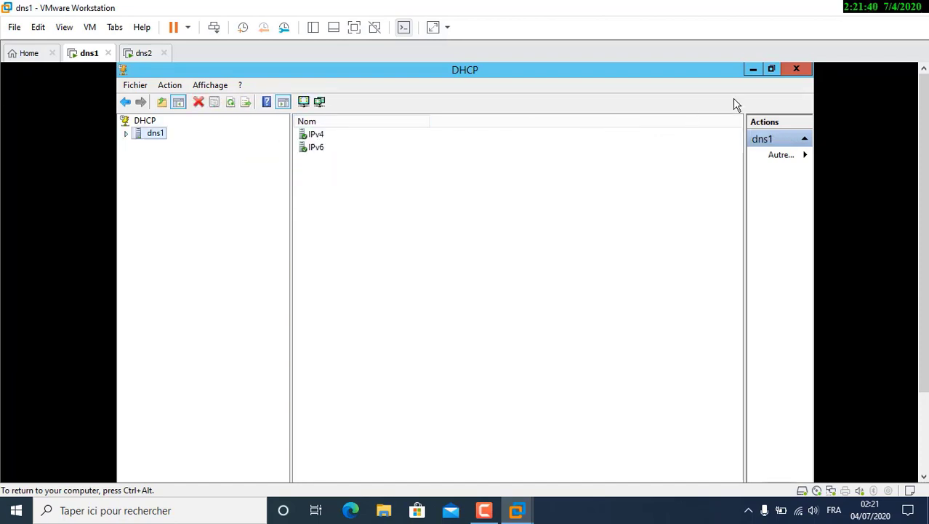
pyautogui.click(798, 69)
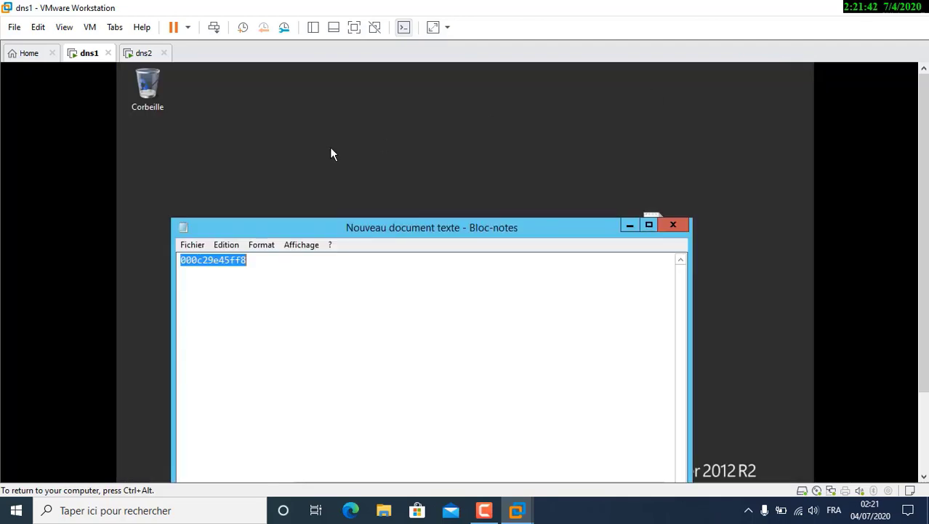
# Close the Notepad note holding the MAC address and move the Nouveau document texte file near the Corbeille on the desktop
pyautogui.click(666, 224)
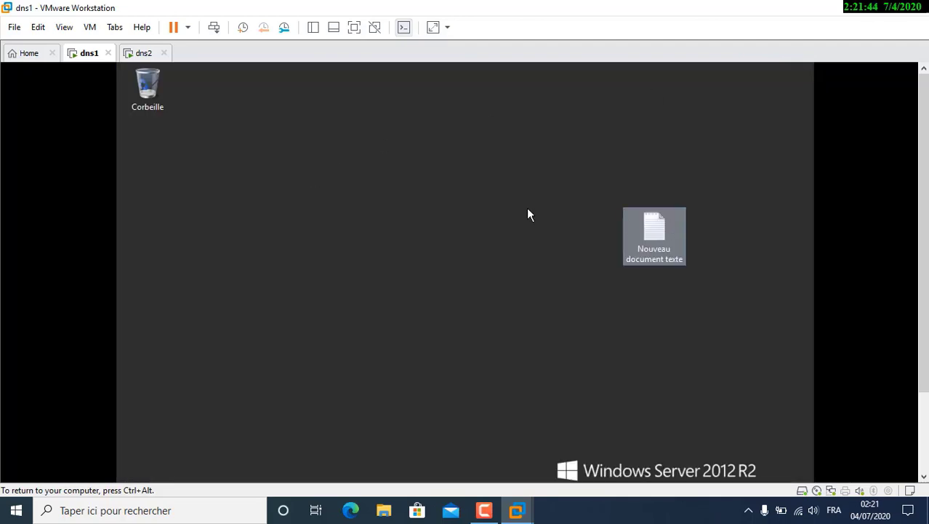
pyautogui.moveTo(635, 231); pyautogui.dragTo(160, 157)
# Switch to the dns2 machine and close its command prompt
pyautogui.click(142, 55)
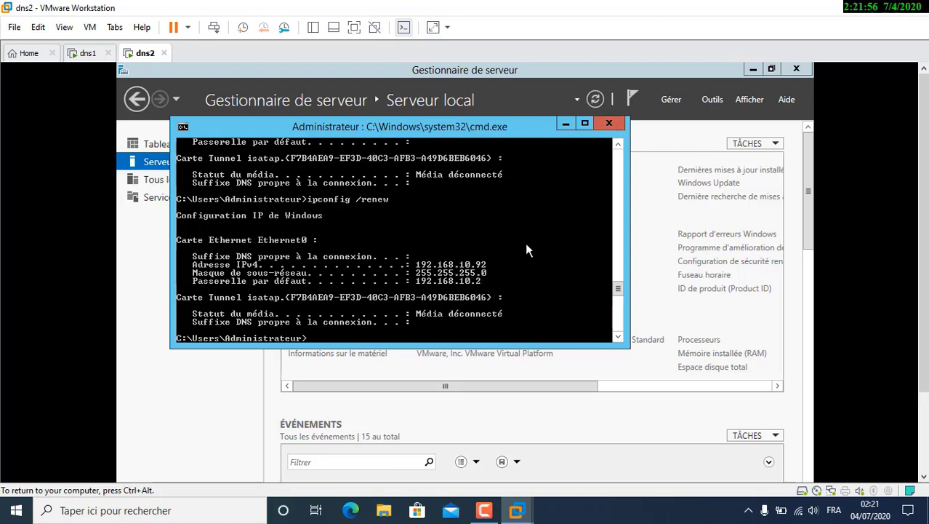
pyautogui.click(616, 125)
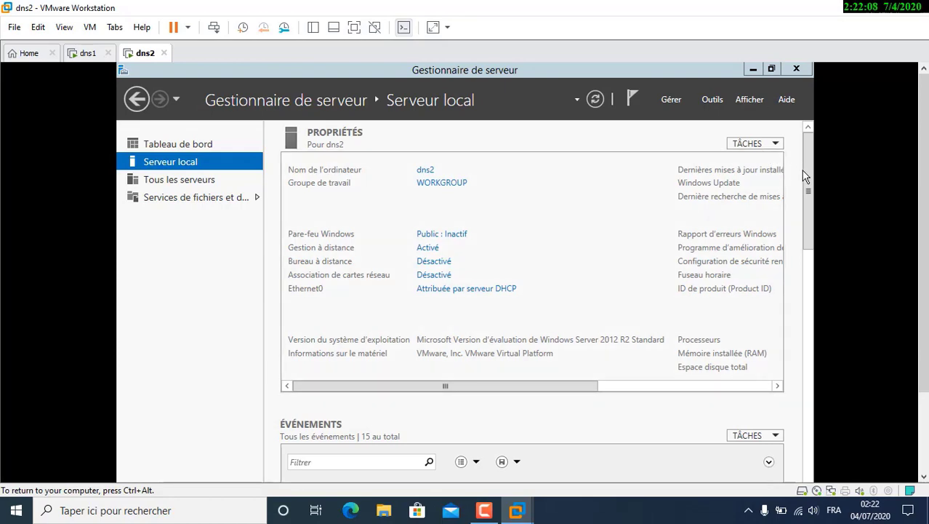
pyautogui.moveTo(812, 181); pyautogui.dragTo(809, 135)
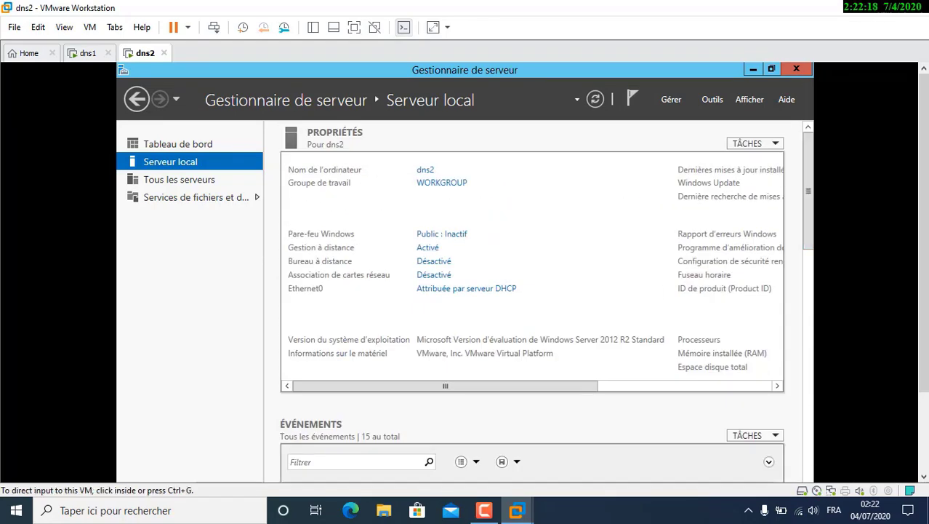
# Refresh Server Manager's local server data on dns2 and minimize VMware Workstation
pyautogui.moveTo(517, 510)
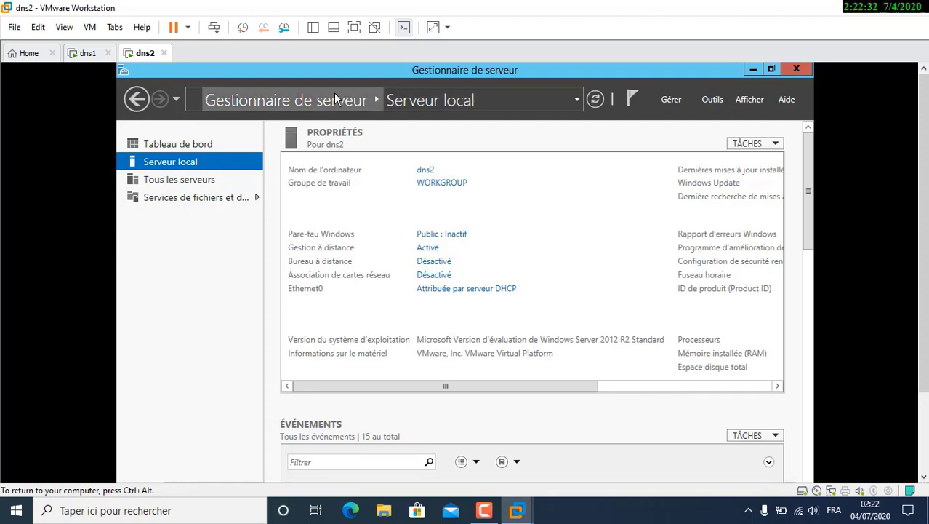
pyautogui.click(596, 98)
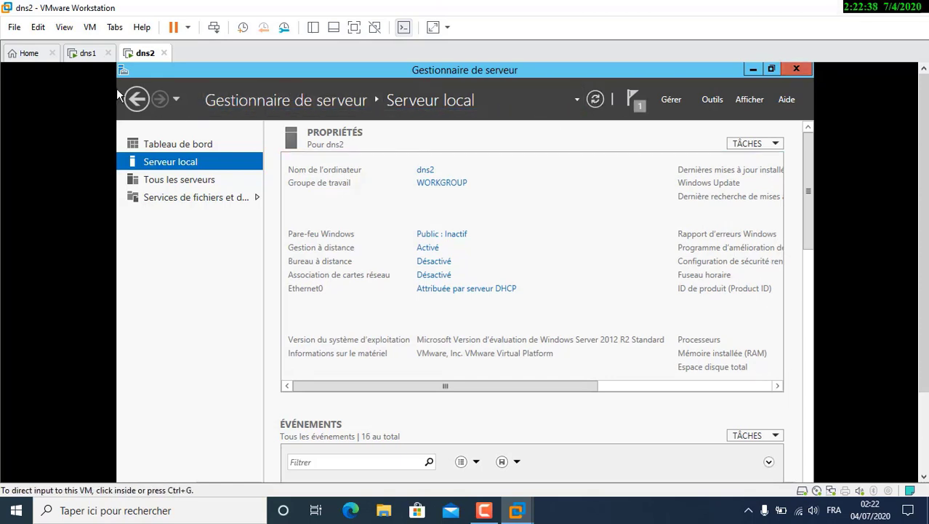
pyautogui.click(851, 7)
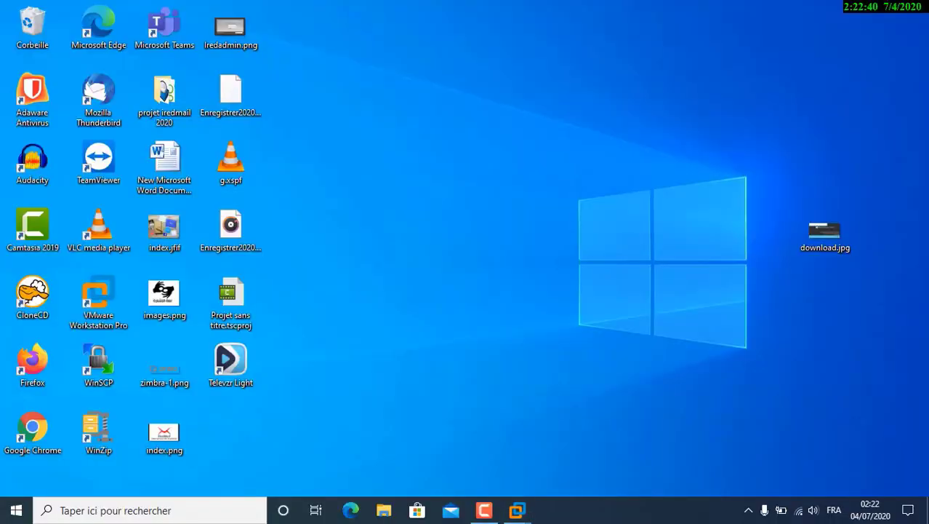